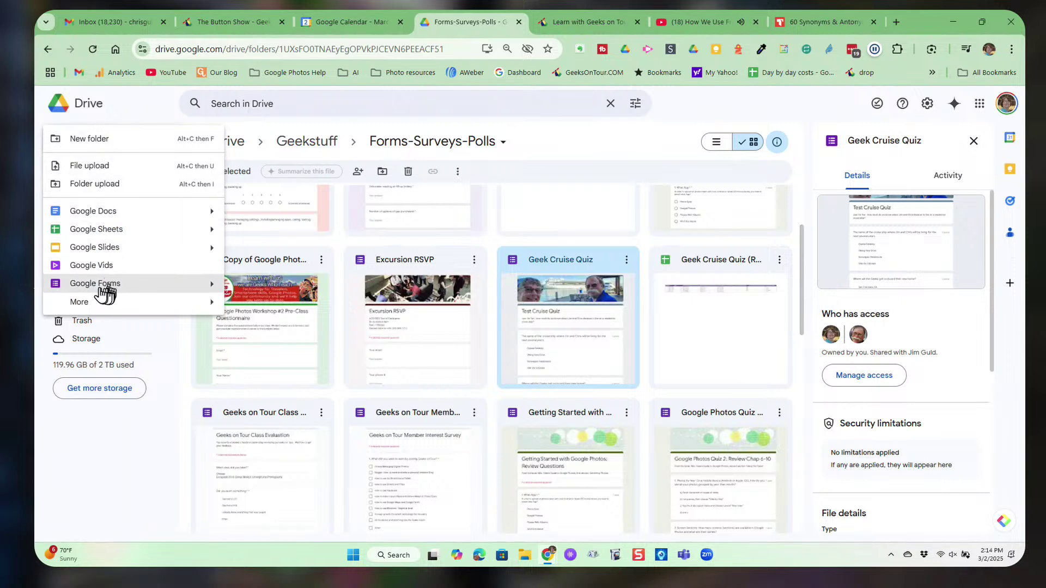
Step: Create a blank Google Form in the shared Forms-Surveys-Polls folder and accept sharing it with the folder's people
{"action": "mouse_move", "coordinate": [211, 289]}
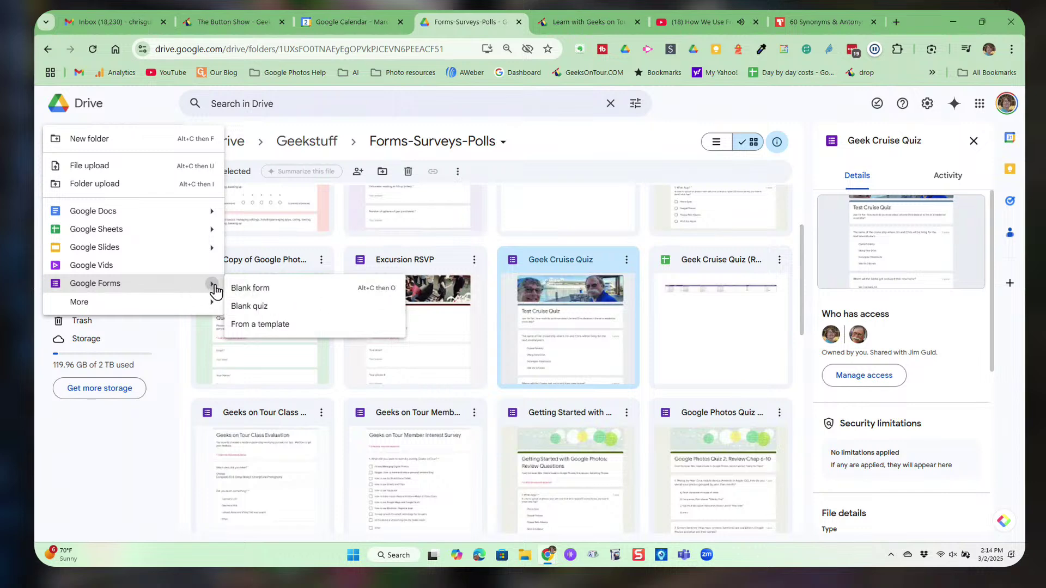
{"action": "left_click", "coordinate": [275, 294]}
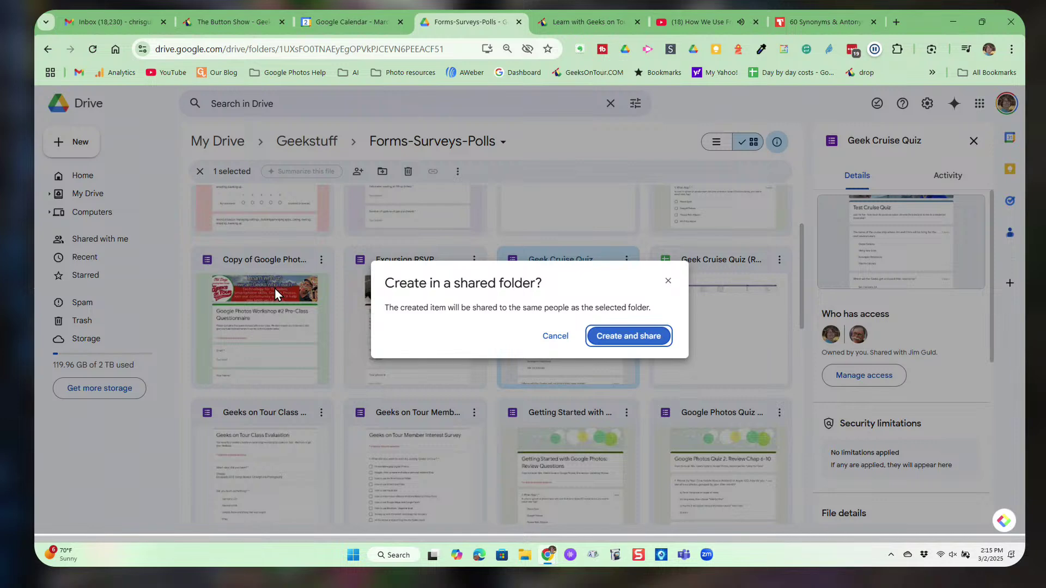
{"action": "left_click", "coordinate": [630, 335]}
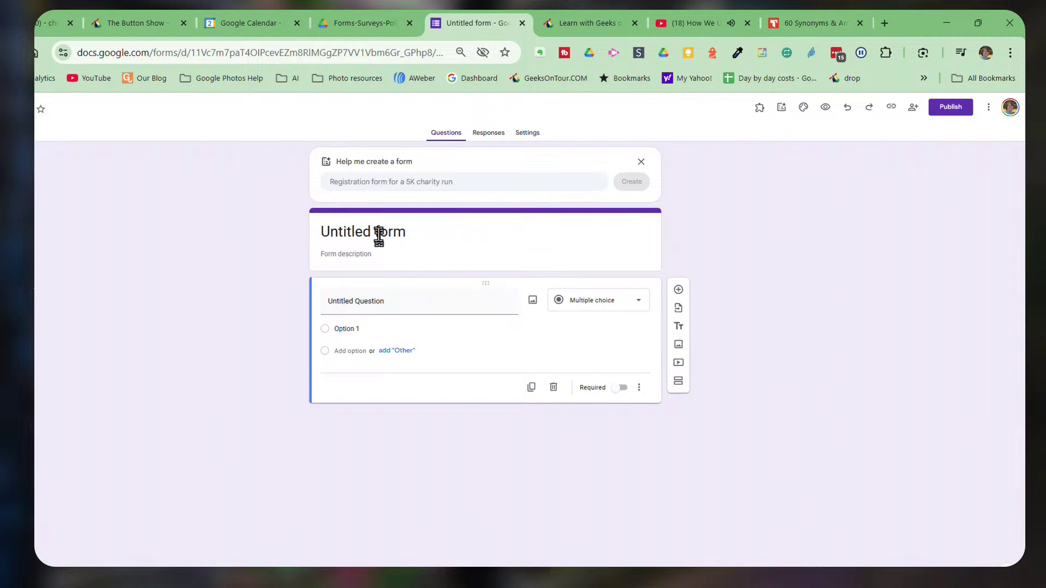
Step: Replace the form's placeholder title with "Demo Cellphone Survey"
{"action": "left_click", "coordinate": [378, 233]}
{"action": "left_click_drag", "start_coordinate": [434, 233], "coordinate": [305, 234]}
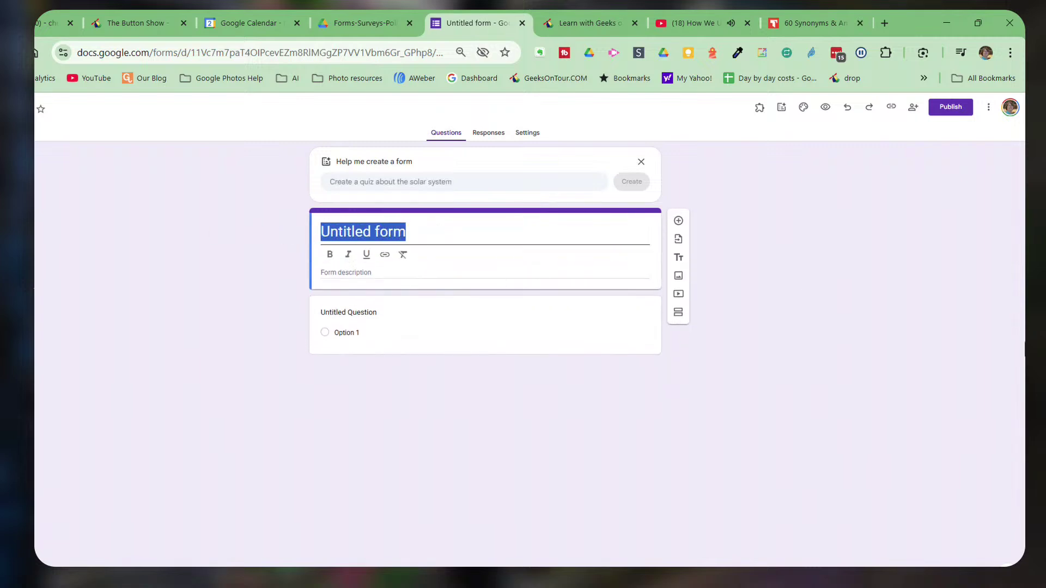
{"action": "type", "text": "Demo "}
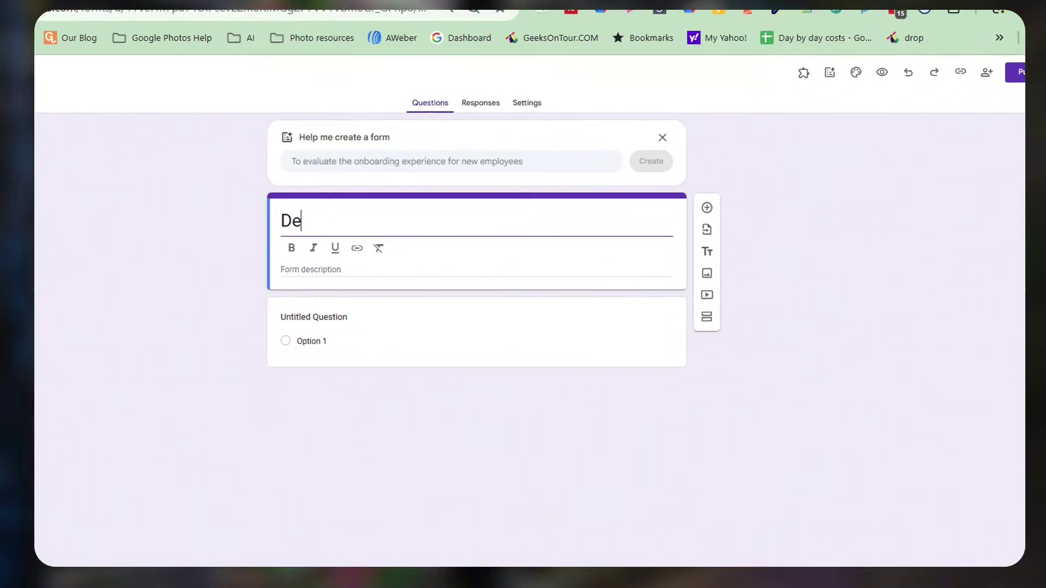
{"action": "type", "text": "Cellphone "}
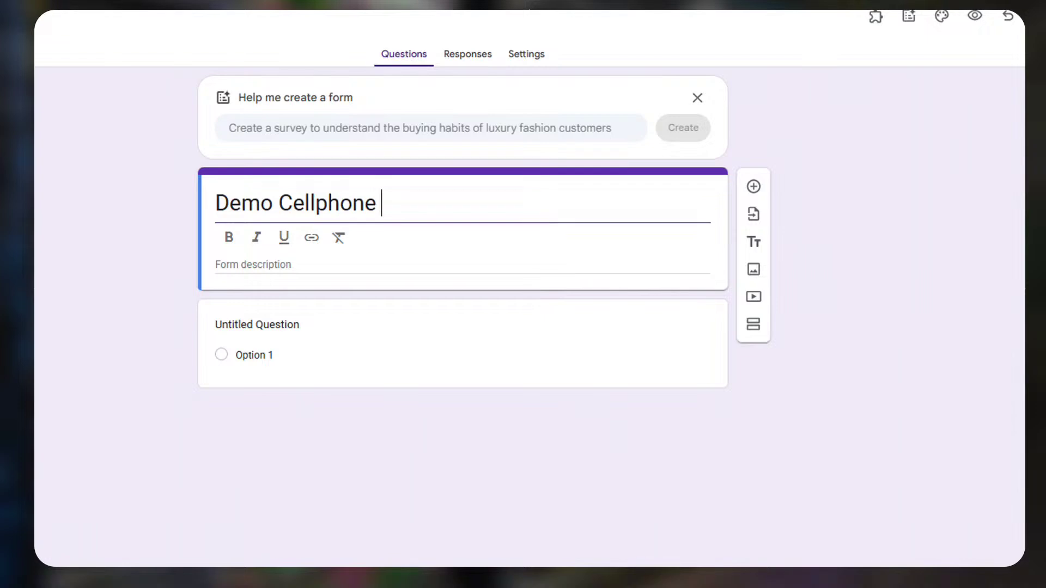
{"action": "type", "text": "Survey"}
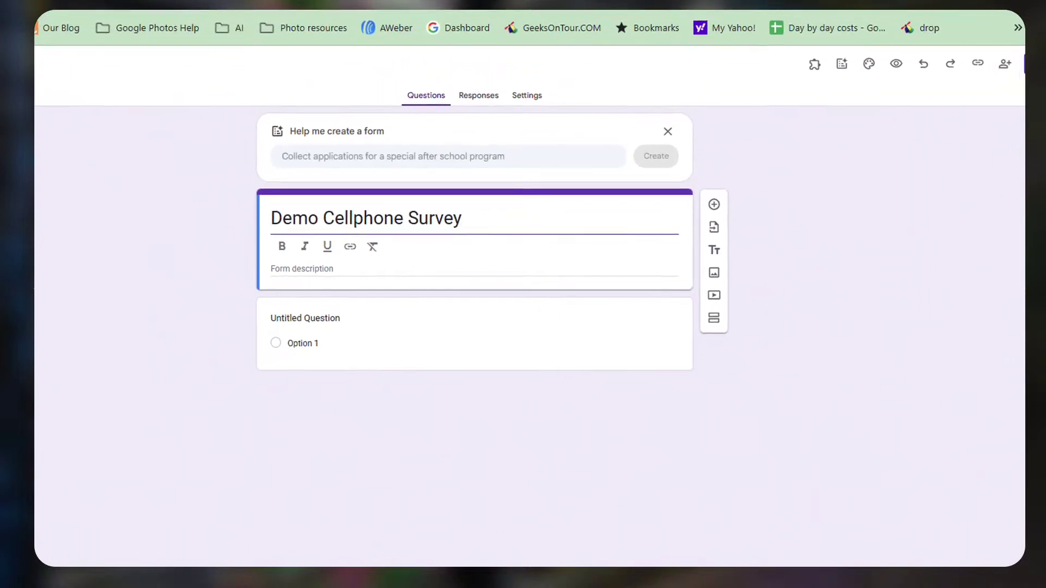
Step: Enter "Just a short form to play with" as the form description
{"action": "left_click", "coordinate": [354, 262]}
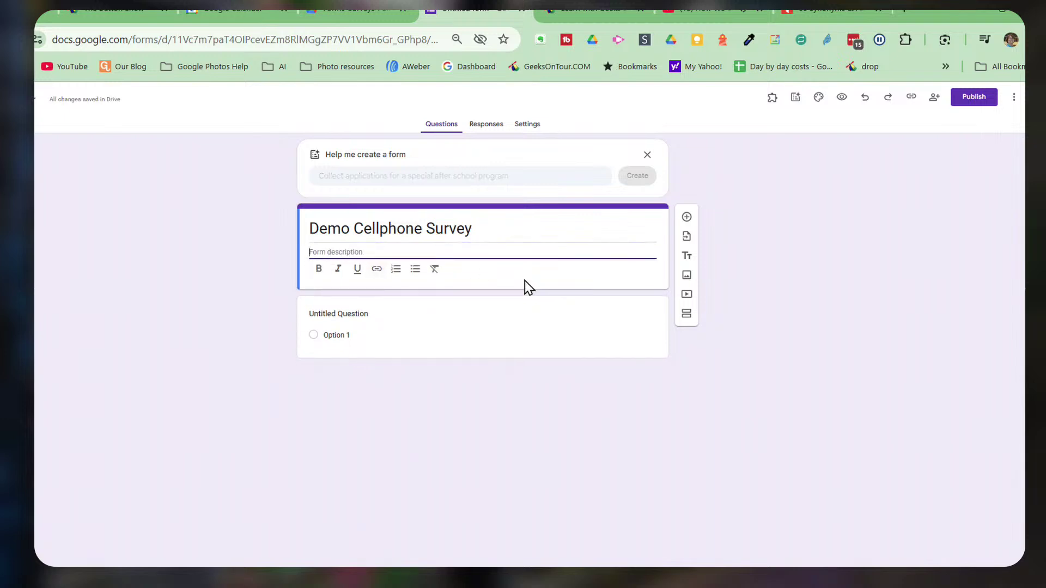
{"action": "type", "text": "Just a short fo"}
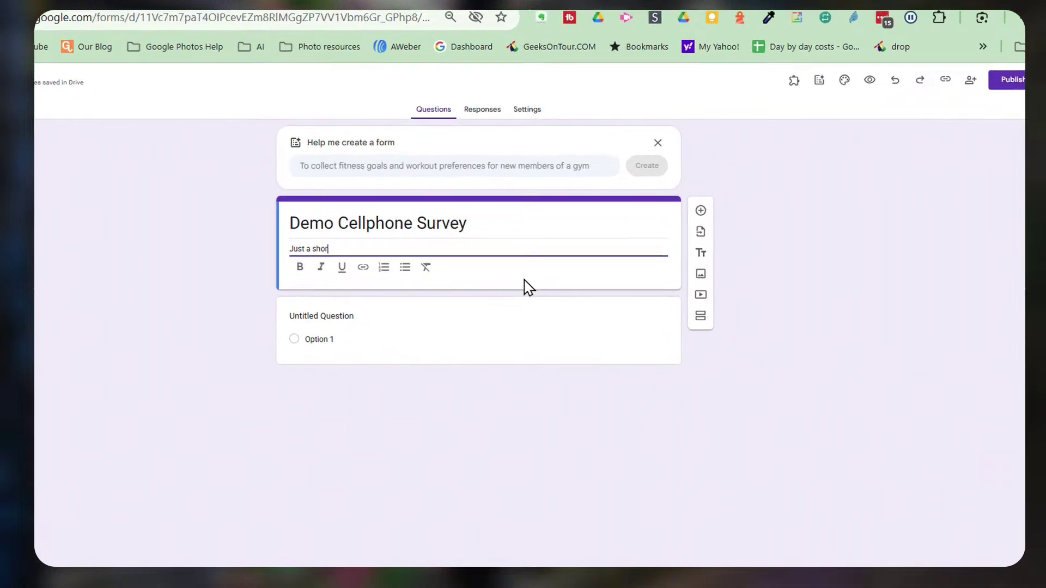
{"action": "type", "text": "rm t"}
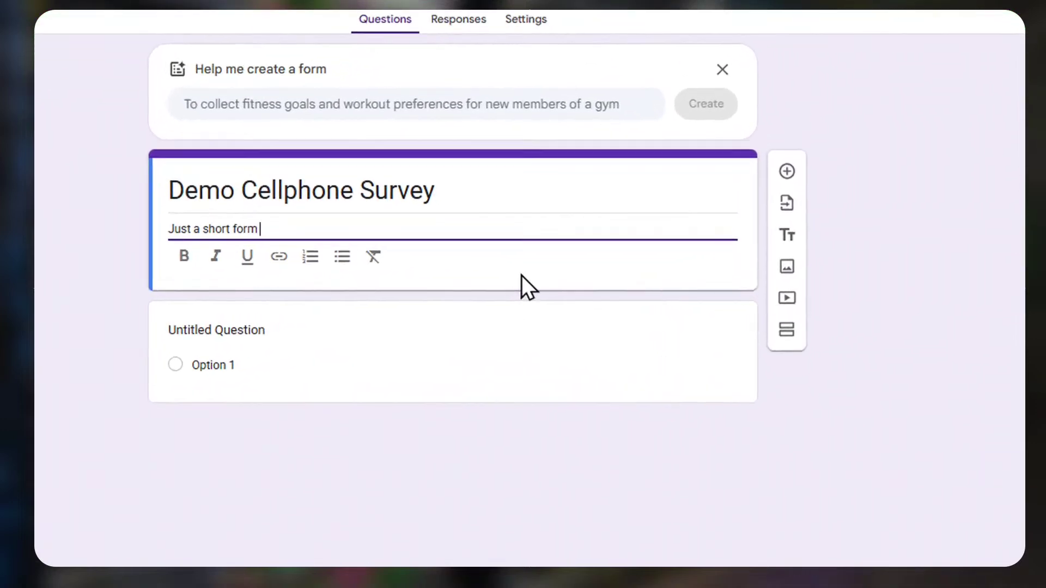
{"action": "type", "text": "o play with"}
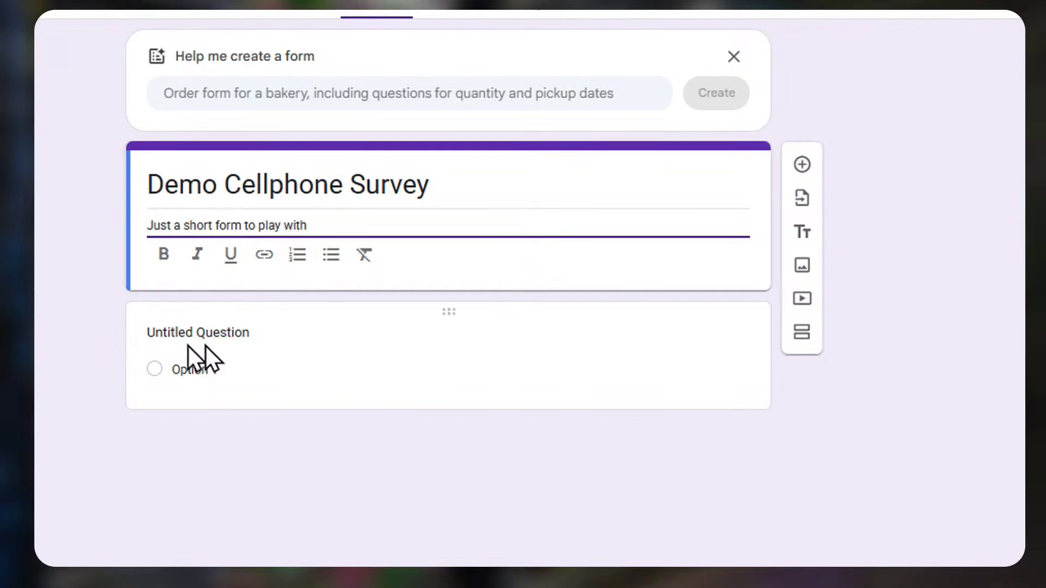
Step: Word the first question as "What kind of phone do you use?", keeping it as multiple choice
{"action": "left_click", "coordinate": [166, 333]}
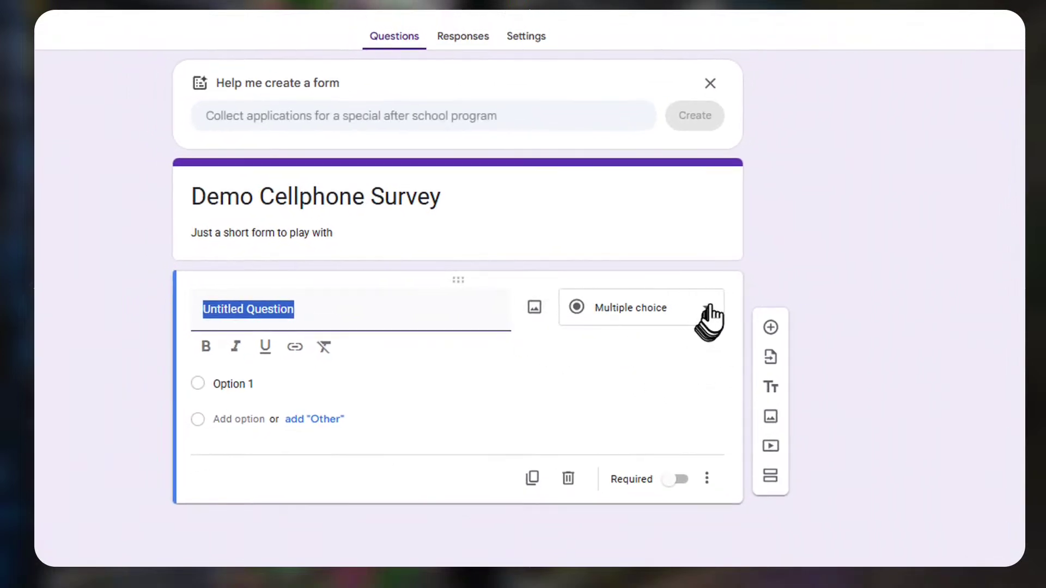
{"action": "left_click", "coordinate": [708, 309]}
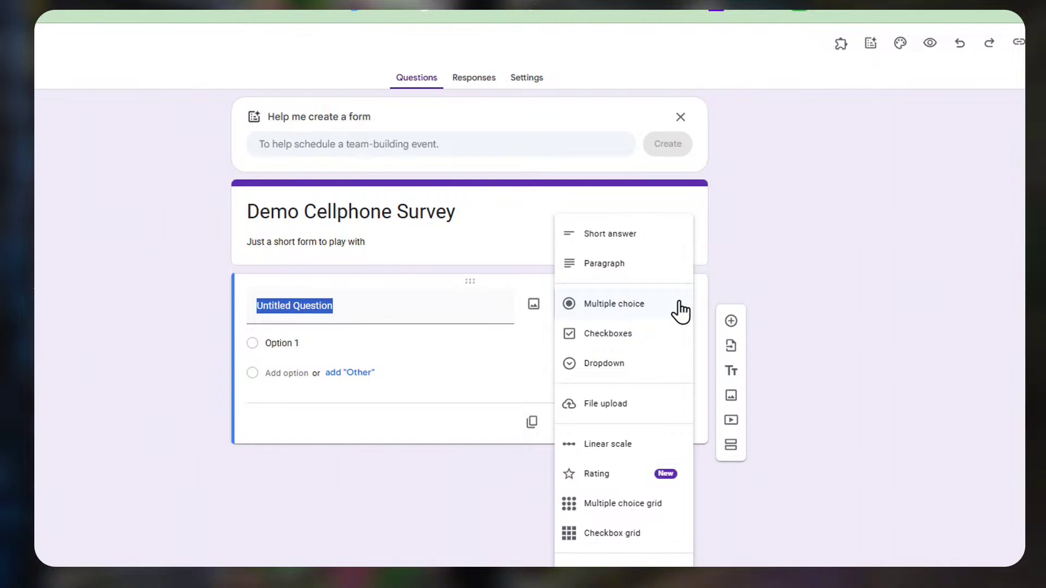
{"action": "left_click", "coordinate": [384, 316]}
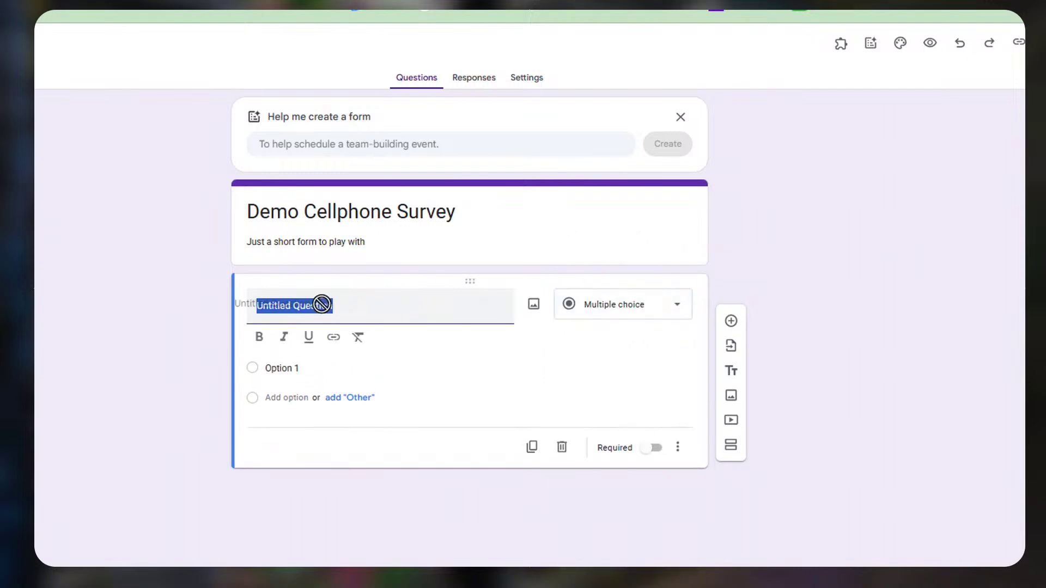
{"action": "type", "text": "What kind "}
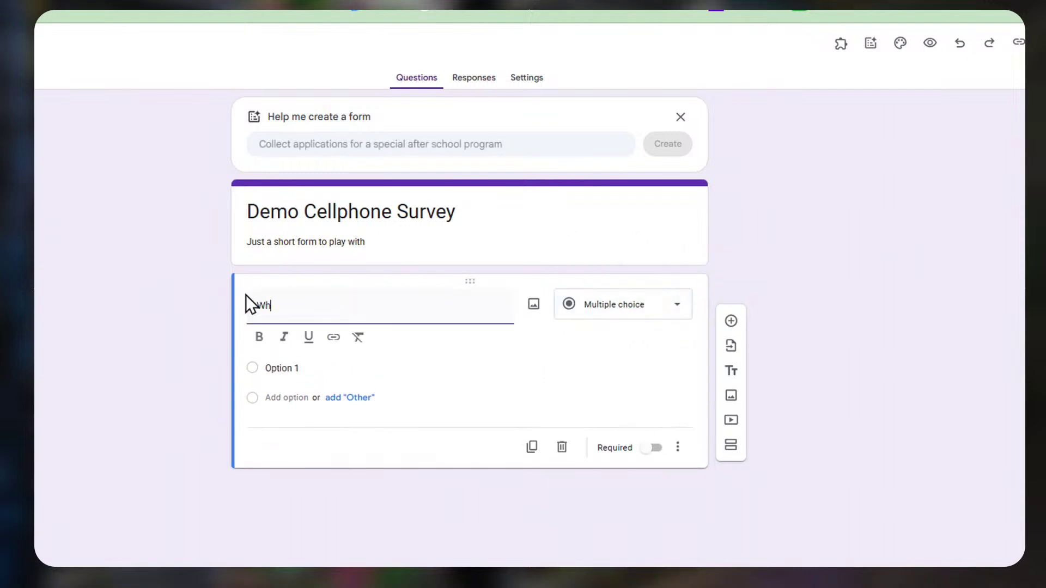
{"action": "type", "text": "of phone "}
{"action": "type", "text": "do you use?"}
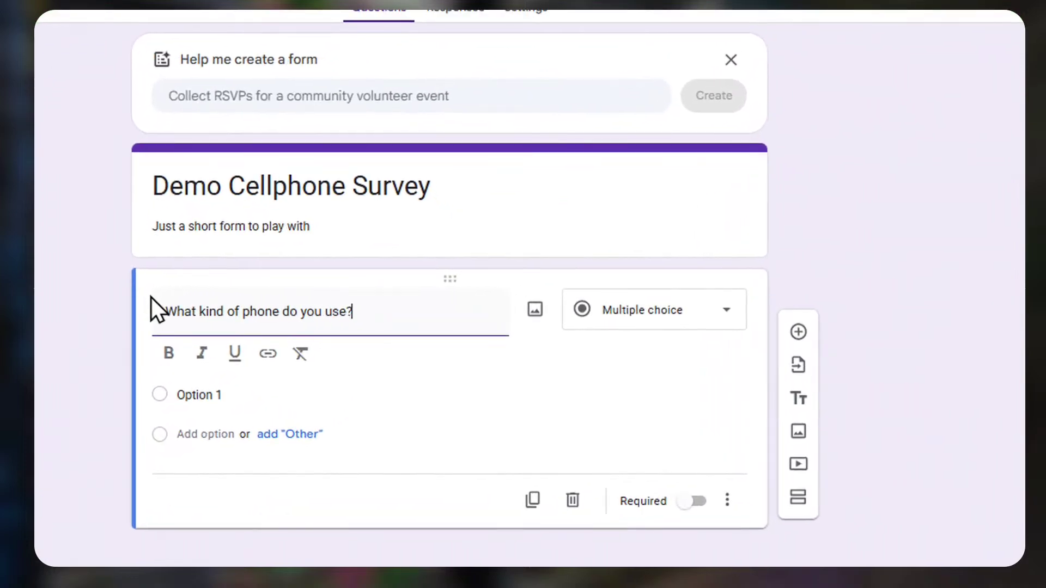
Step: Give the phone question the answer options Android, iPhone and Both
{"action": "left_click", "coordinate": [222, 387]}
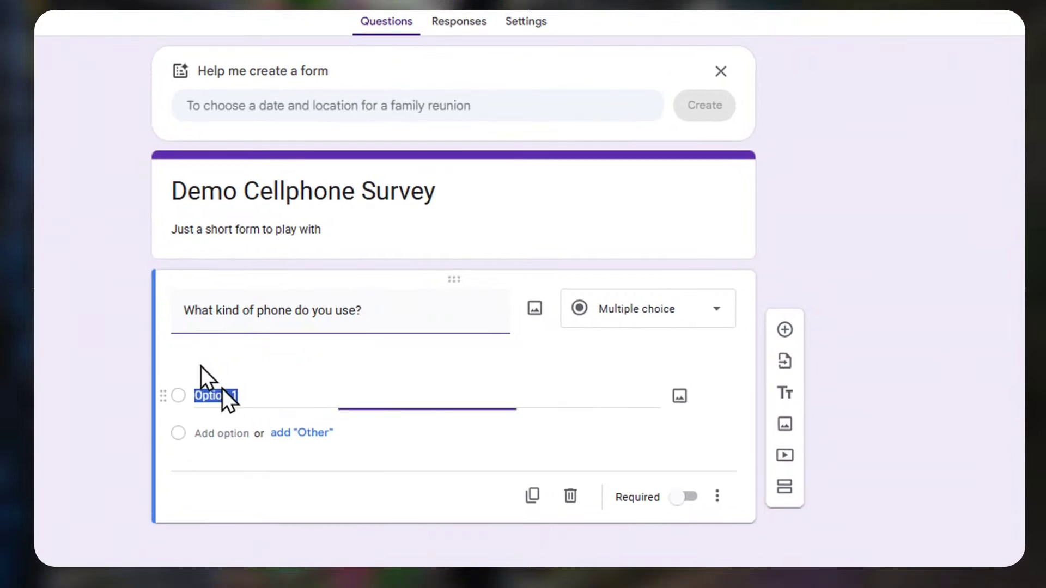
{"action": "type", "text": "Android"}
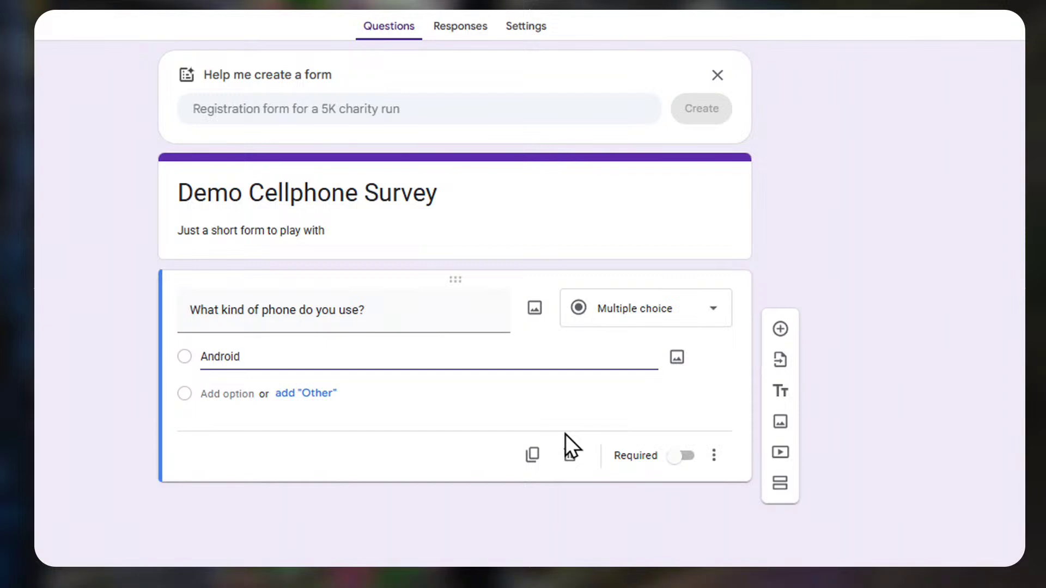
{"action": "left_click", "coordinate": [241, 394]}
{"action": "type", "text": "iPhone"}
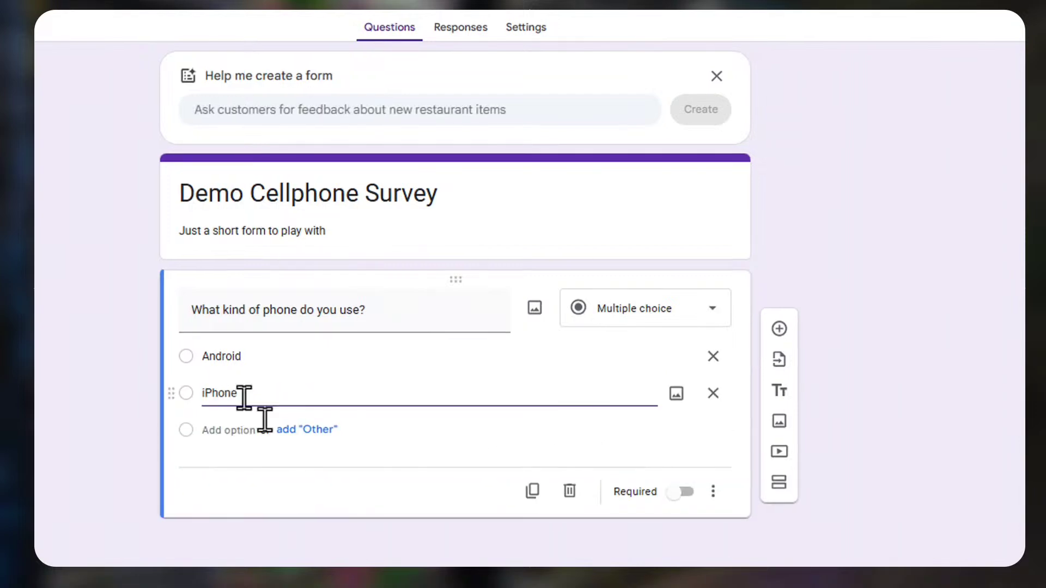
{"action": "left_click", "coordinate": [224, 430]}
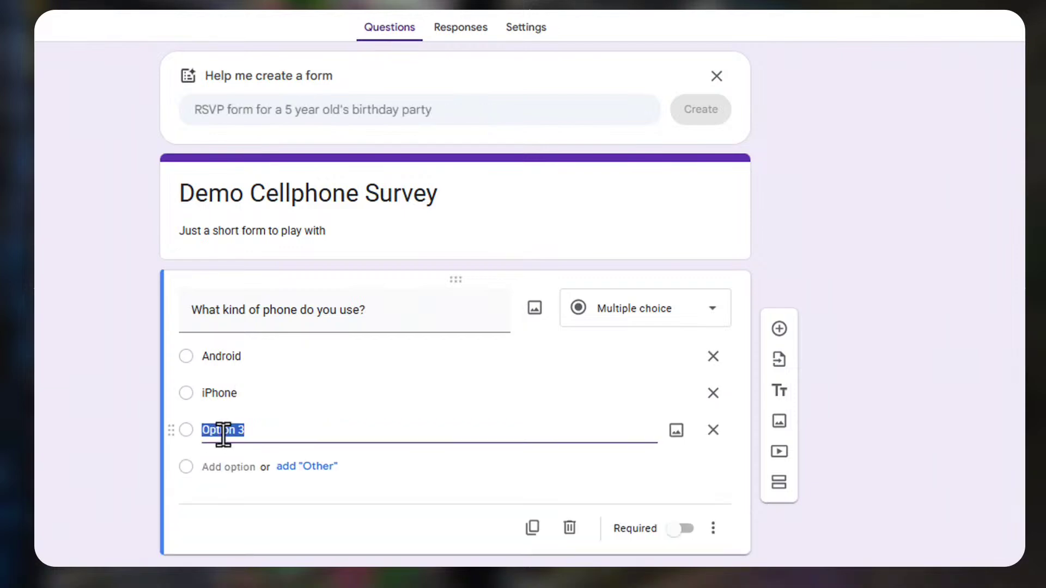
{"action": "type", "text": "Both"}
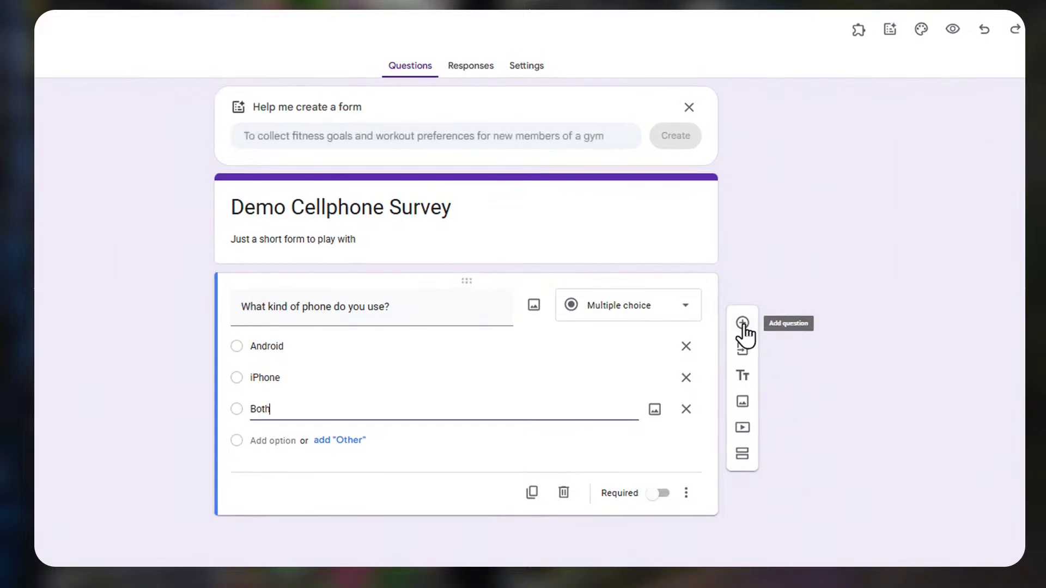
Step: Add a second multiple choice question reading "How many mobile devices do you own?"
{"action": "left_click", "coordinate": [742, 323]}
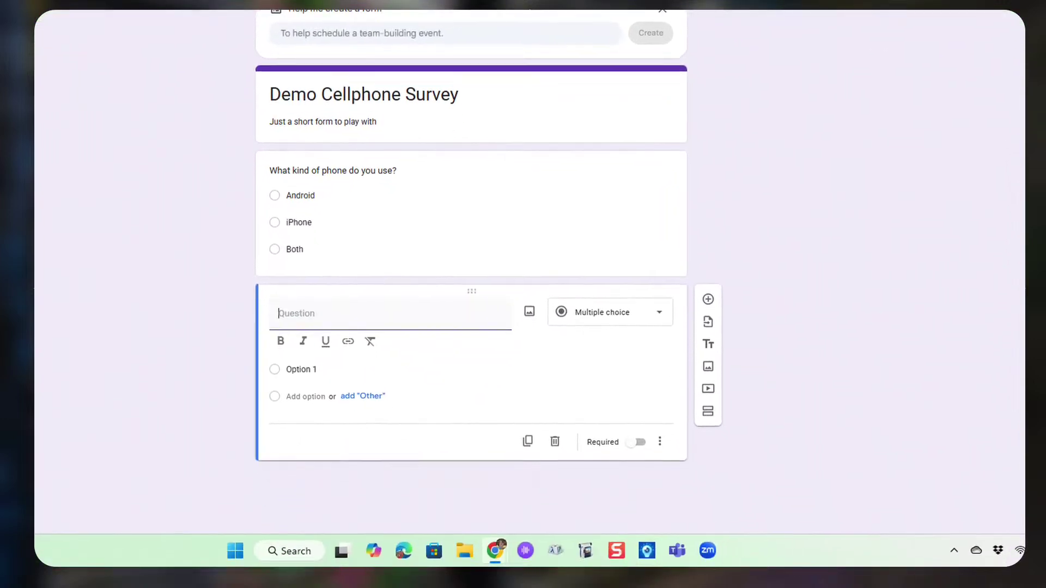
{"action": "type", "text": "w many mob"}
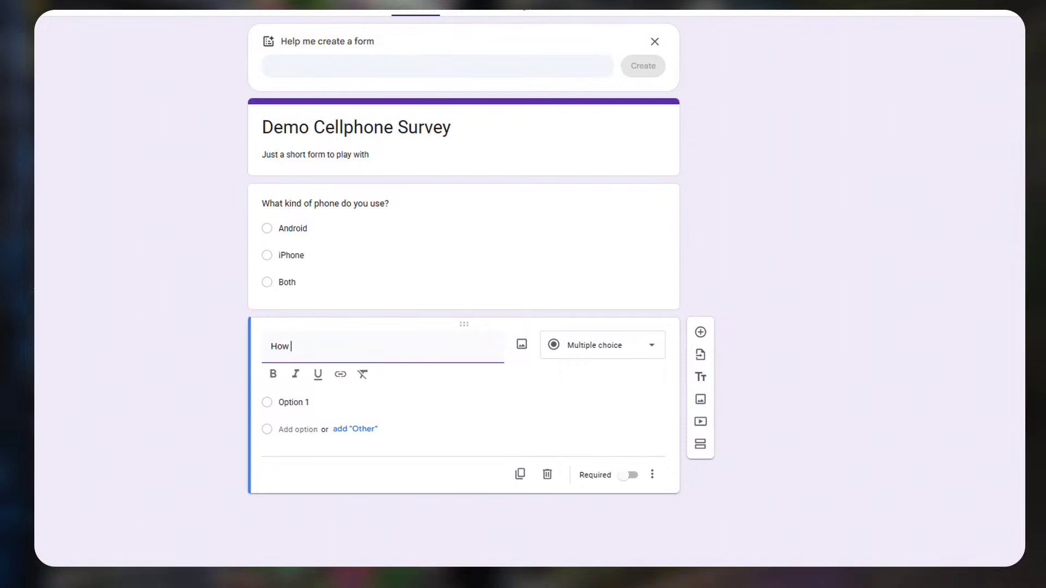
{"action": "type", "text": "ile devices"}
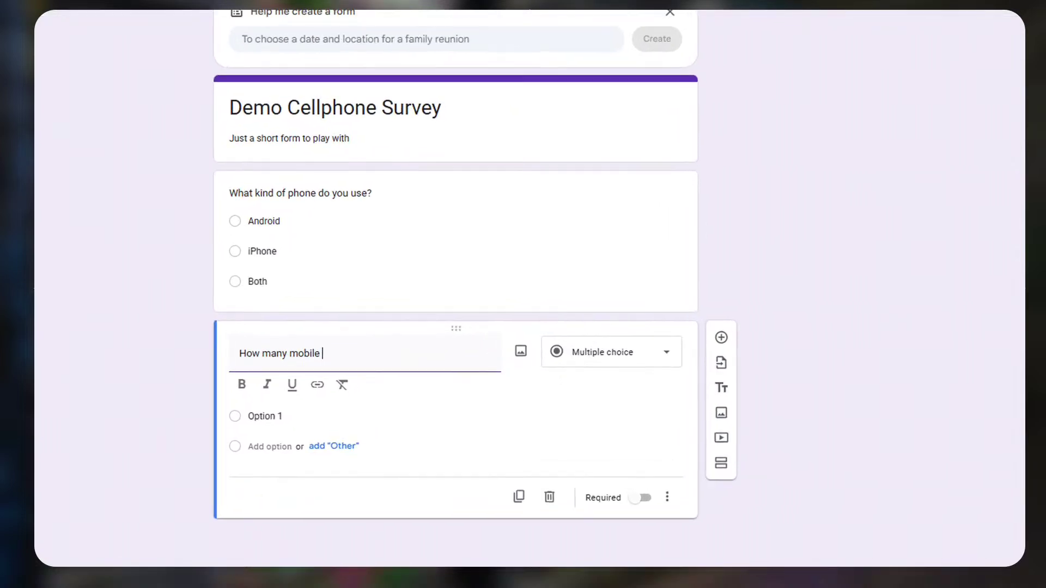
{"action": "type", "text": " do you own?"}
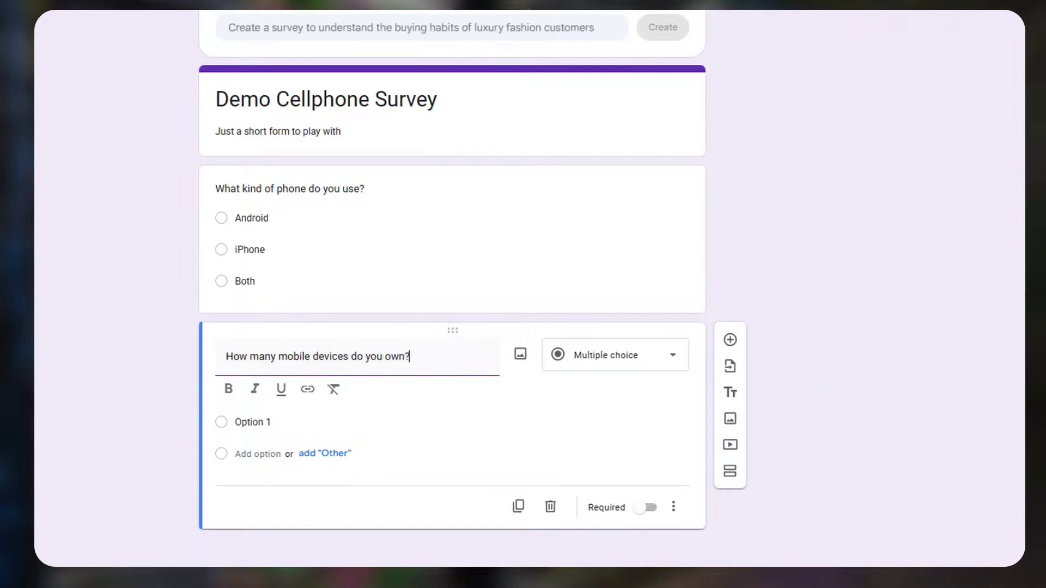
Step: Give the mobile devices question the answer options 0, 1, 2 and "3 or more"
{"action": "left_click", "coordinate": [245, 422]}
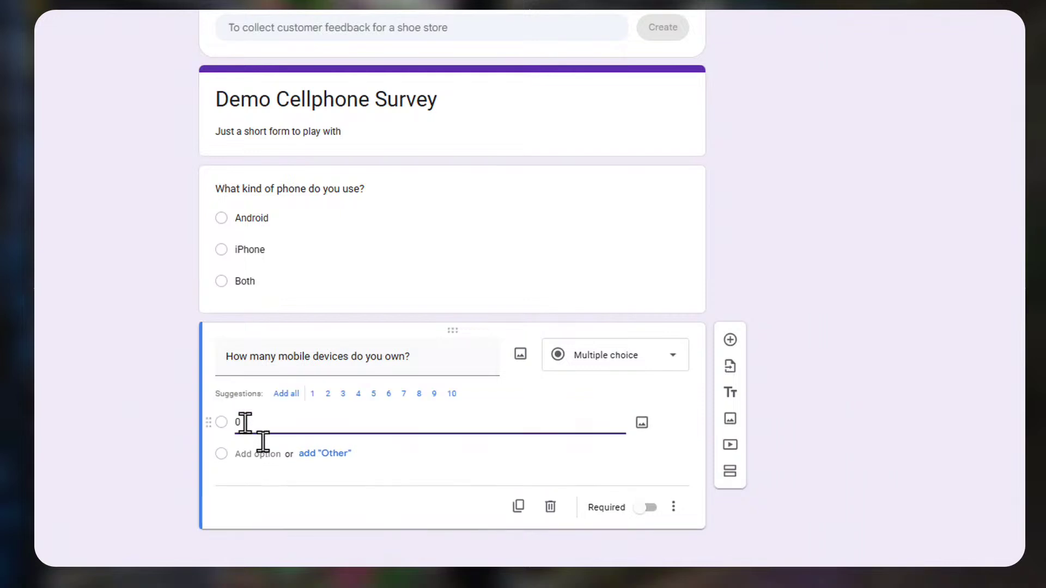
{"action": "left_click", "coordinate": [247, 455]}
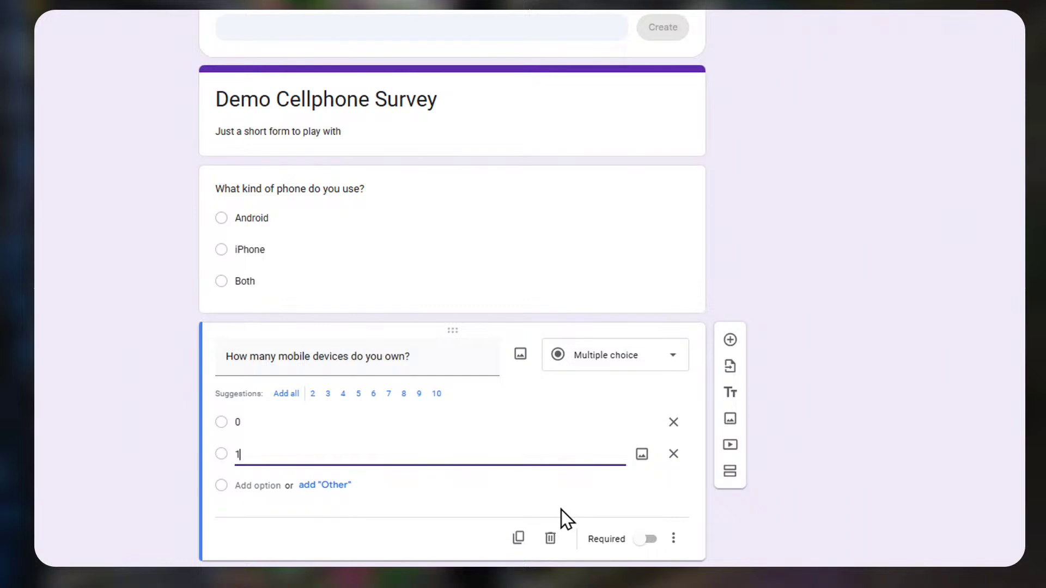
{"action": "left_click", "coordinate": [266, 486]}
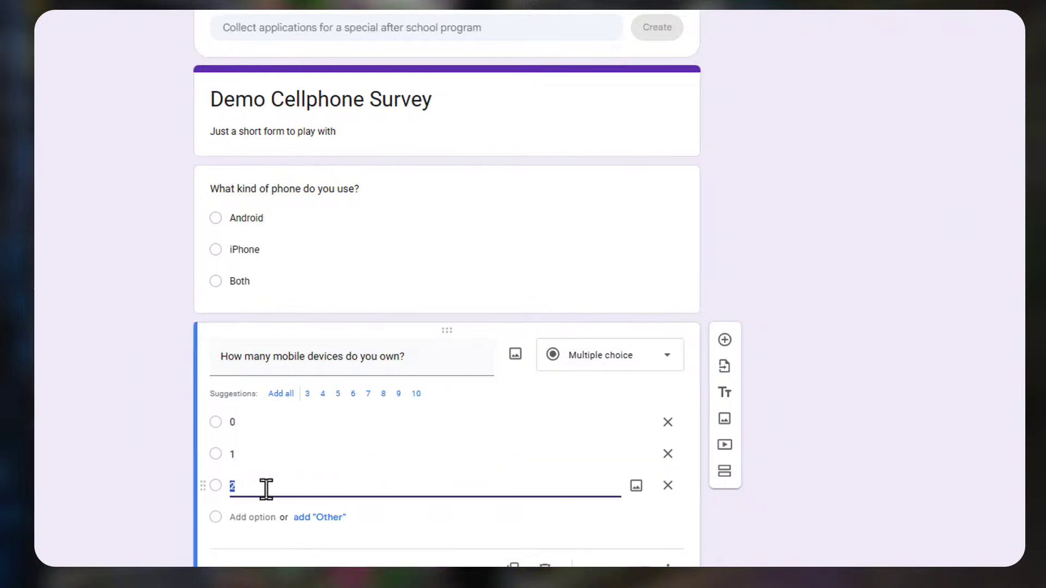
{"action": "left_click", "coordinate": [238, 518]}
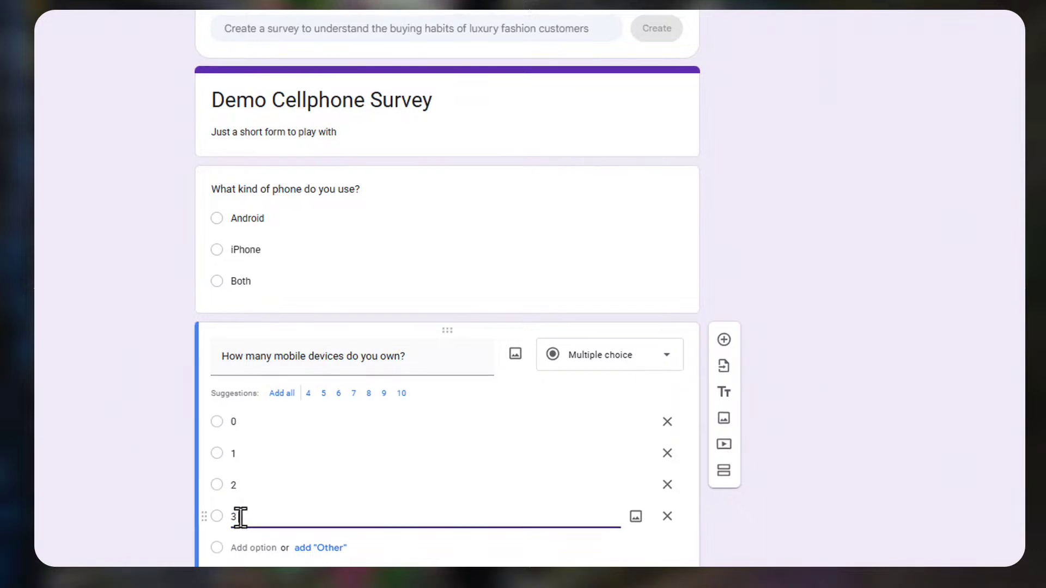
{"action": "type", "text": "or more"}
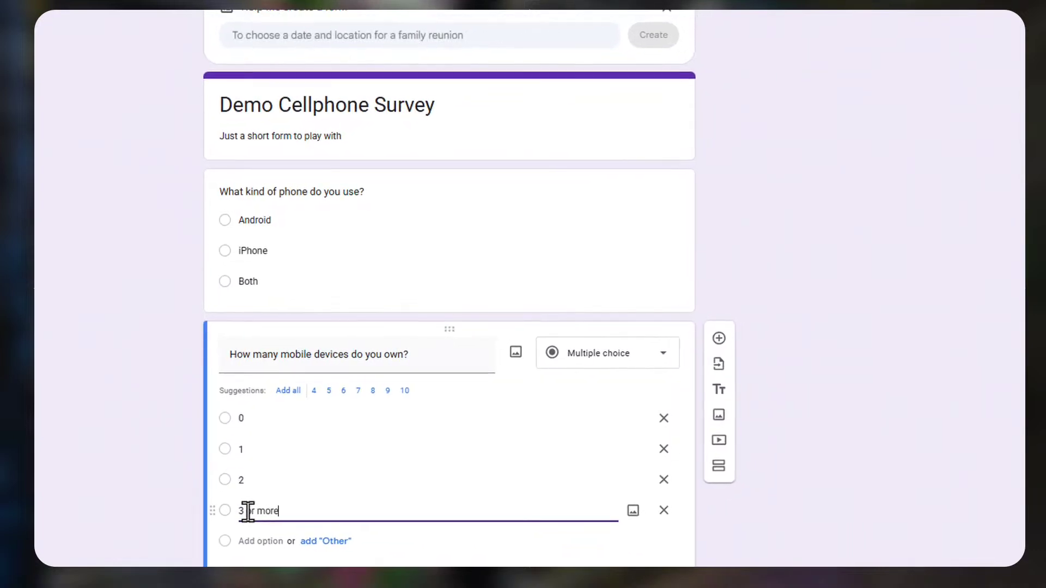
Step: Add a third question of type Short answer reading "What is the make and model of your primary device?"
{"action": "scroll", "coordinate": [344, 478], "scroll_direction": "down", "scroll_amount": 2}
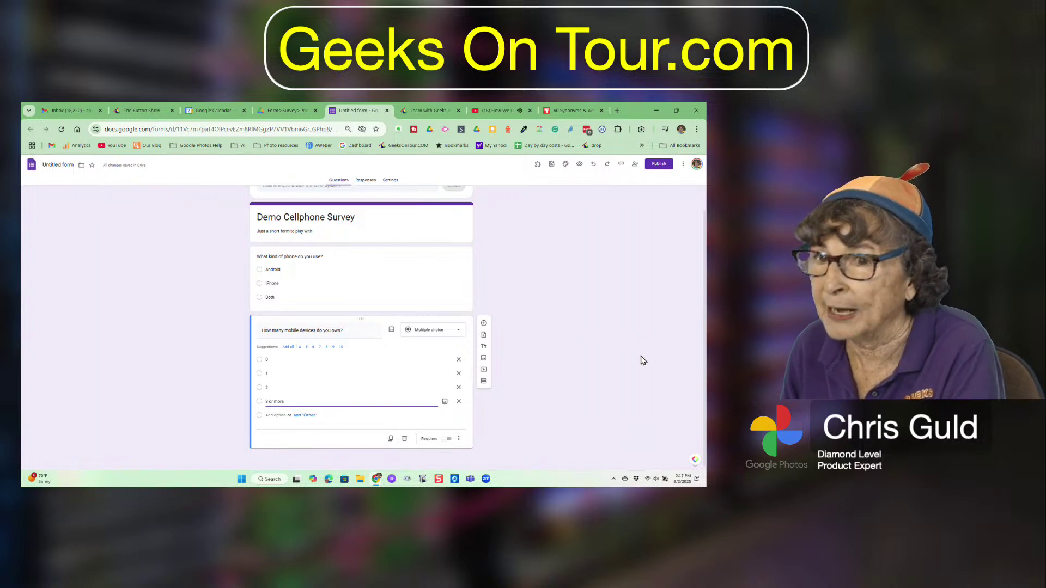
{"action": "left_click", "coordinate": [484, 324]}
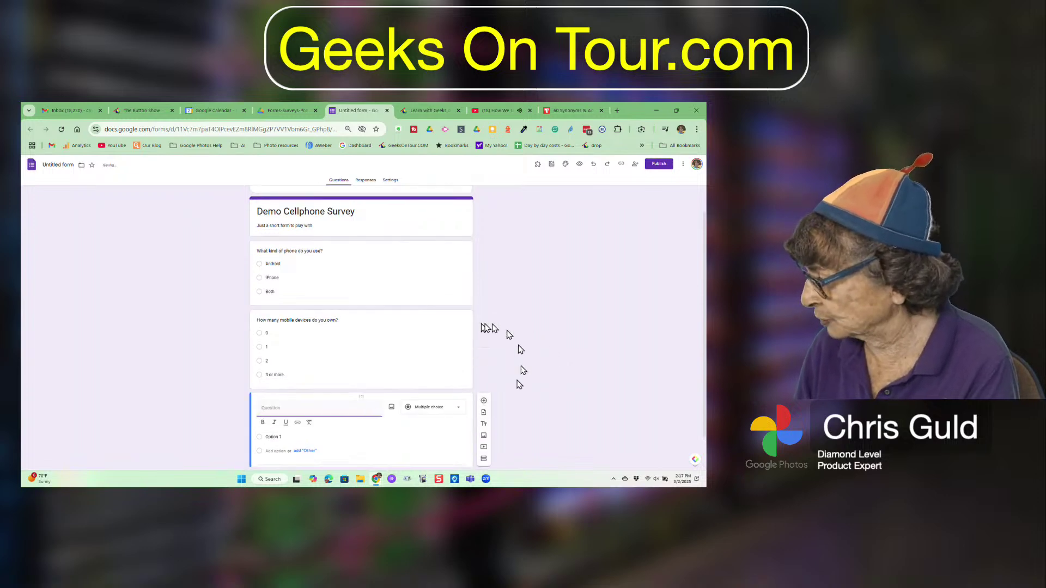
{"action": "left_click", "coordinate": [457, 410]}
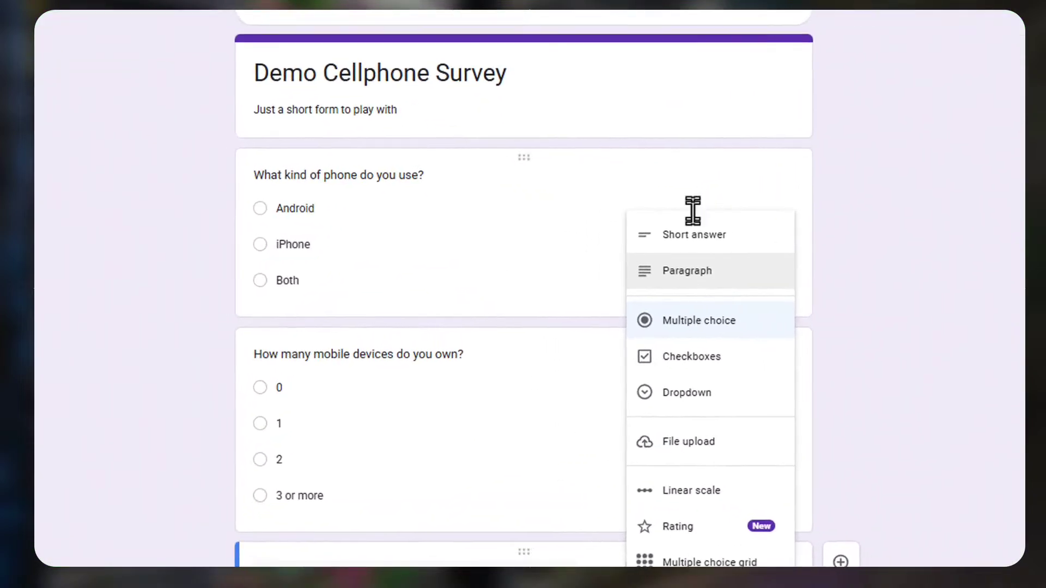
{"action": "left_click", "coordinate": [695, 235]}
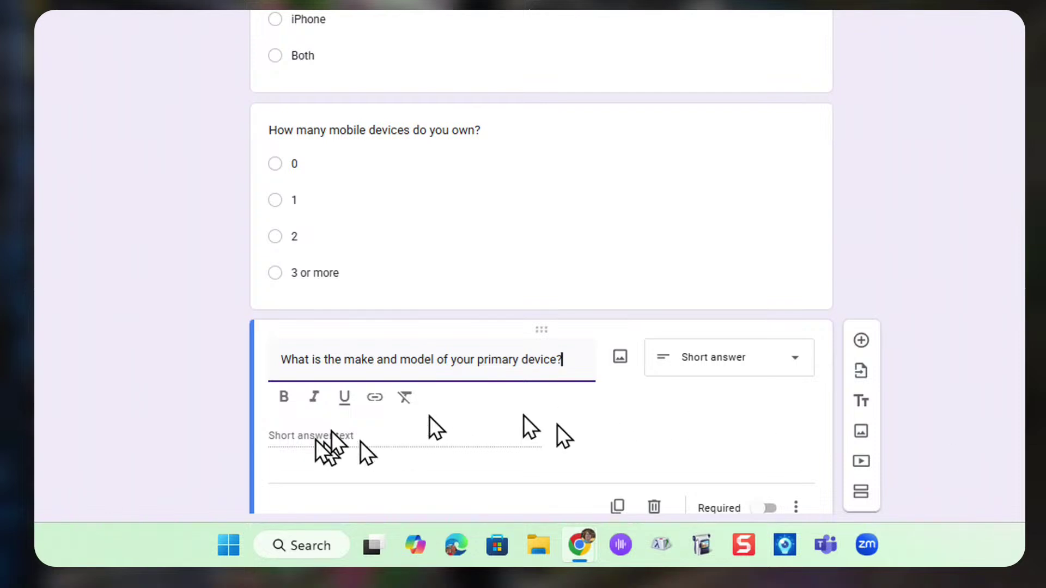
{"action": "scroll", "coordinate": [1008, 380], "scroll_direction": "down", "scroll_amount": 1}
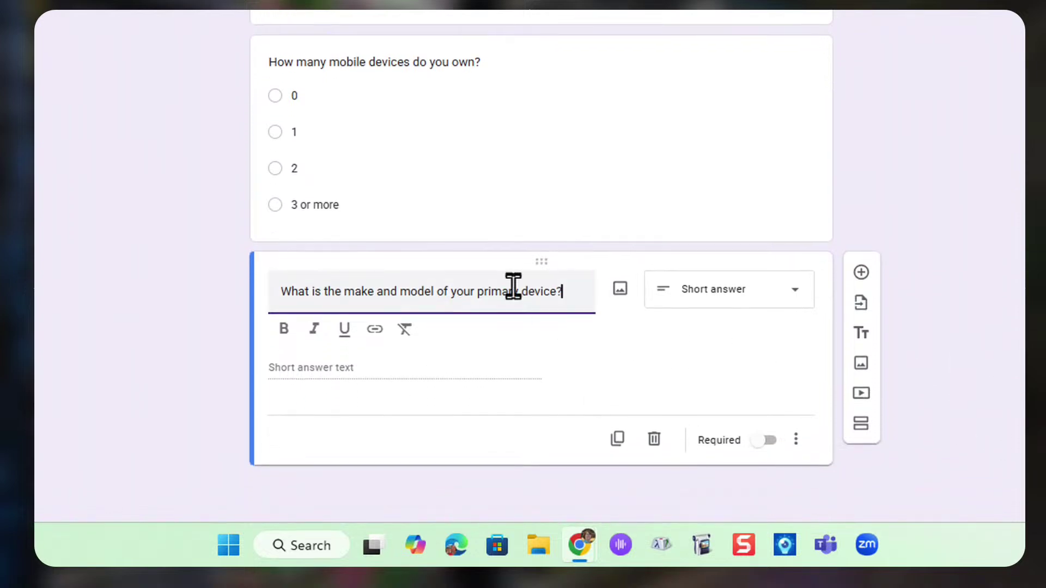
Step: Publish the cellphone survey so that anyone with the link can respond
{"action": "scroll", "coordinate": [513, 286], "scroll_direction": "up", "scroll_amount": 3}
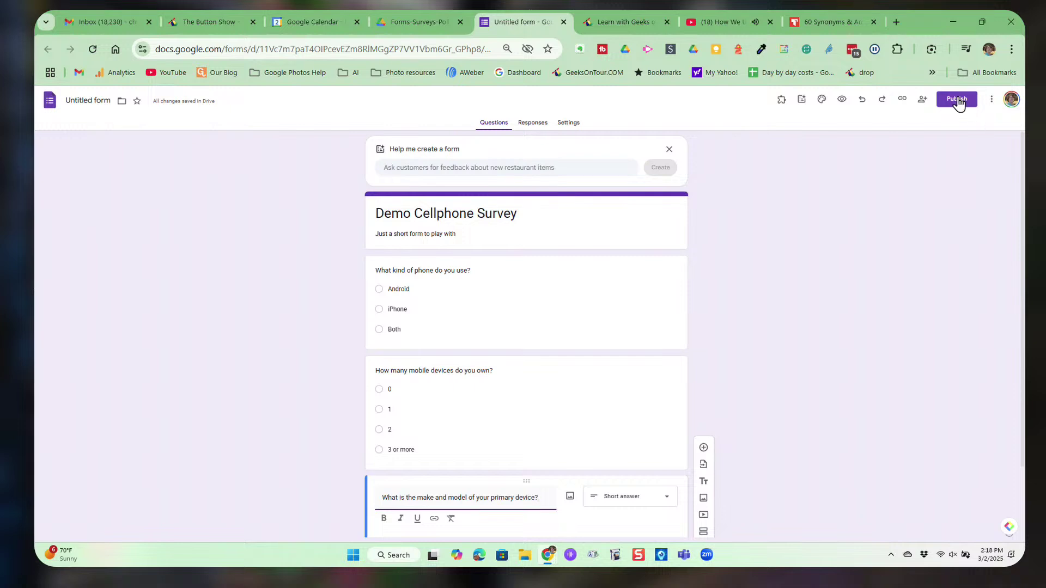
{"action": "left_click", "coordinate": [957, 98]}
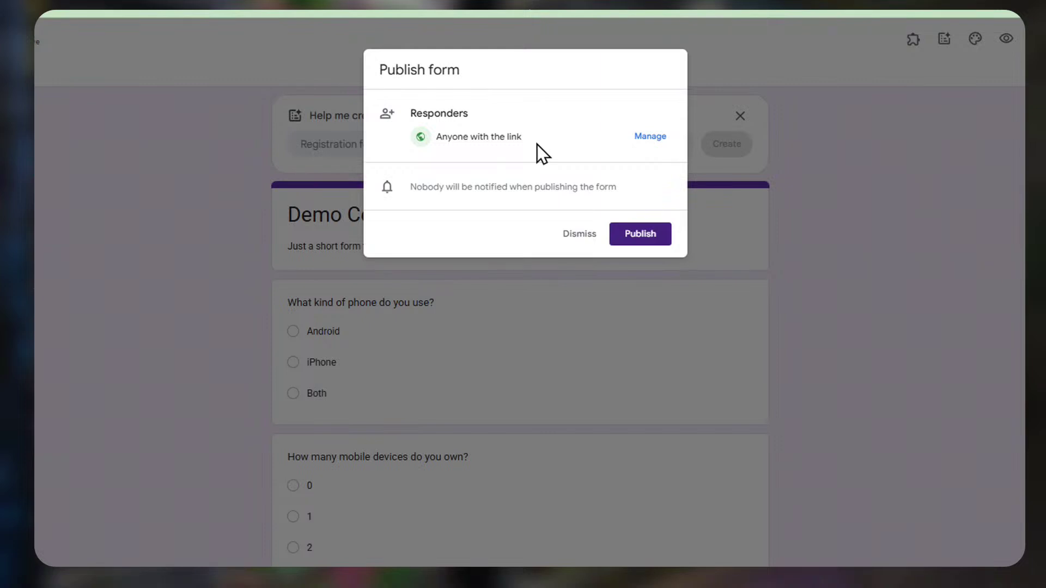
{"action": "left_click", "coordinate": [638, 240]}
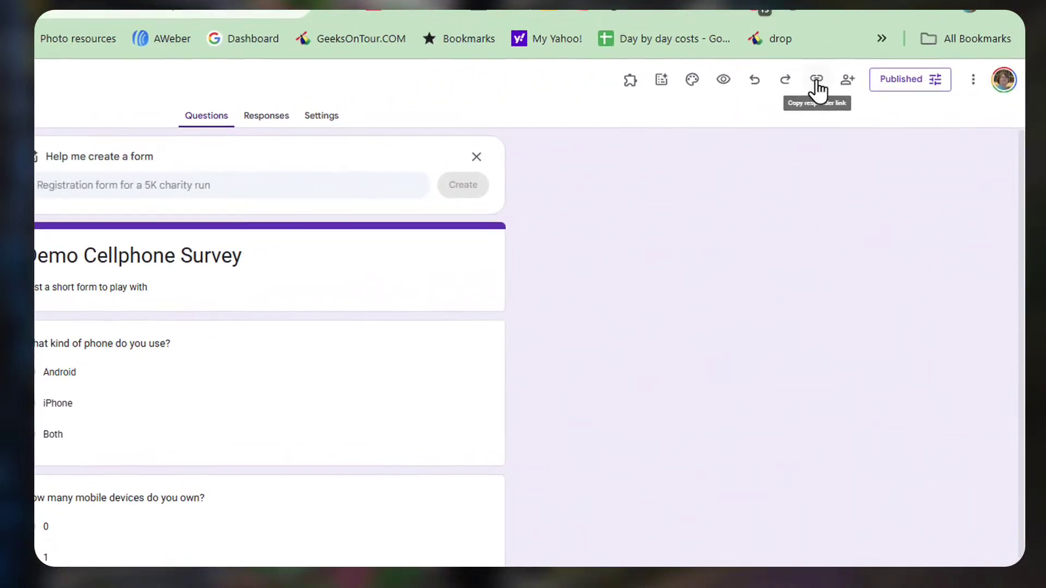
Step: Copy the survey's responder link as a shortened URL
{"action": "left_click", "coordinate": [816, 107]}
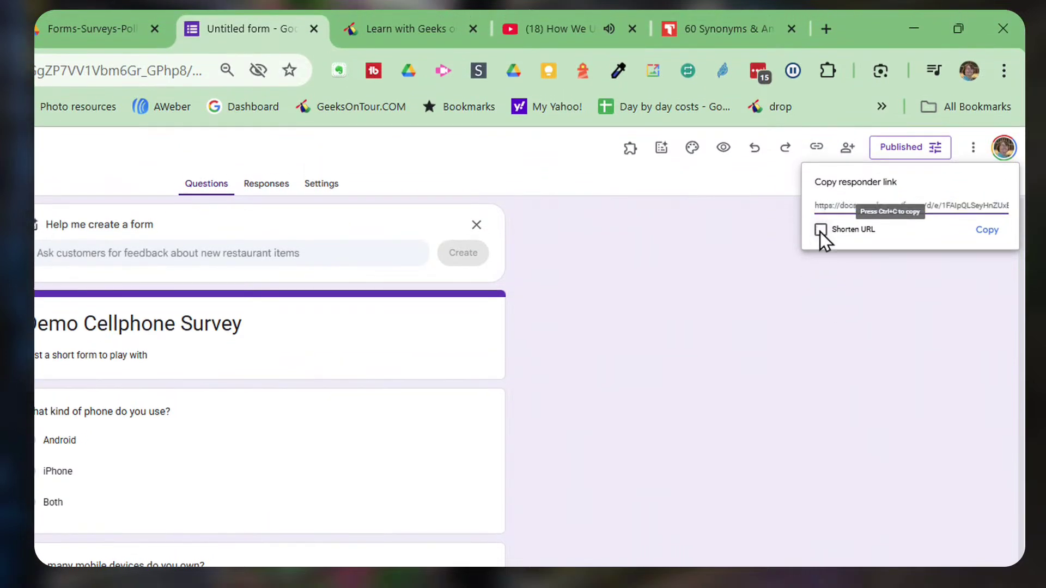
{"action": "left_click", "coordinate": [820, 229]}
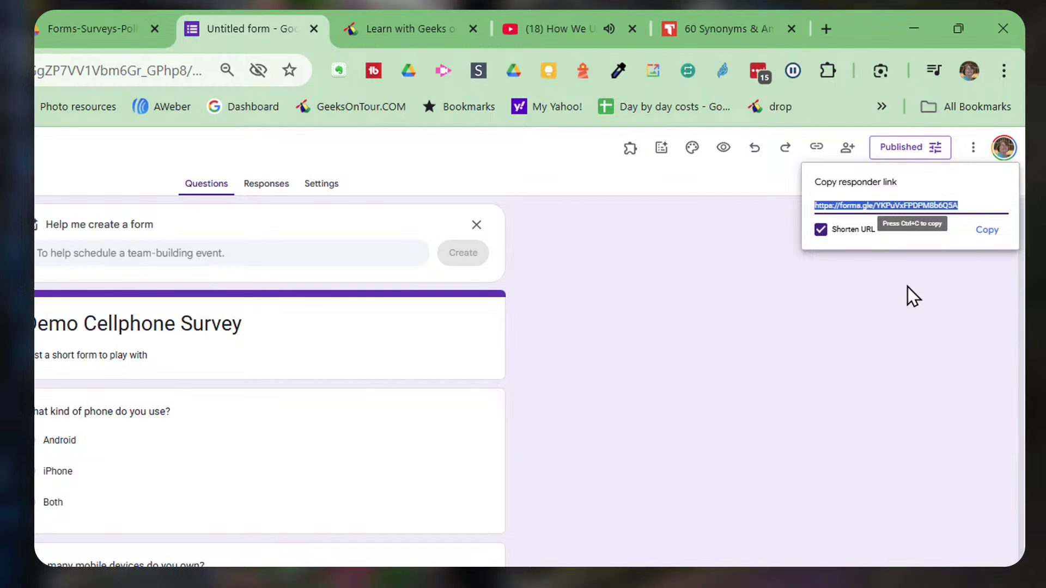
{"action": "left_click", "coordinate": [987, 231]}
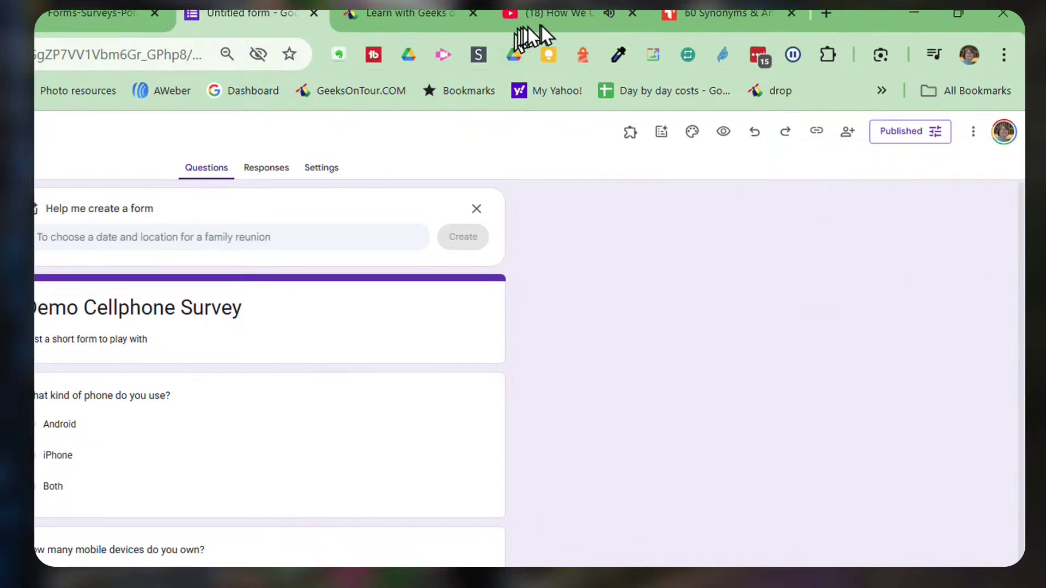
Step: Switch to the YouTube live stream and post "Phone survey to fill out:" with the copied form link in its live chat
{"action": "left_click", "coordinate": [547, 16]}
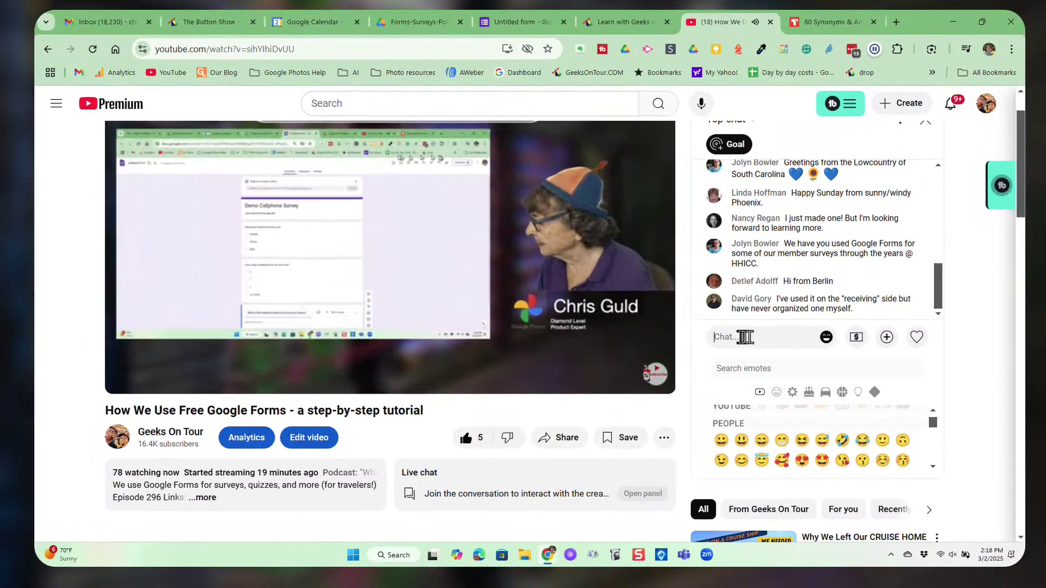
{"action": "type", "text": "Pho"}
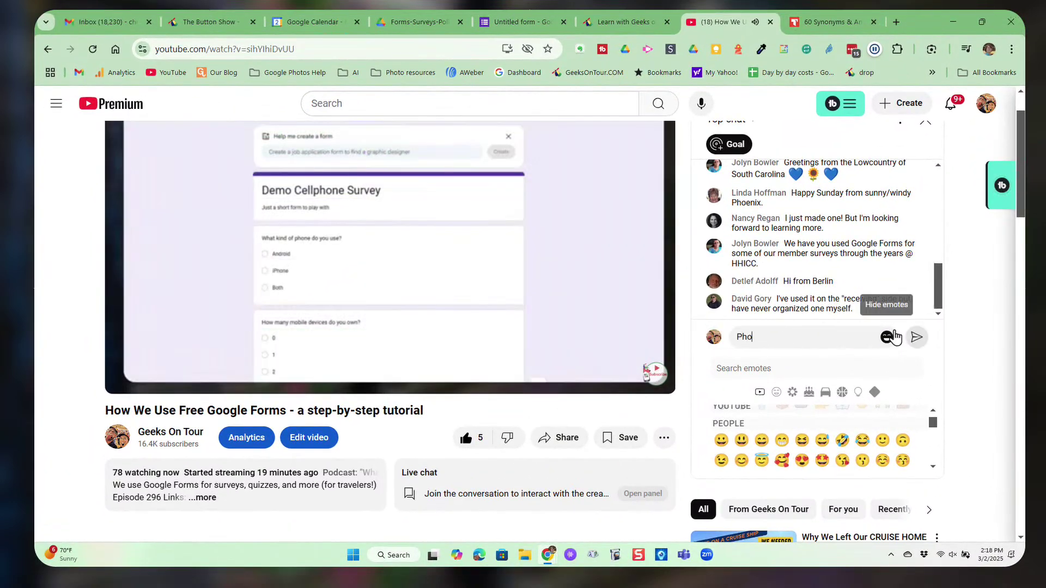
{"action": "type", "text": "ne survey to fill out"}
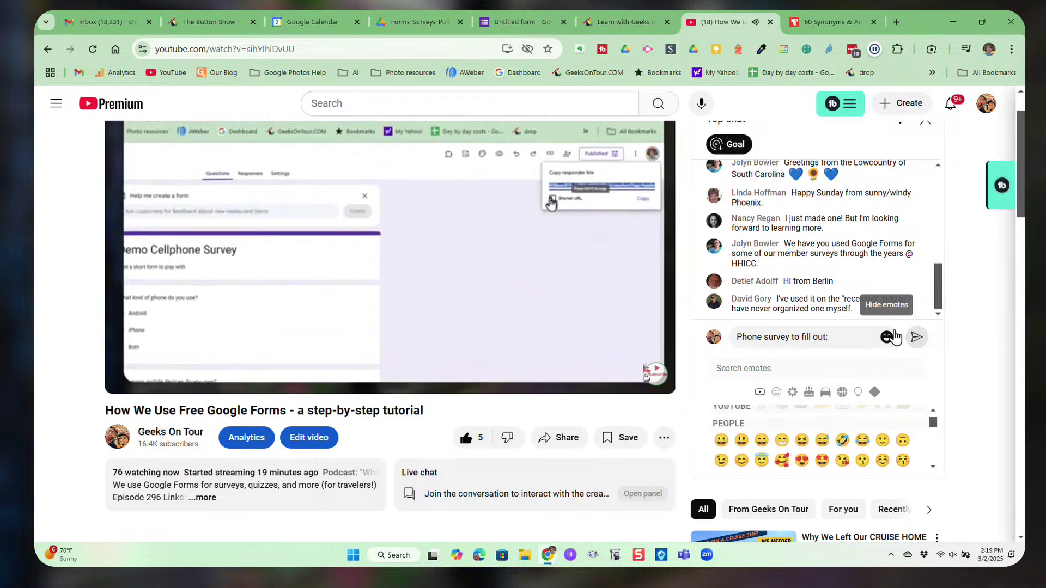
{"action": "type", "text": ":"}
{"action": "key", "text": "ctrl+v"}
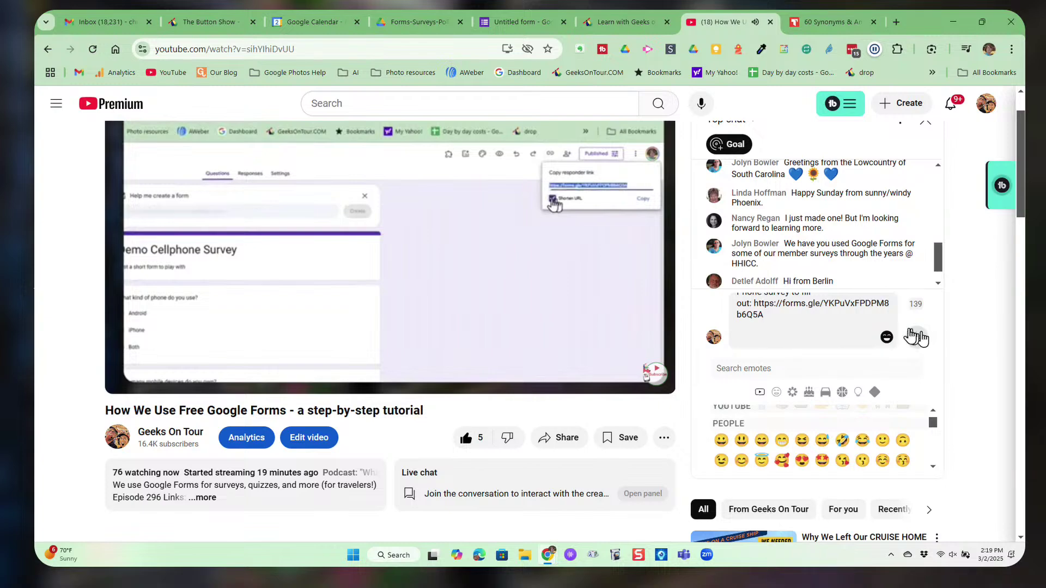
{"action": "left_click", "coordinate": [916, 338]}
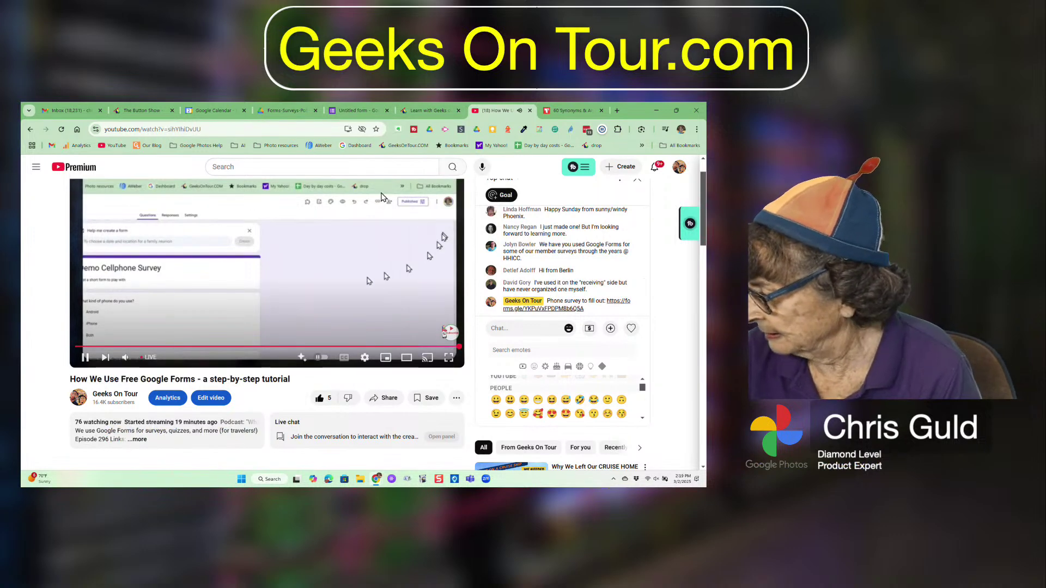
{"action": "key", "text": "alt+Tab"}
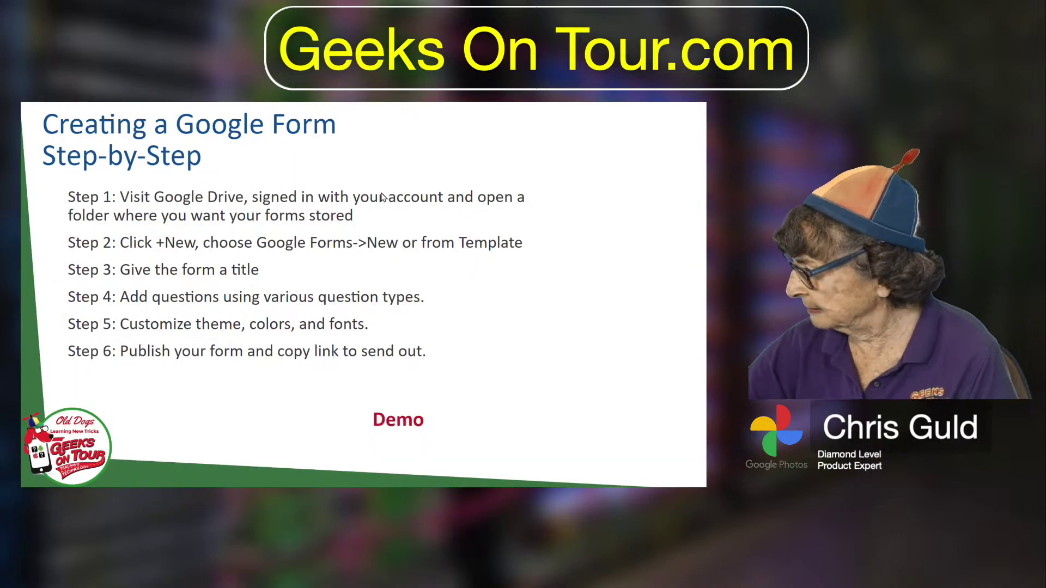
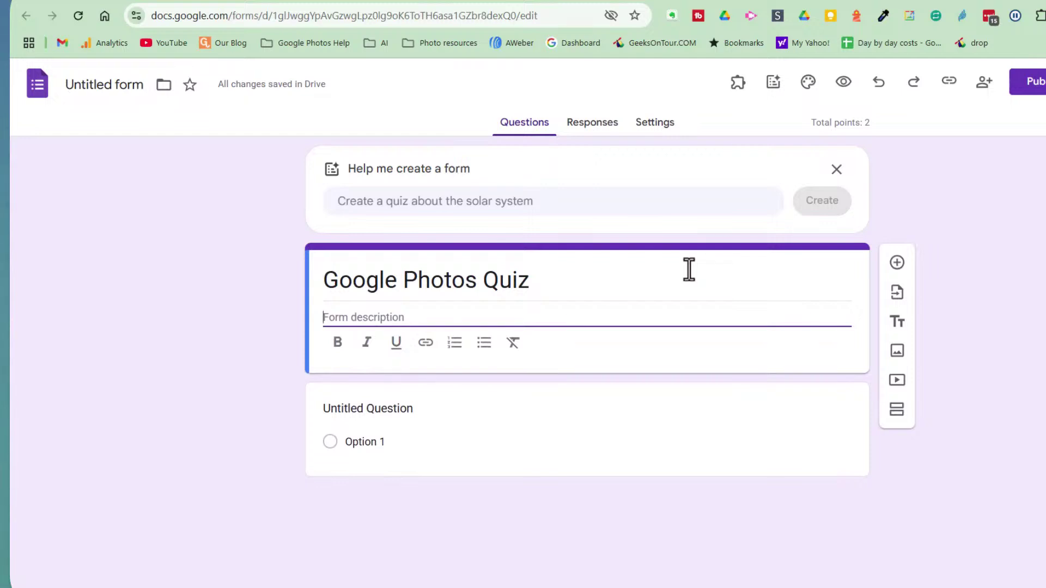
Step: Describe the quiz as "Short Demo" and word the first question "To upload all your photos from your phone, install what app?"
{"action": "type", "text": "Short Demo"}
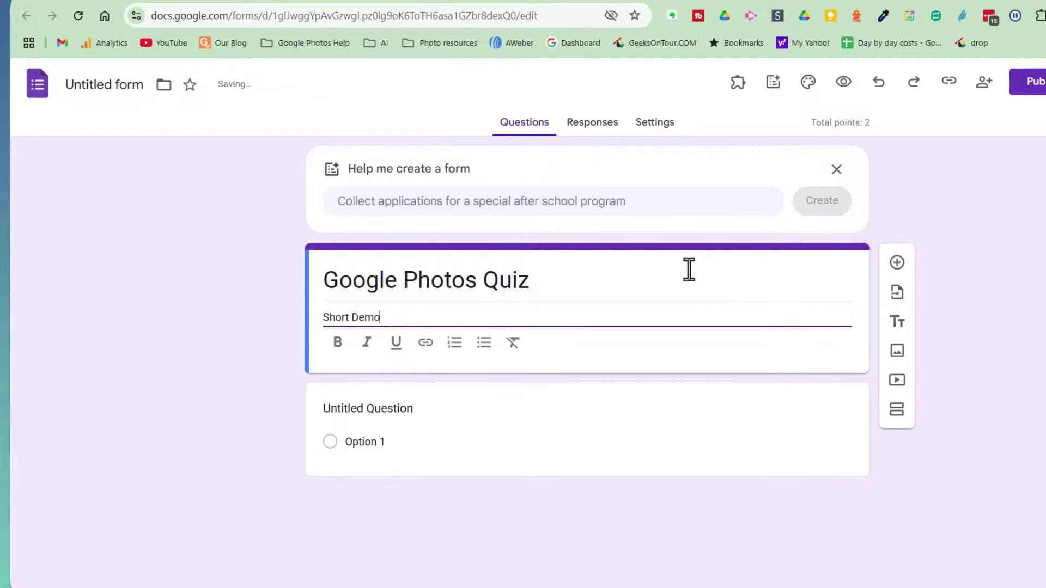
{"action": "left_click", "coordinate": [414, 414]}
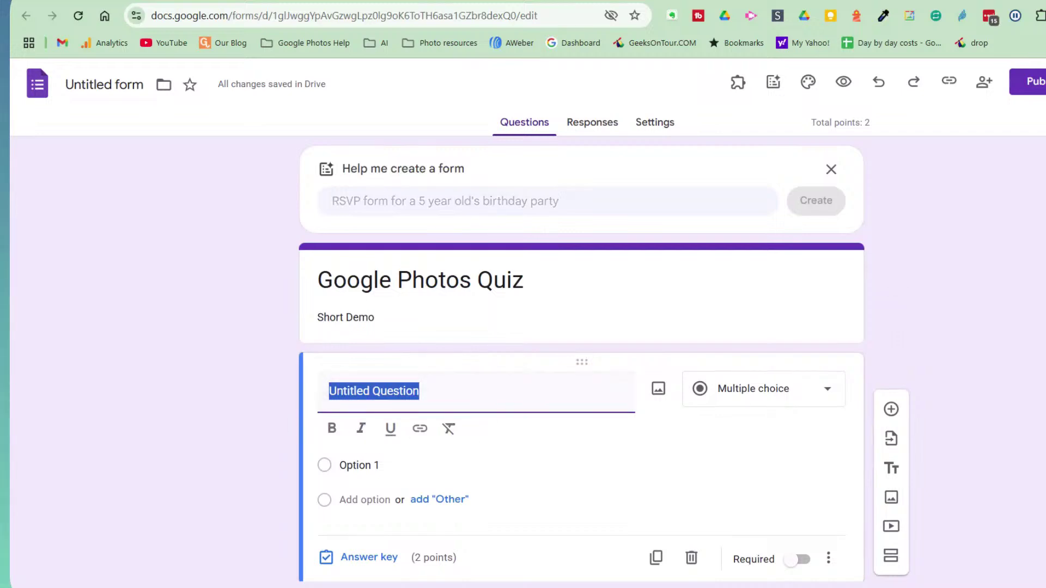
{"action": "type", "text": "To upload all your photos from your phone, install what app"}
{"action": "type", "text": "?"}
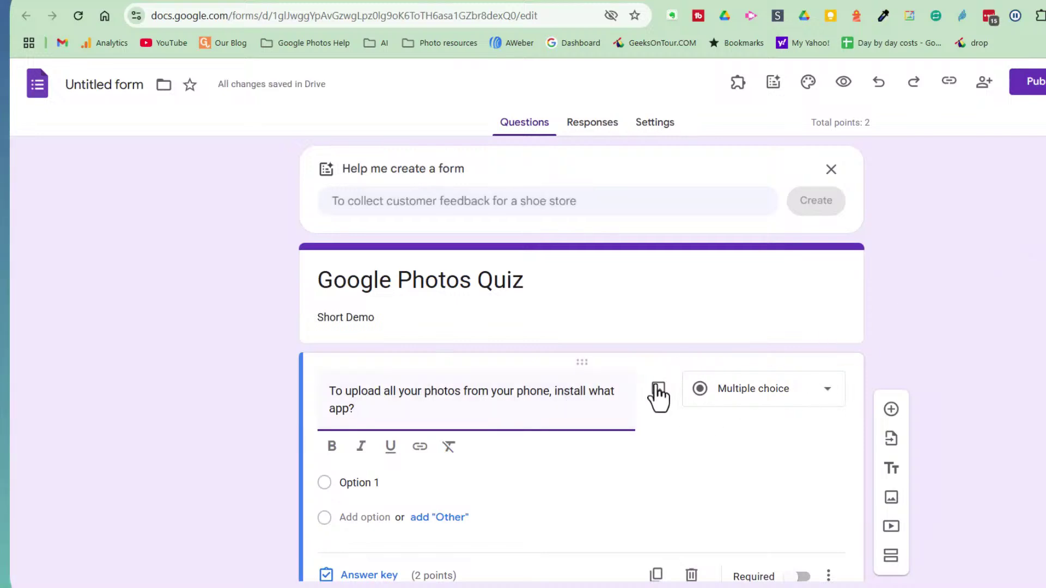
Step: Give the photo upload question the answer options PhotoSync, Google Photos and Snapseed
{"action": "left_click", "coordinate": [357, 483]}
{"action": "type", "text": "PhotoSync"}
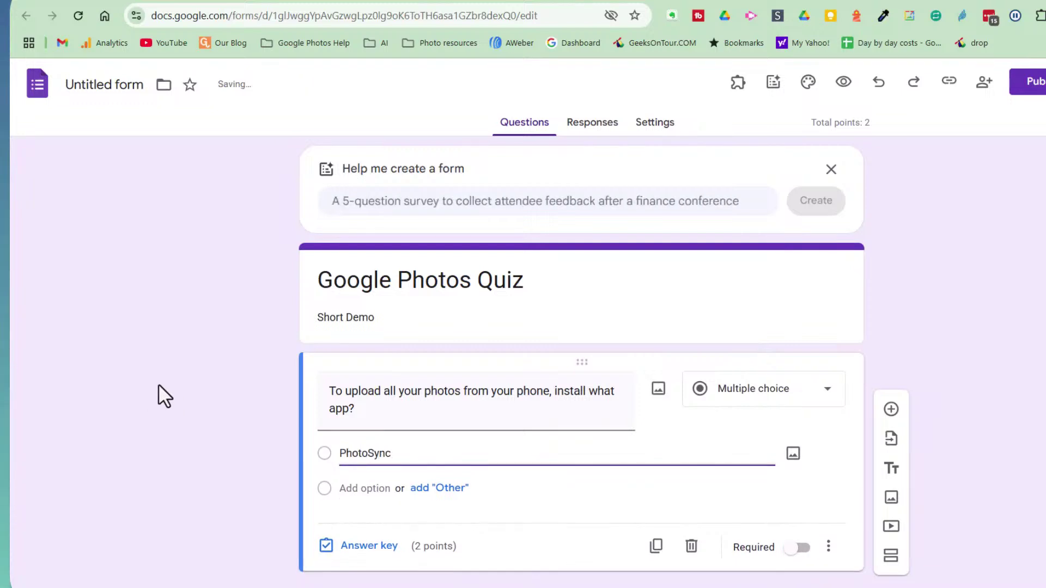
{"action": "right_click", "coordinate": [65, 408]}
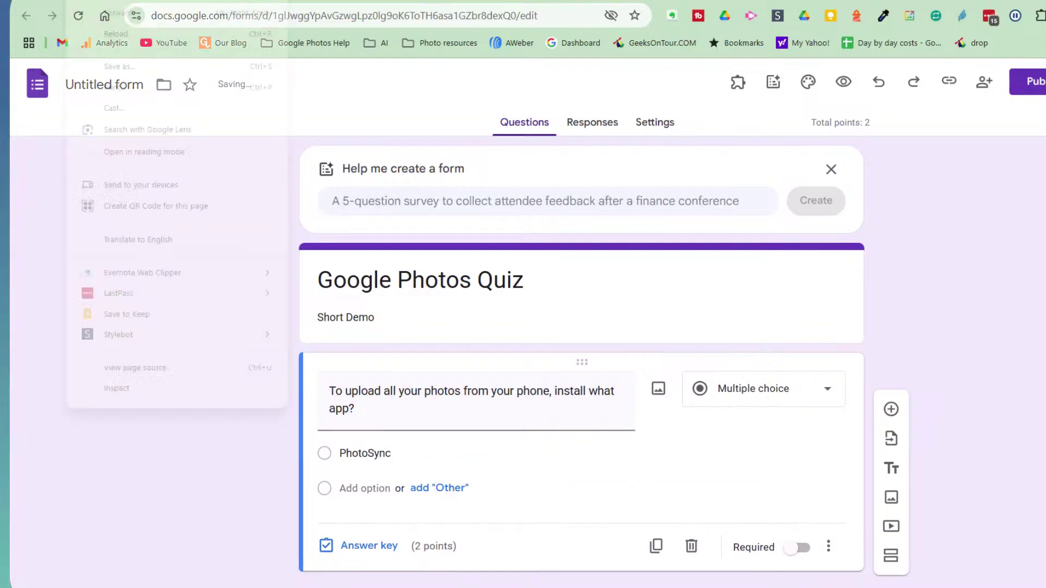
{"action": "left_click", "coordinate": [362, 488]}
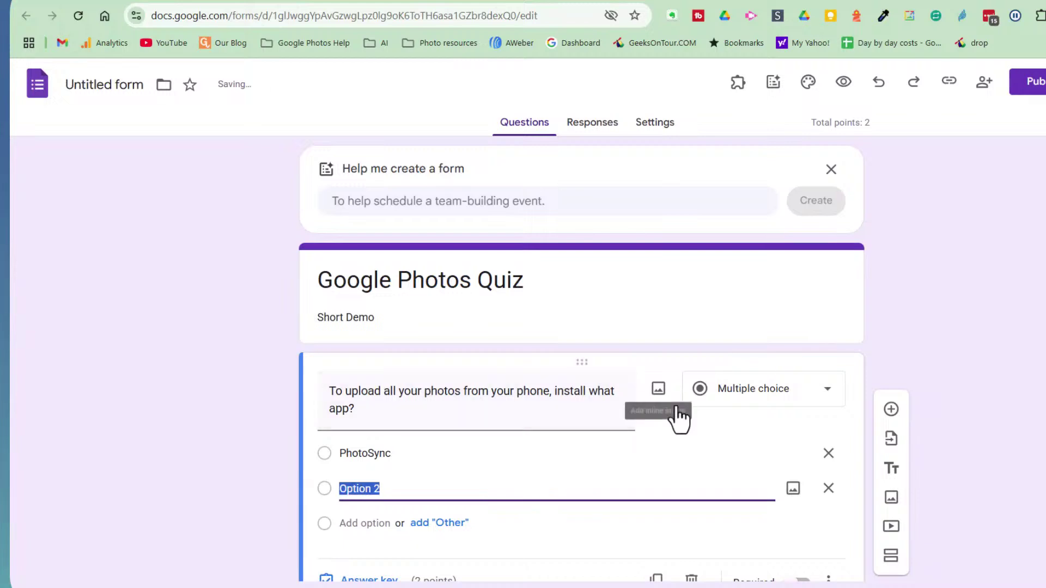
{"action": "type", "text": "Google Photos"}
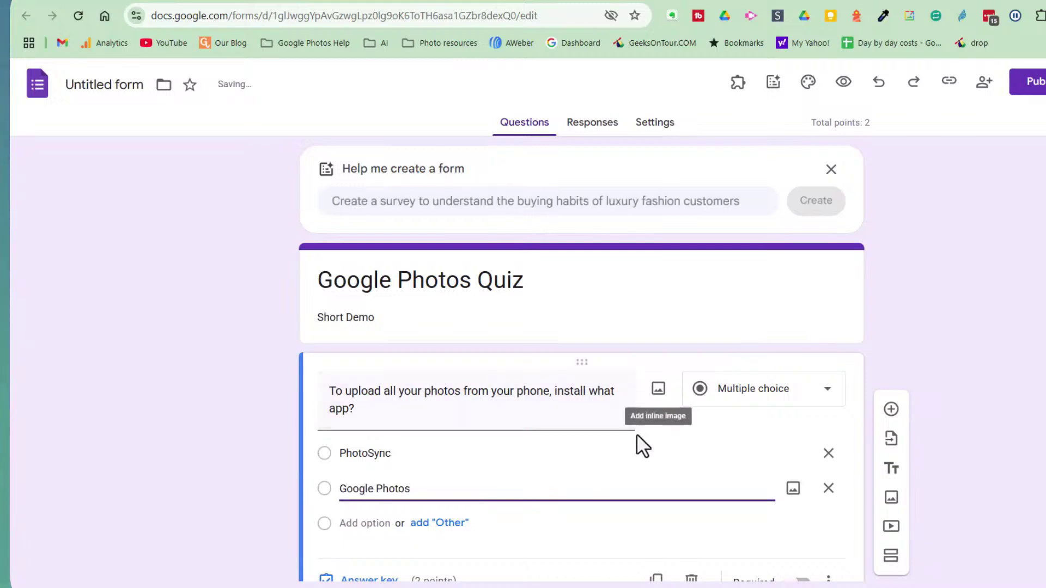
{"action": "left_click", "coordinate": [373, 523]}
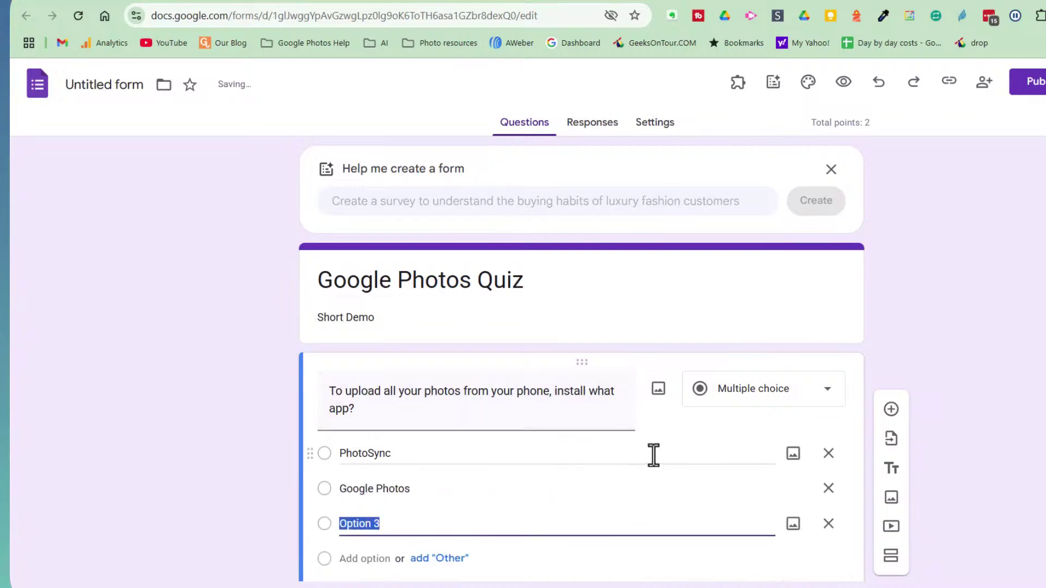
{"action": "type", "text": "Snapseed"}
Step: Mark Google Photos as the correct answer in the photo upload question's answer key
{"action": "scroll", "coordinate": [583, 539], "scroll_direction": "down", "scroll_amount": 2}
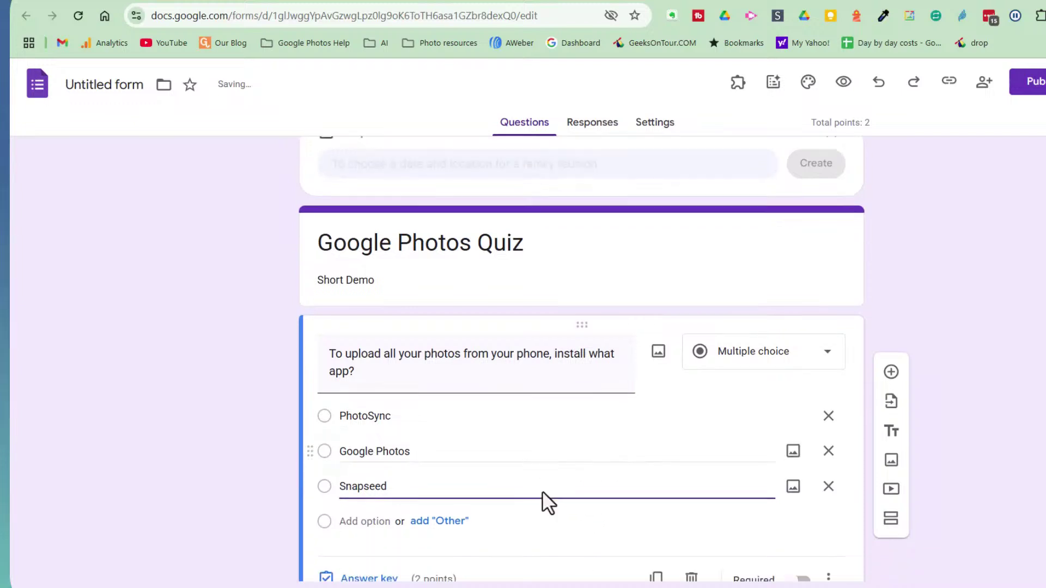
{"action": "left_click", "coordinate": [360, 509]}
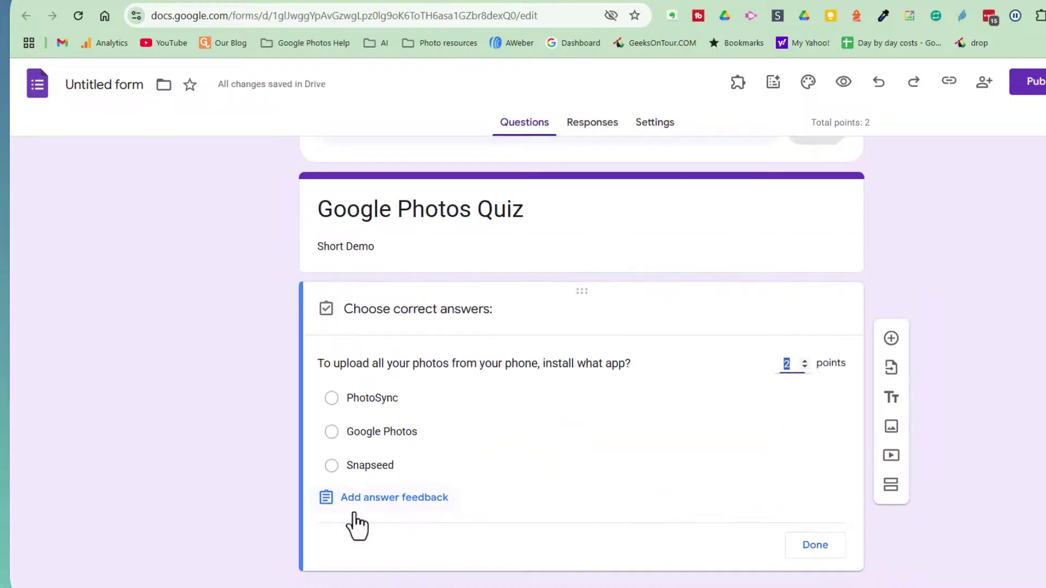
{"action": "left_click", "coordinate": [407, 435]}
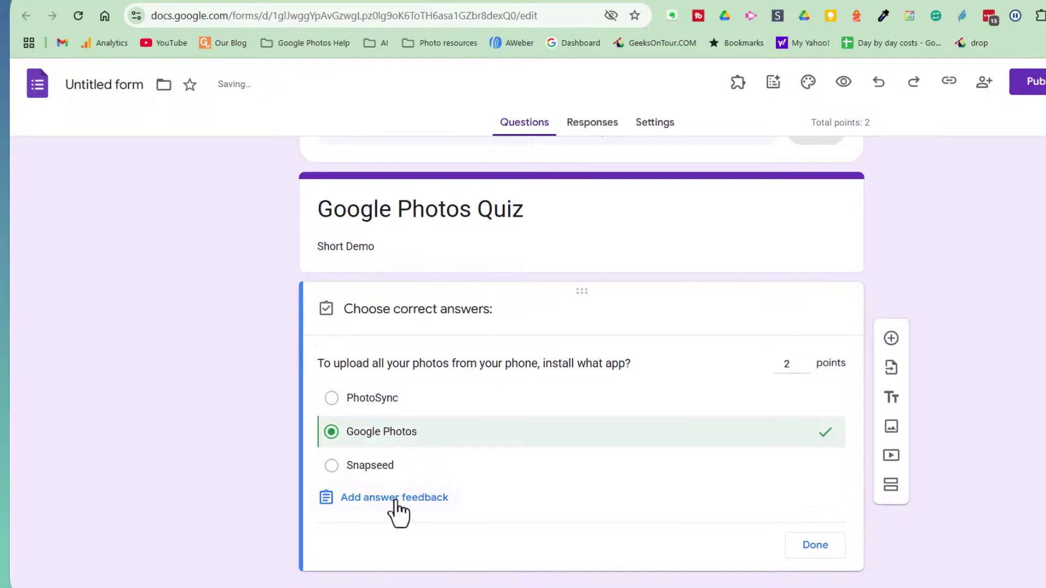
Step: Add answer feedback reading "No, the answer is Google Photos" for incorrect answers and "Good job!" for correct answers
{"action": "left_click", "coordinate": [425, 500]}
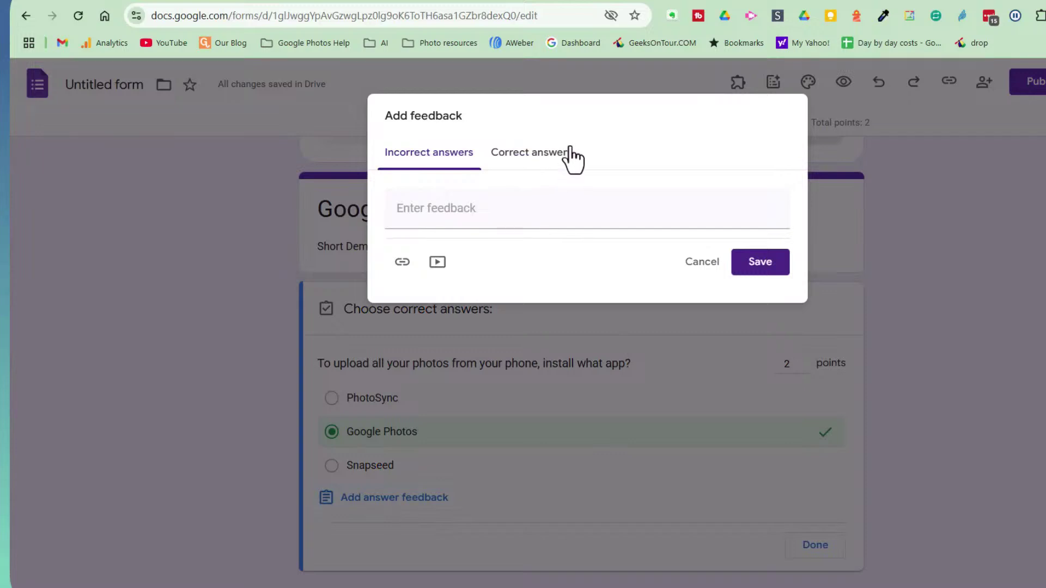
{"action": "left_click", "coordinate": [415, 209]}
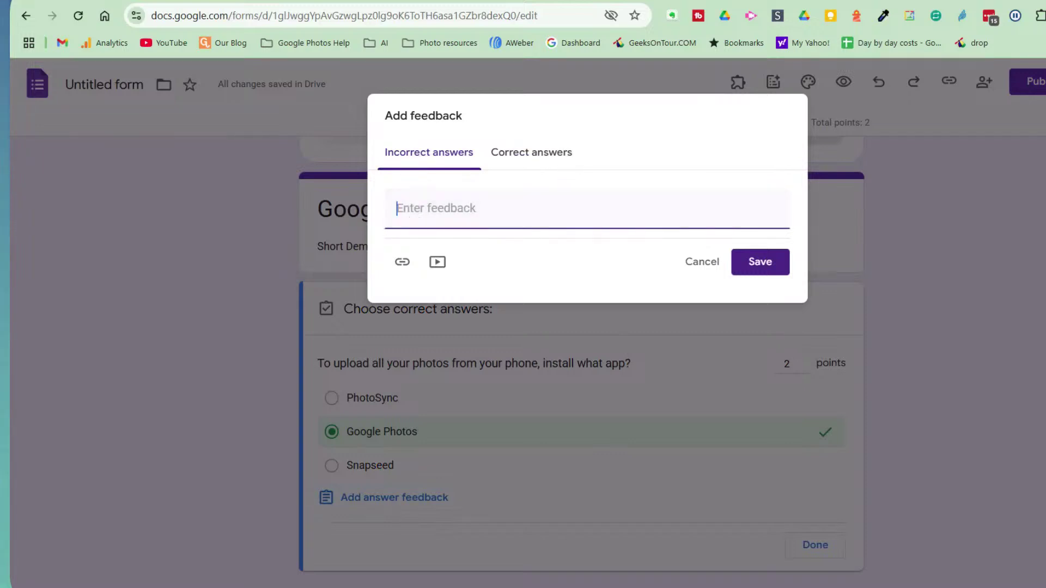
{"action": "type", "text": "No, "}
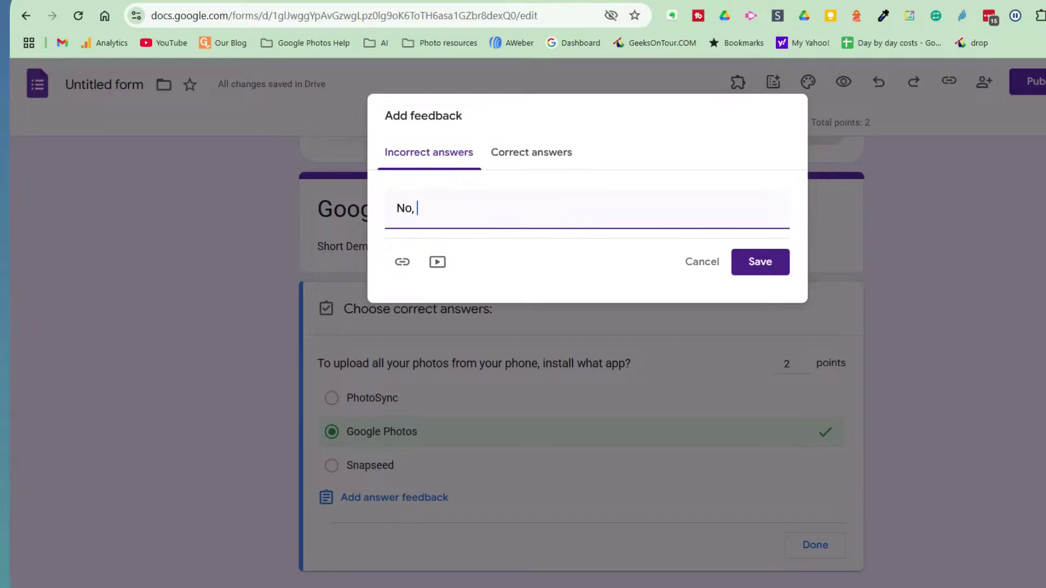
{"action": "type", "text": "the answer is Google Photos."}
{"action": "left_click", "coordinate": [516, 158]}
{"action": "left_click", "coordinate": [492, 216]}
{"action": "type", "text": "Good job!"}
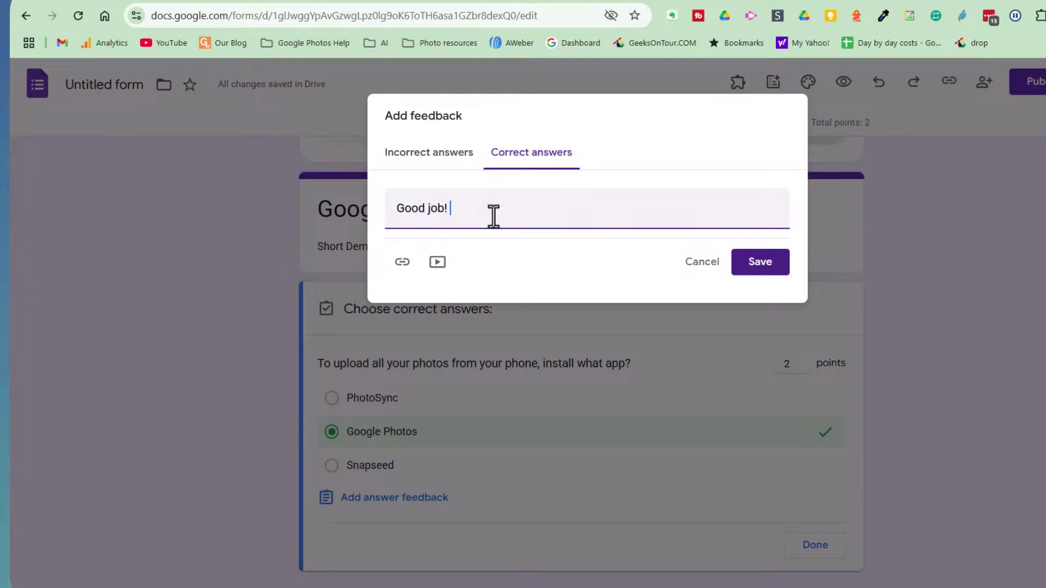
{"action": "left_click", "coordinate": [757, 265]}
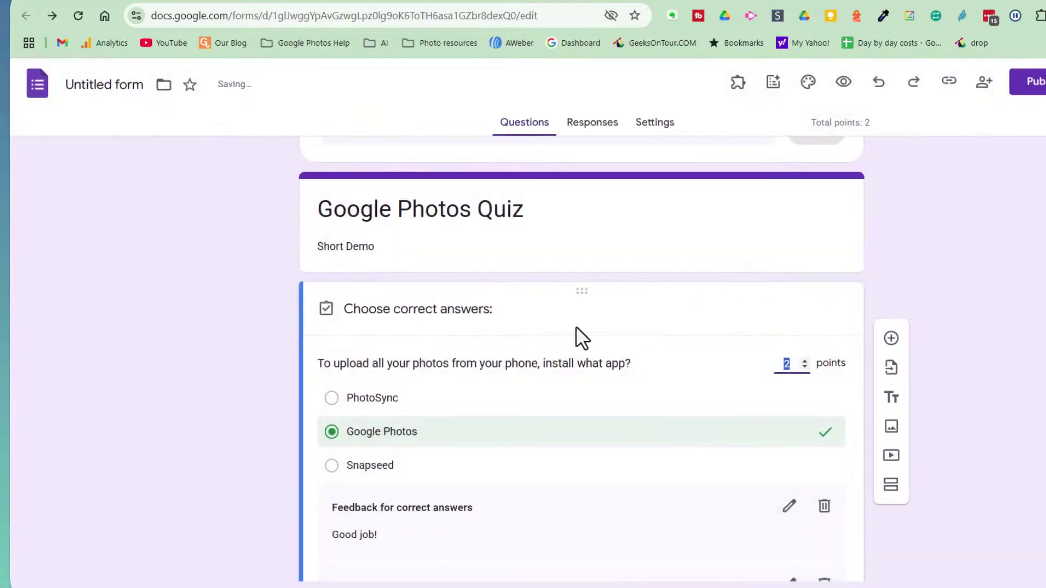
Step: Add a blank multiple choice question below the photo upload question
{"action": "scroll", "coordinate": [553, 451], "scroll_direction": "down", "scroll_amount": 3}
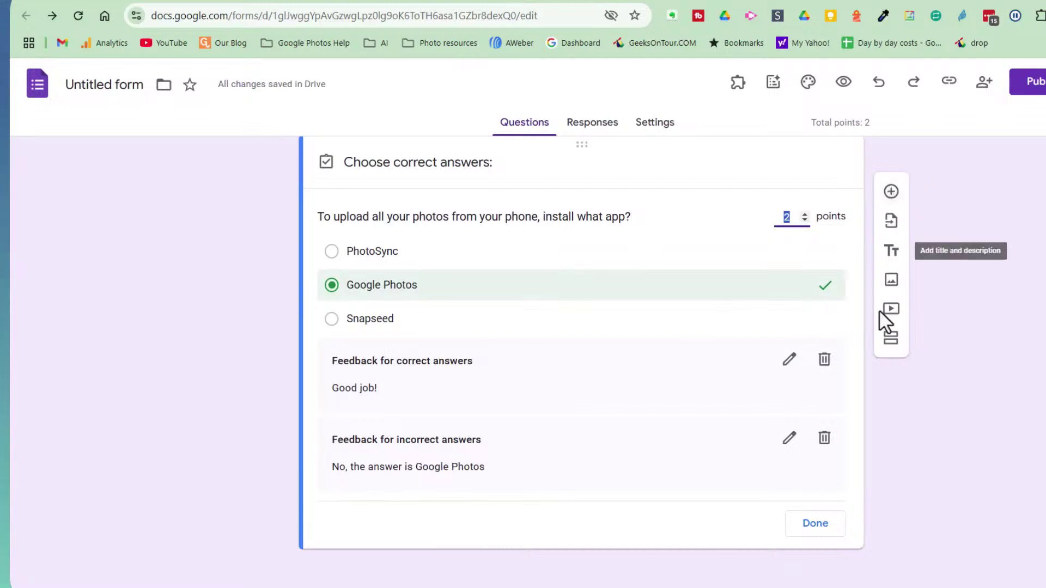
{"action": "left_click", "coordinate": [896, 199]}
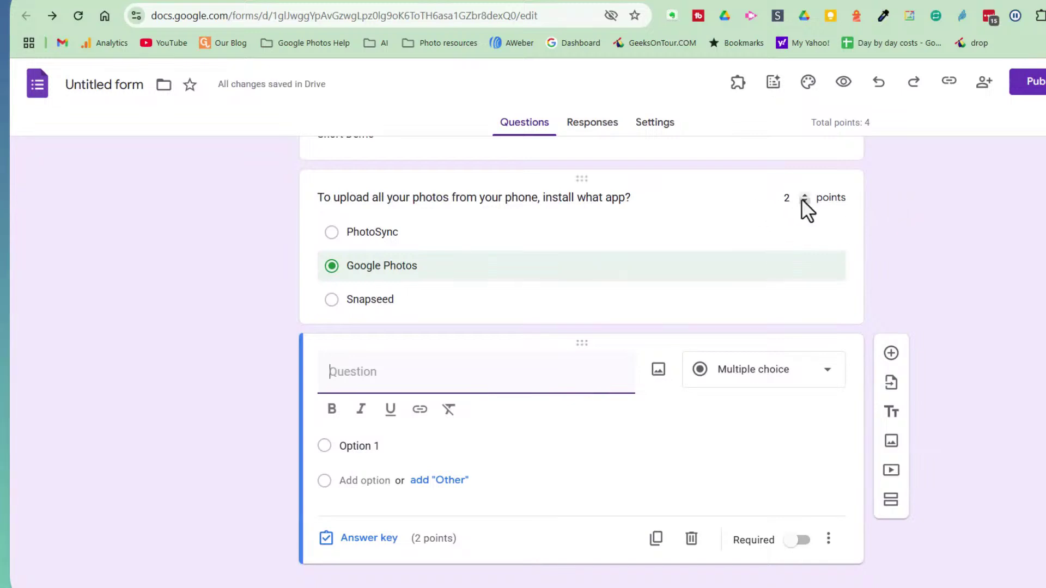
{"action": "scroll", "coordinate": [691, 249], "scroll_direction": "up", "scroll_amount": 3}
{"action": "scroll", "coordinate": [692, 249], "scroll_direction": "down", "scroll_amount": 3}
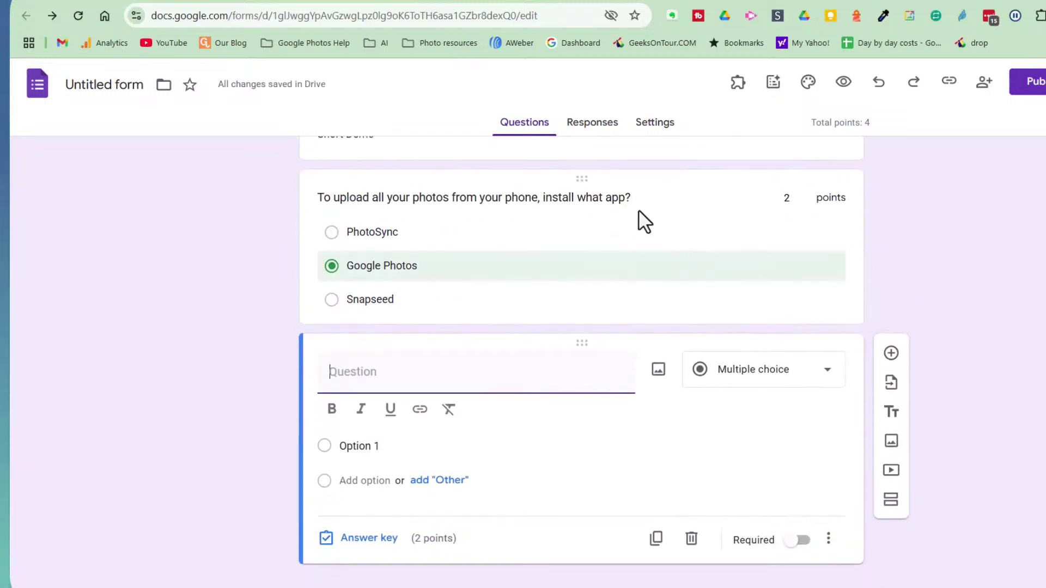
Step: Try different point values for the photo upload question, such as 3 and 1
{"action": "left_click", "coordinate": [805, 195]}
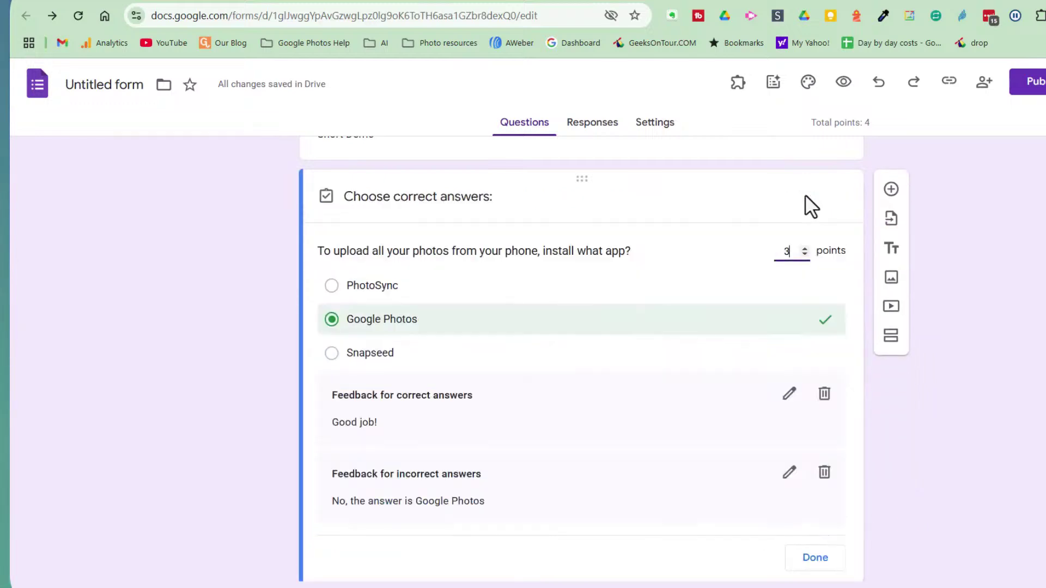
{"action": "left_click", "coordinate": [804, 253]}
{"action": "left_click", "coordinate": [804, 254]}
{"action": "left_click", "coordinate": [804, 247]}
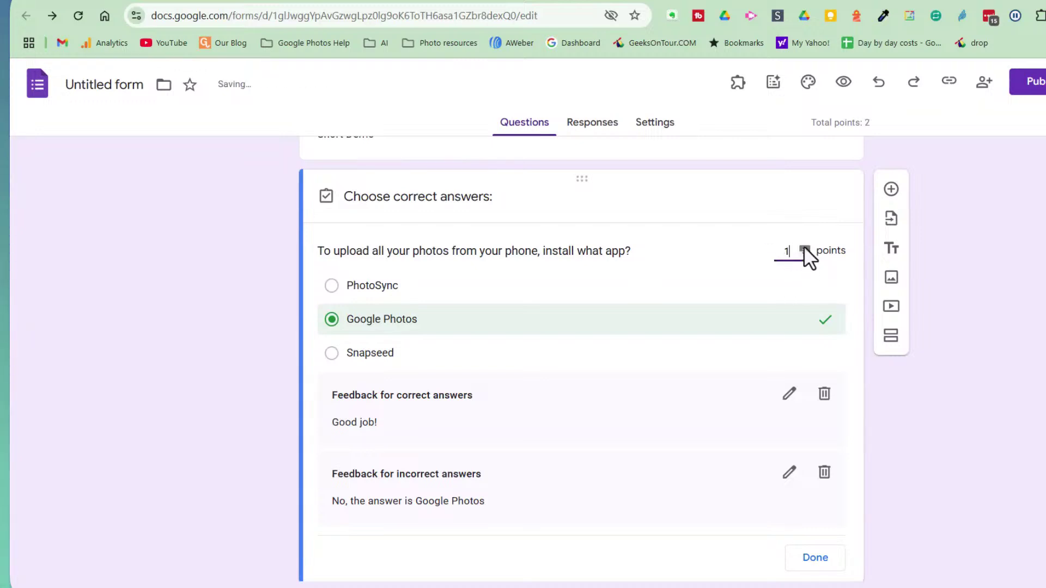
{"action": "scroll", "coordinate": [572, 326], "scroll_direction": "down", "scroll_amount": 3}
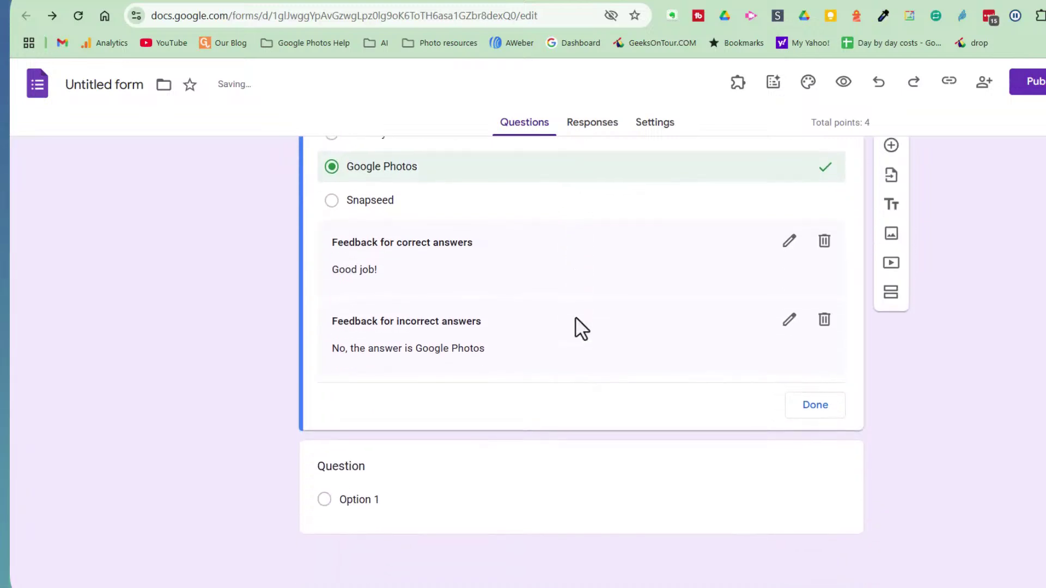
Step: Enter "Using Google Photos on an iPad, you can view photos taken with an Android phone." as the blank multiple choice question's text
{"action": "left_click", "coordinate": [330, 464]}
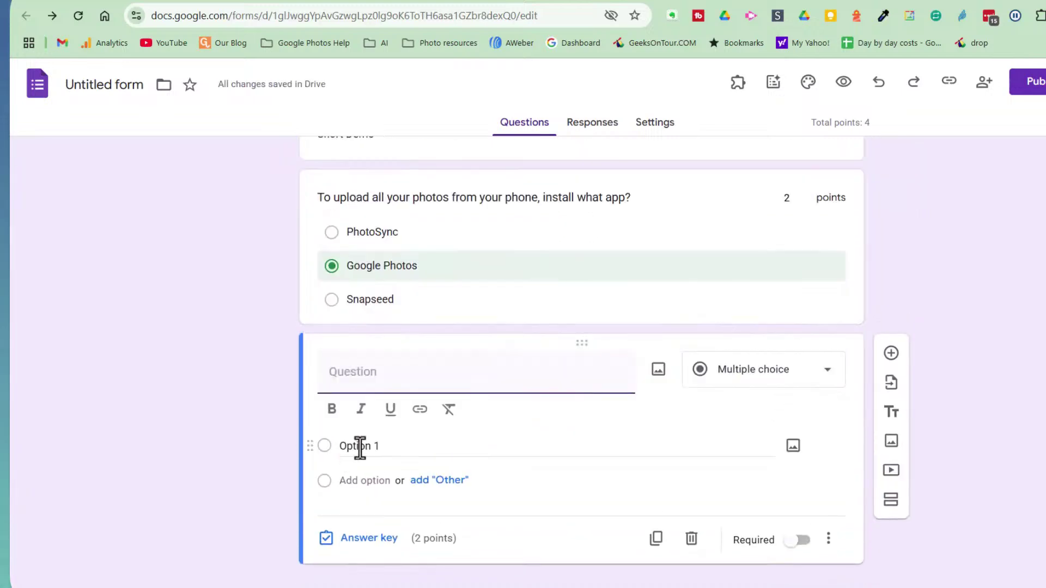
{"action": "type", "text": "Using Google Photos on an iPad, you can view photos taken with an Android phone"}
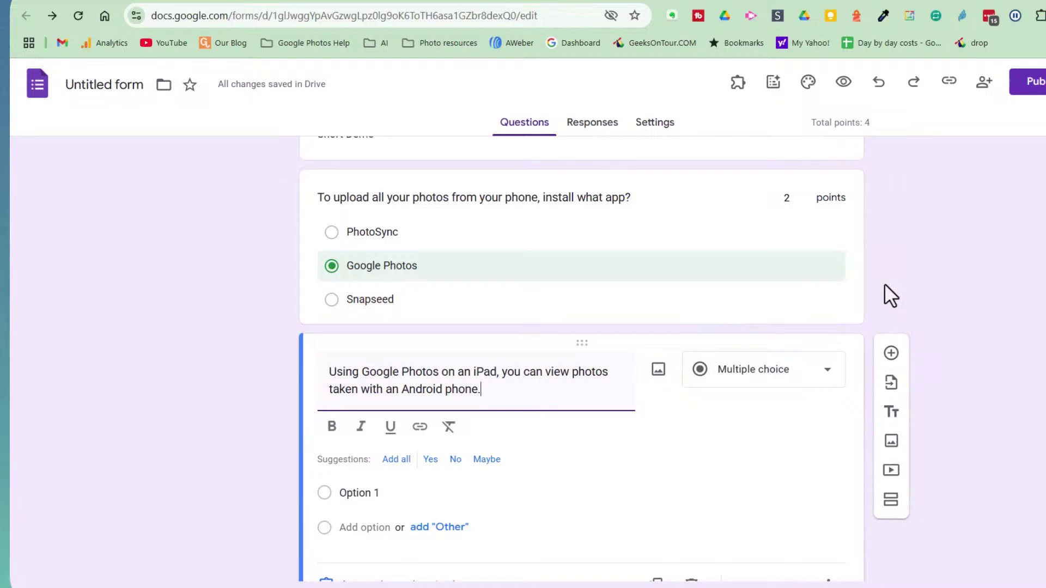
{"action": "type", "text": "."}
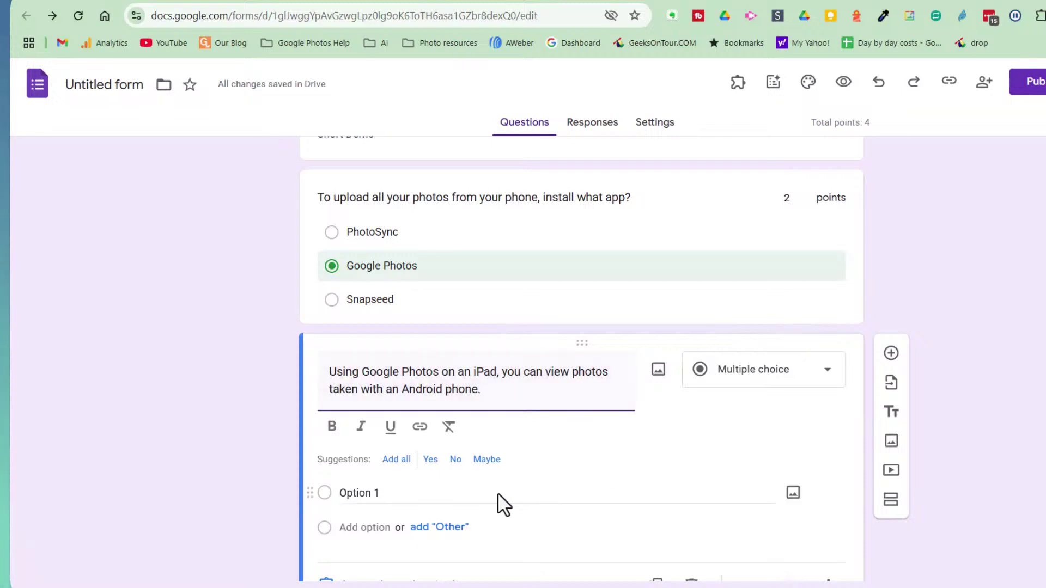
Step: Give the iPad question the two answer options True and False
{"action": "left_click", "coordinate": [360, 493]}
{"action": "type", "text": "True"}
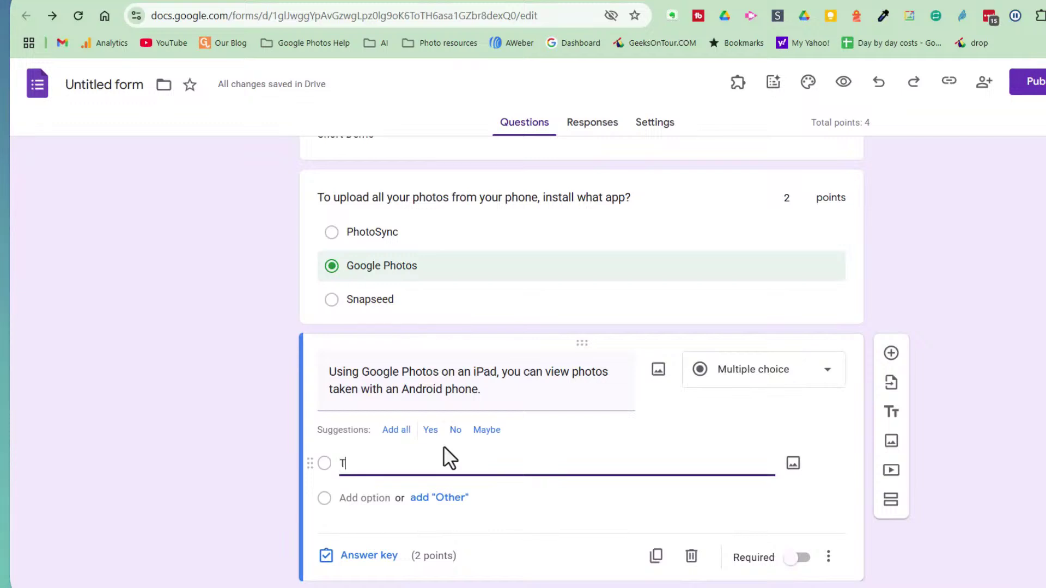
{"action": "left_click", "coordinate": [351, 498]}
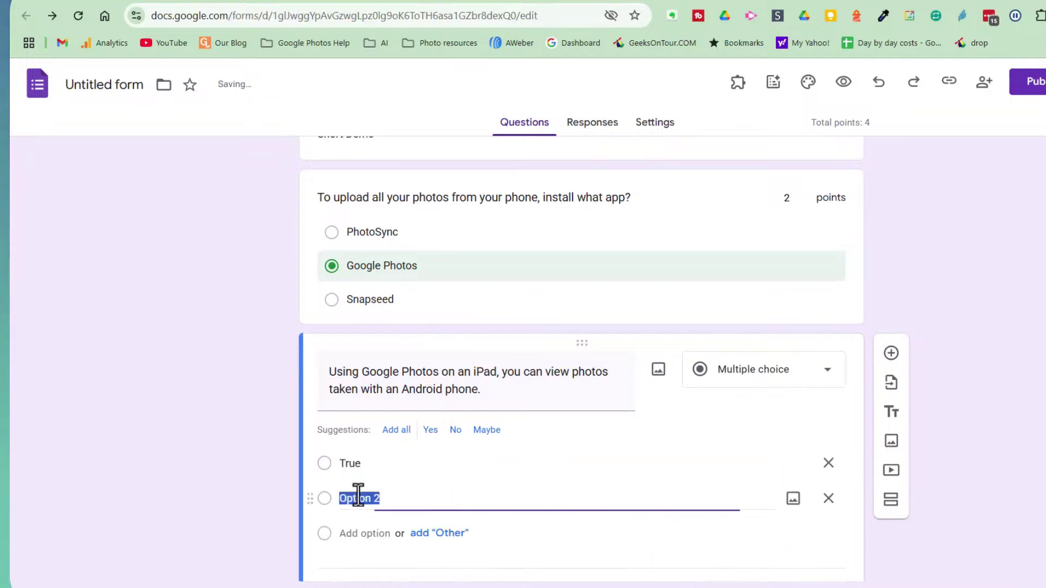
{"action": "type", "text": "False"}
Step: Mark True as the correct answer in the iPad question's answer key
{"action": "scroll", "coordinate": [404, 547], "scroll_direction": "down", "scroll_amount": 2}
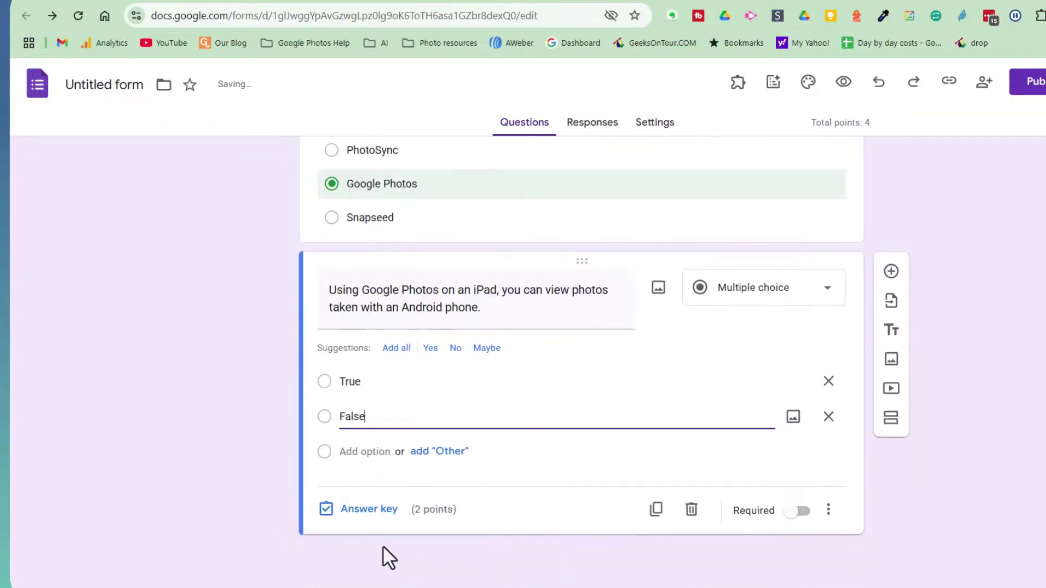
{"action": "left_click", "coordinate": [353, 509]}
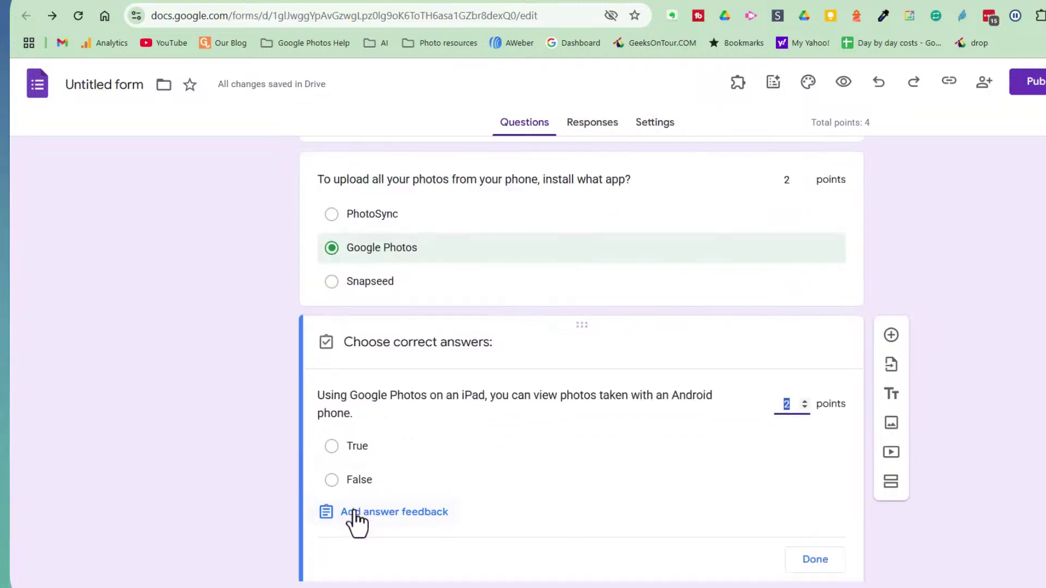
{"action": "left_click", "coordinate": [372, 449]}
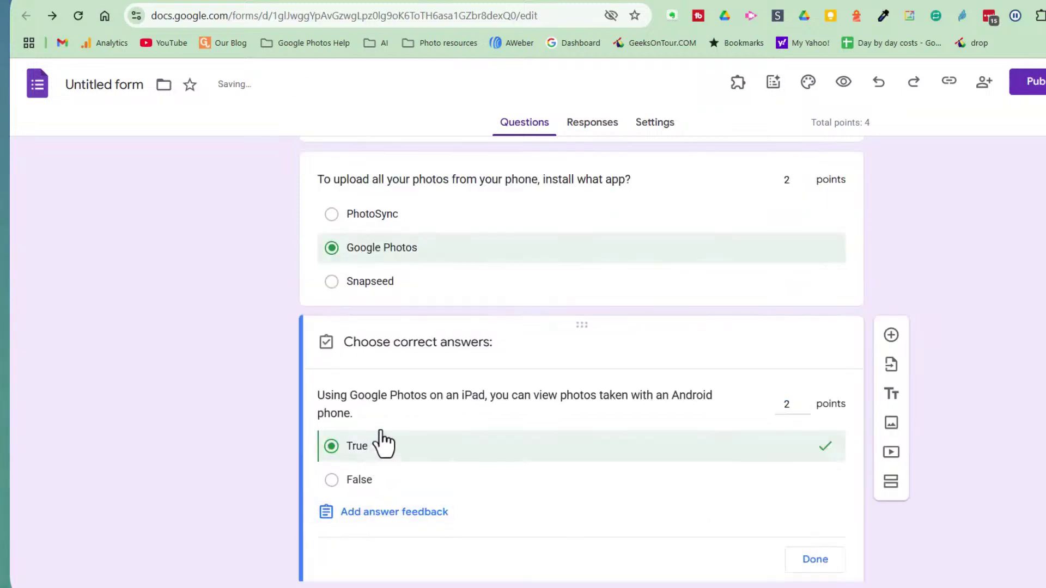
Step: Add feedback: incorrect "Yes, photos taken with an Android phone can be viewed on an iPad as long as they are in Google Photos"; correct "Yes, that's right."
{"action": "left_click", "coordinate": [380, 515]}
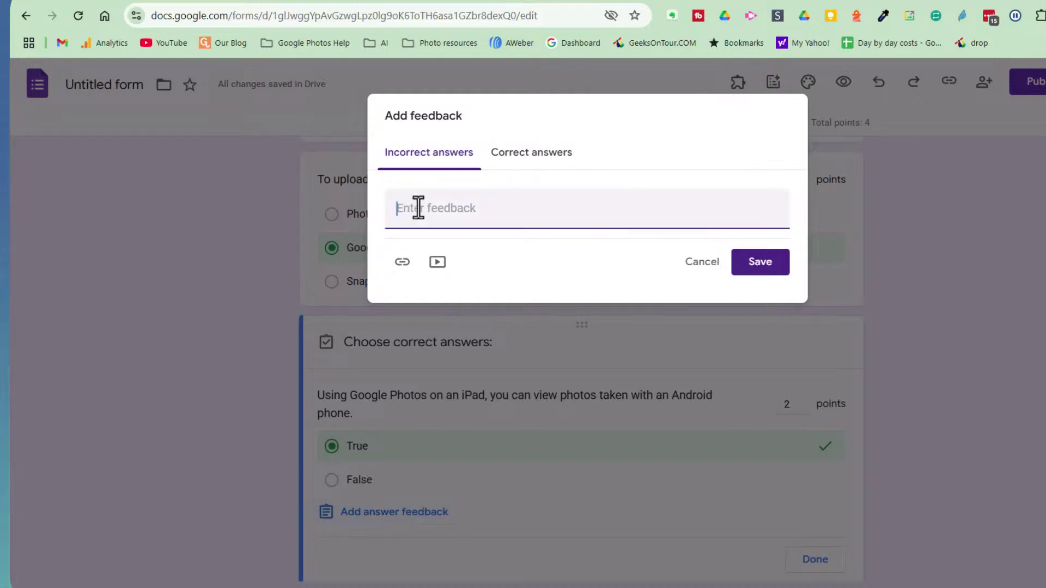
{"action": "type", "text": "Yes, photos taken with an Android phone can be viewed on an iPad as long as they are in Google Photos"}
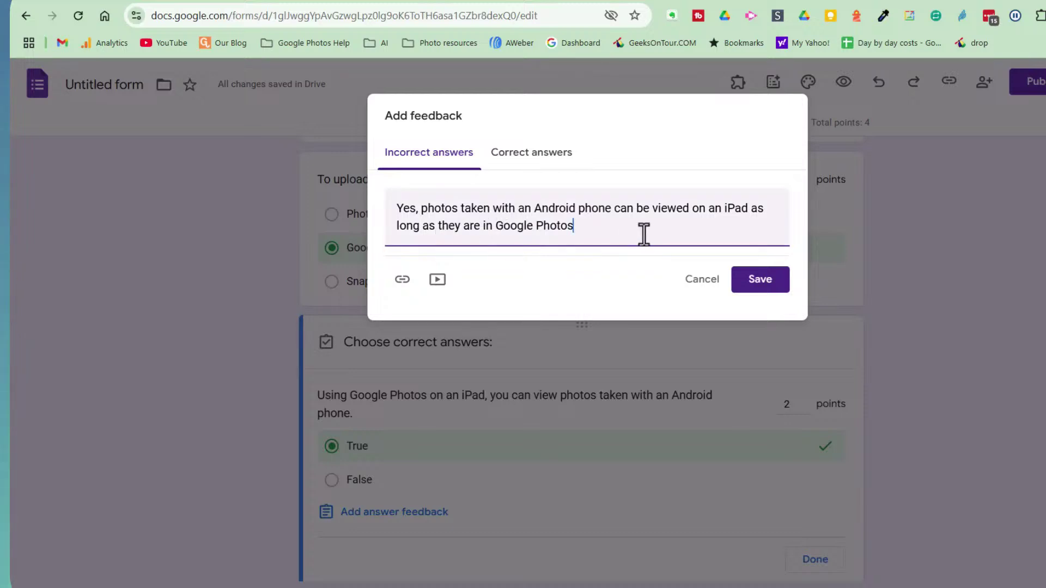
{"action": "left_click", "coordinate": [537, 164]}
{"action": "left_click", "coordinate": [485, 210]}
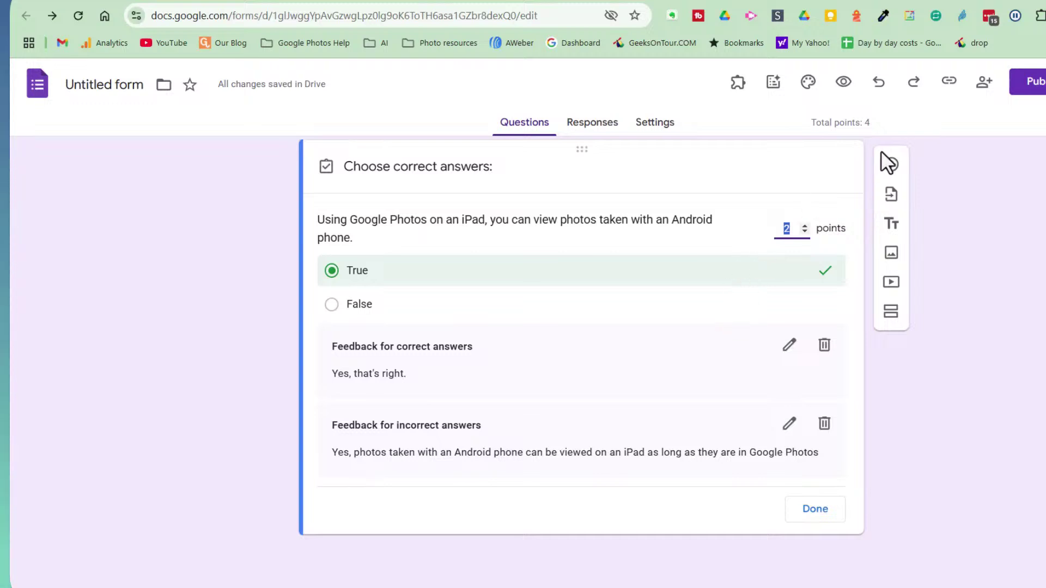
Step: Add a multiple choice question reading "To straigten a crooked photo, use what tool?" and attach the image quiz-straighten.jpg to it
{"action": "left_click", "coordinate": [891, 164]}
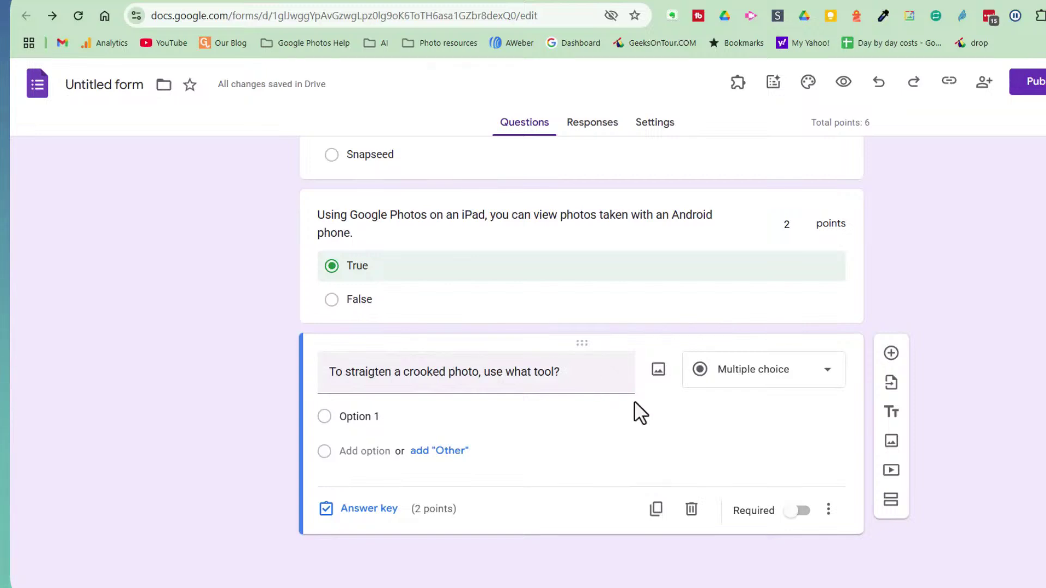
{"action": "left_click", "coordinate": [658, 371]}
{"action": "left_click", "coordinate": [590, 426]}
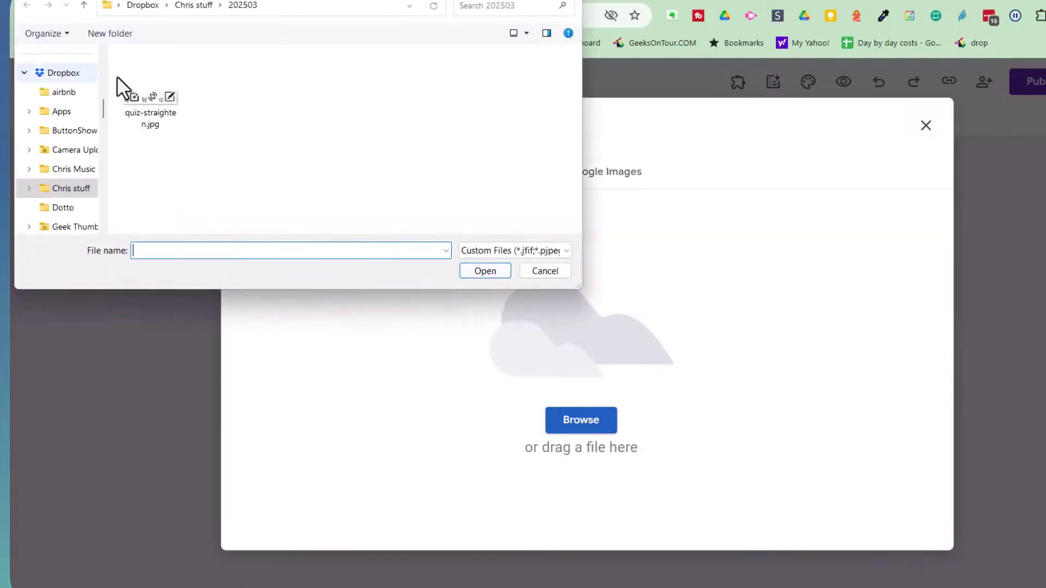
{"action": "left_click", "coordinate": [137, 101]}
{"action": "left_click", "coordinate": [483, 272]}
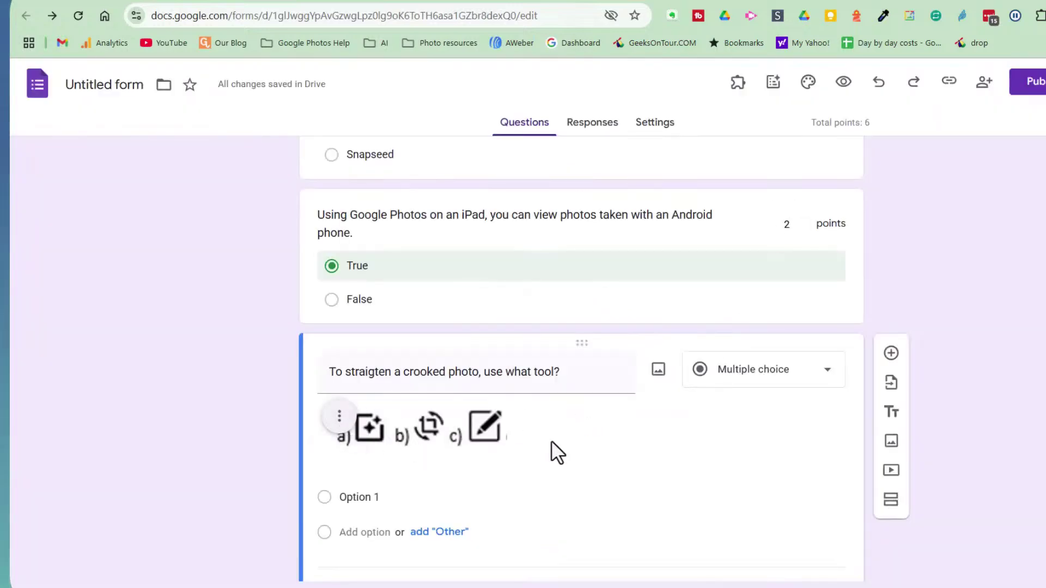
Step: Add the options "a - in the image above", "b - in the image above" and "c - in the image above", and mark b as correct
{"action": "left_click", "coordinate": [350, 497]}
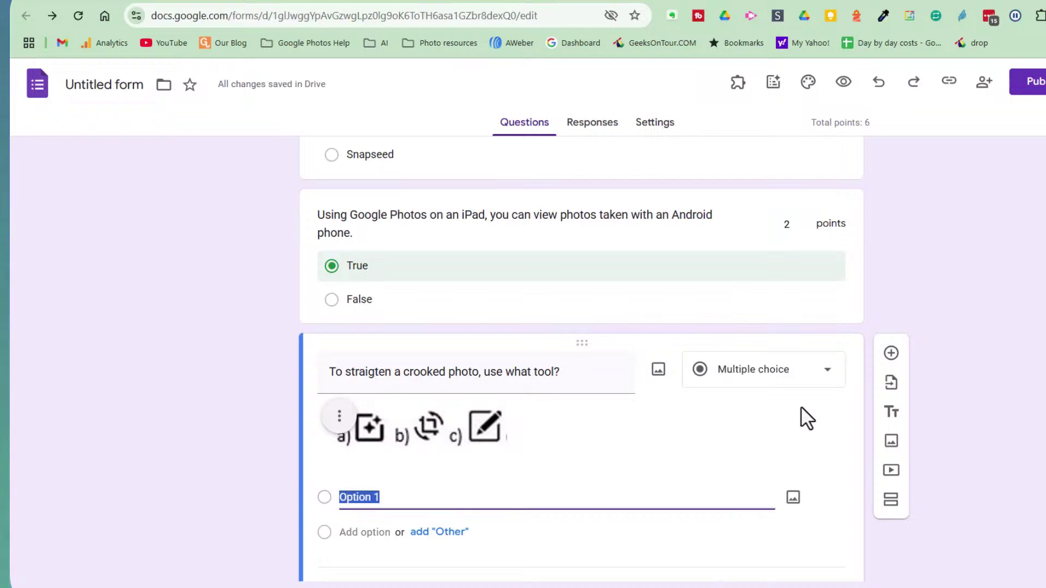
{"action": "type", "text": "a - in th"}
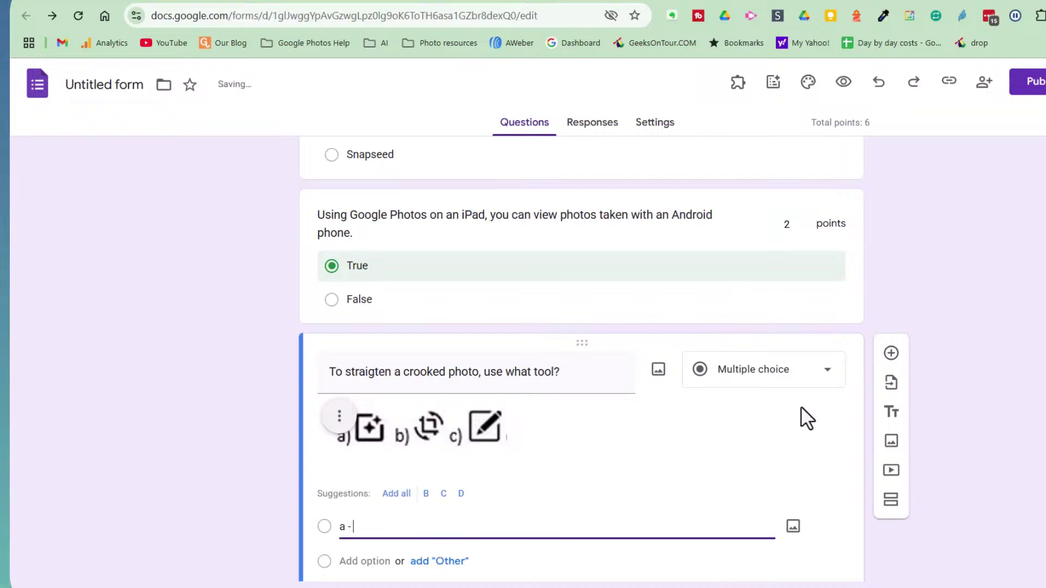
{"action": "type", "text": "e image above"}
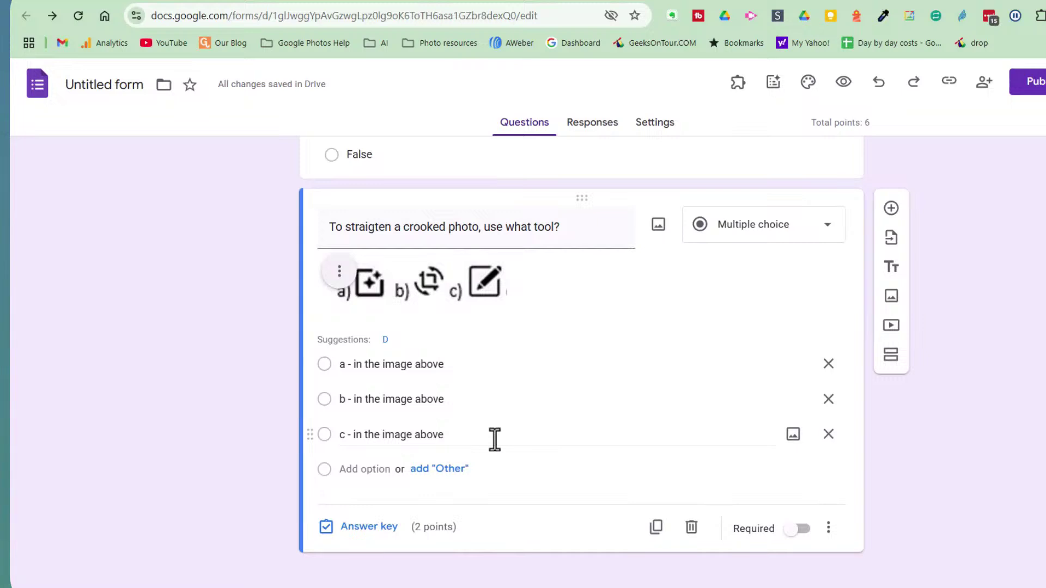
{"action": "left_click", "coordinate": [359, 529]}
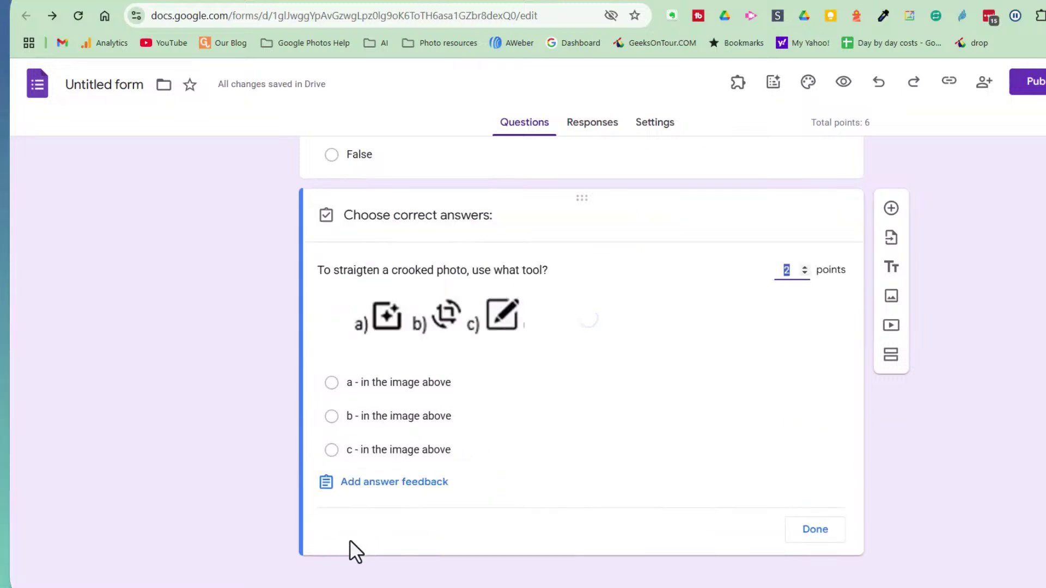
{"action": "left_click", "coordinate": [399, 427]}
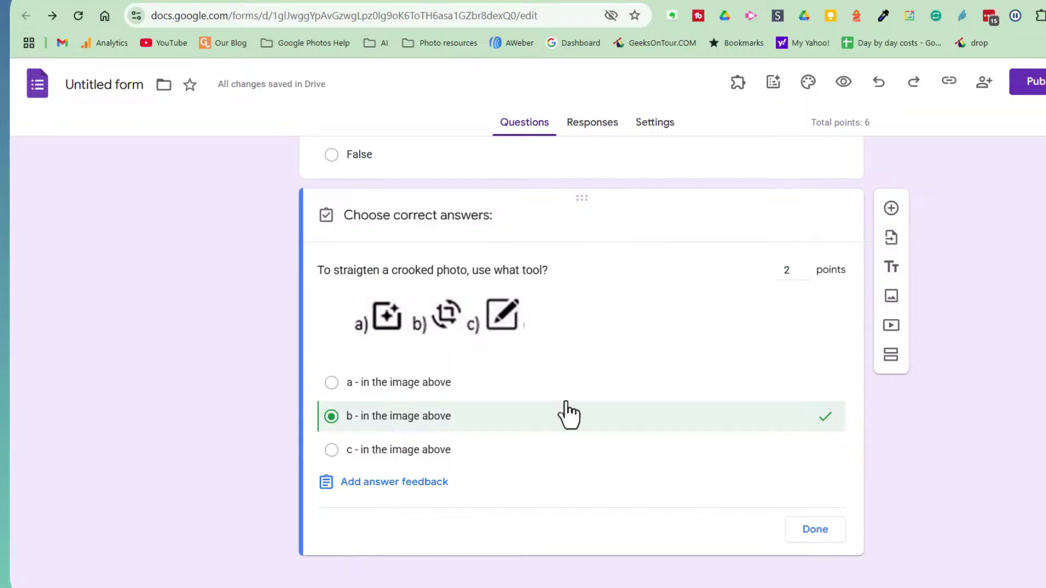
Step: Add feedback "No, the answer is B" for incorrect answers and "Yes! That is the crop and rotate tool. To straighten a photo you rotate it." for correct
{"action": "left_click", "coordinate": [386, 484]}
{"action": "type", "text": "No, the answer is B"}
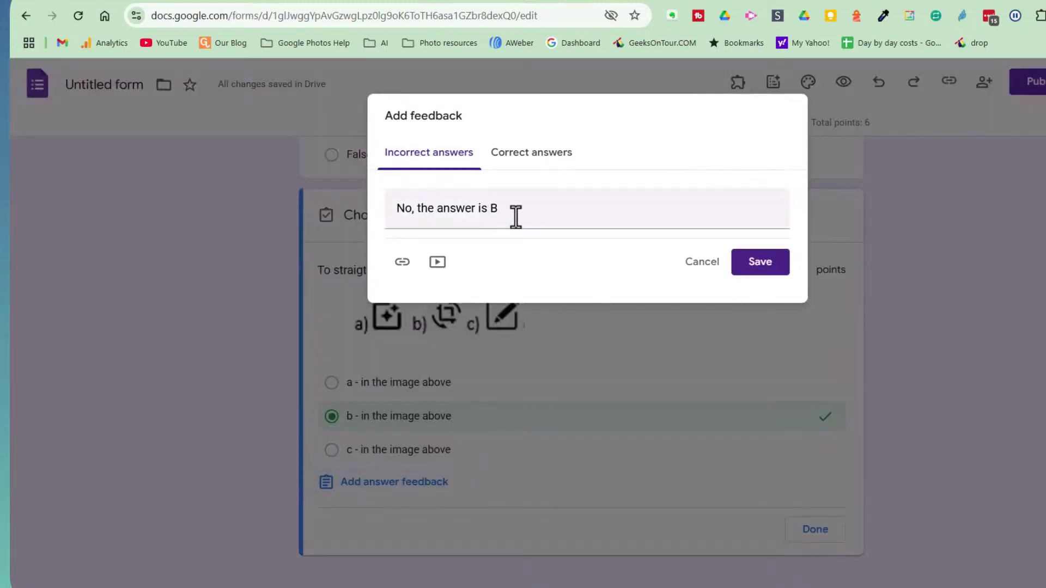
{"action": "left_click", "coordinate": [542, 156]}
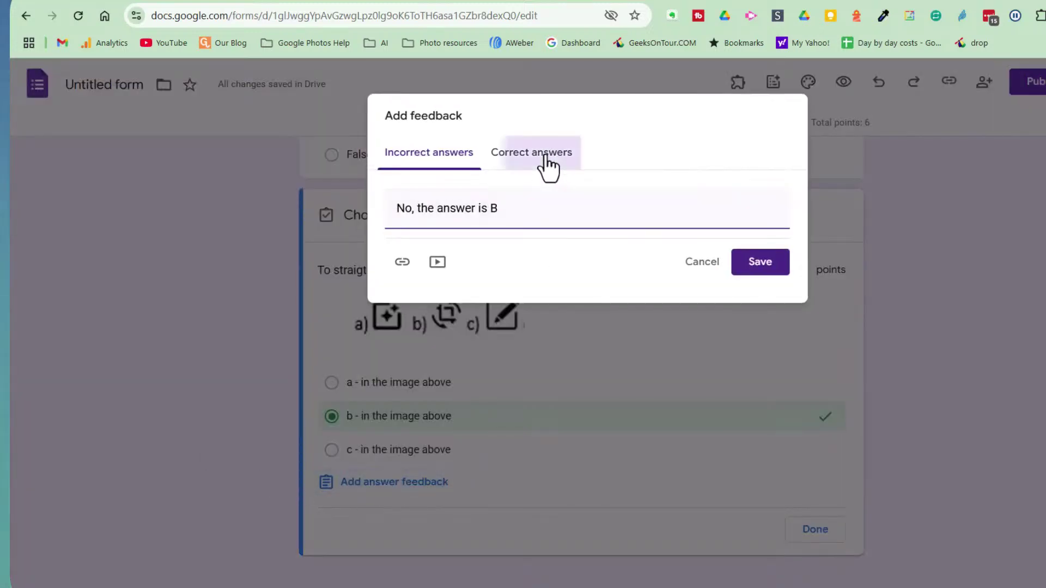
{"action": "type", "text": "Yes. That is the crop and rotate tool. To straighten a photo you rotate it."}
{"action": "left_click", "coordinate": [417, 209]}
{"action": "type", "text": "!"}
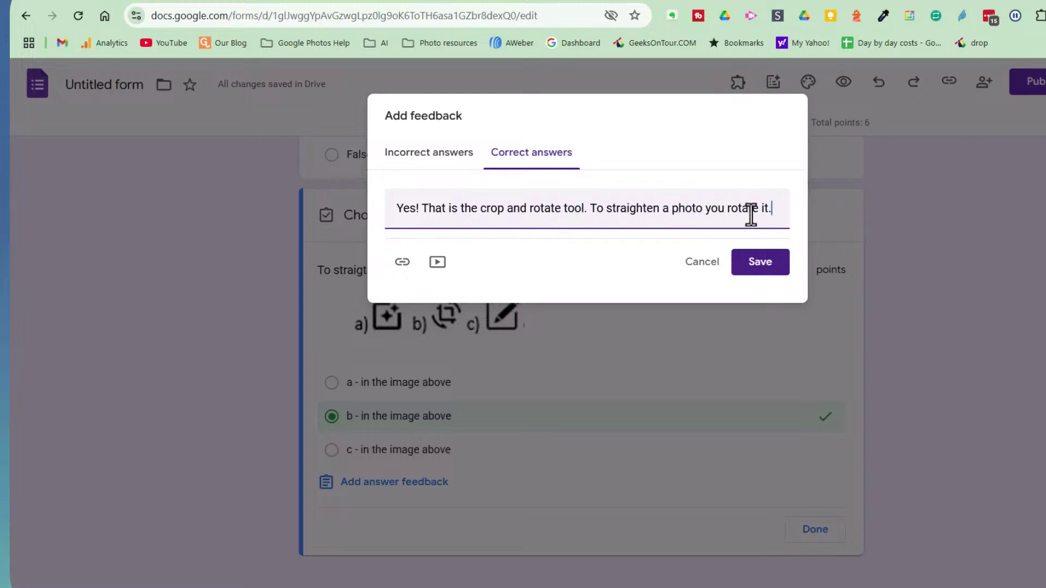
{"action": "type", "text": "."}
{"action": "left_click", "coordinate": [767, 267]}
Step: Publish the Google Photos quiz with responders set to anyone with the link
{"action": "scroll", "coordinate": [633, 348], "scroll_direction": "down", "scroll_amount": 3}
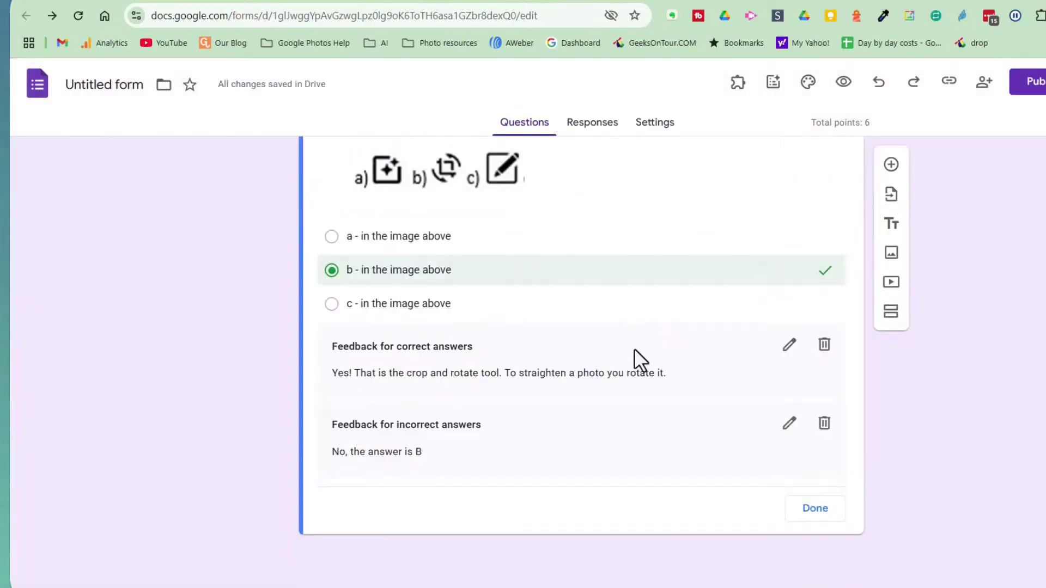
{"action": "scroll", "coordinate": [634, 348], "scroll_direction": "up", "scroll_amount": 11}
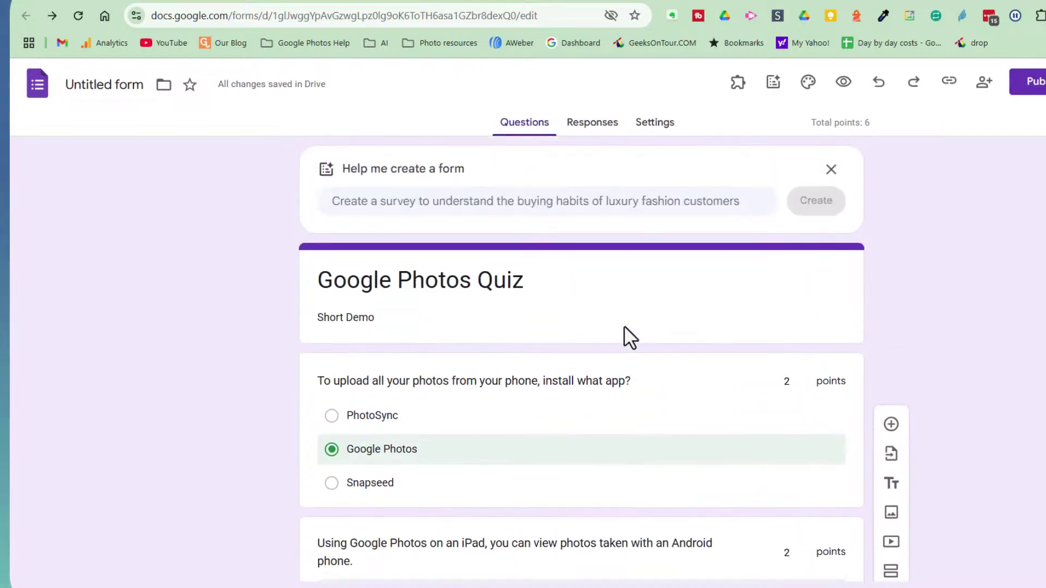
{"action": "scroll", "coordinate": [620, 324], "scroll_direction": "down", "scroll_amount": 10}
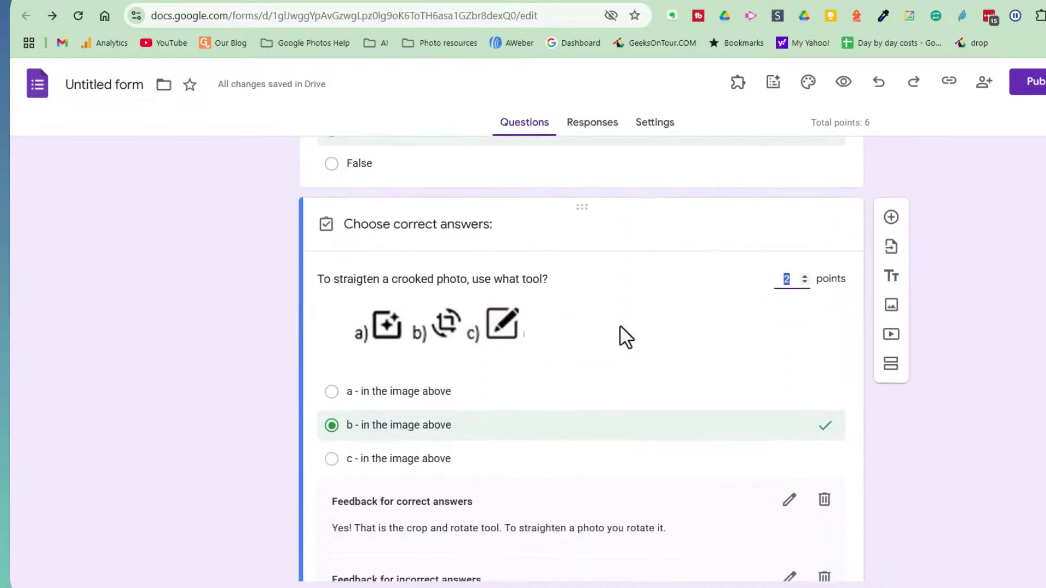
{"action": "scroll", "coordinate": [619, 324], "scroll_direction": "down", "scroll_amount": 3}
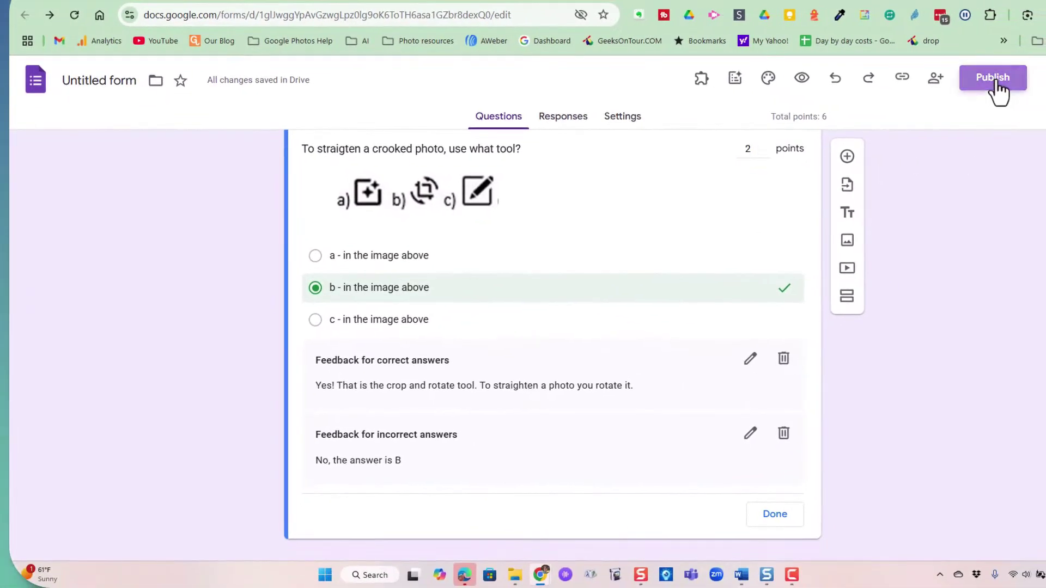
{"action": "left_click", "coordinate": [995, 80]}
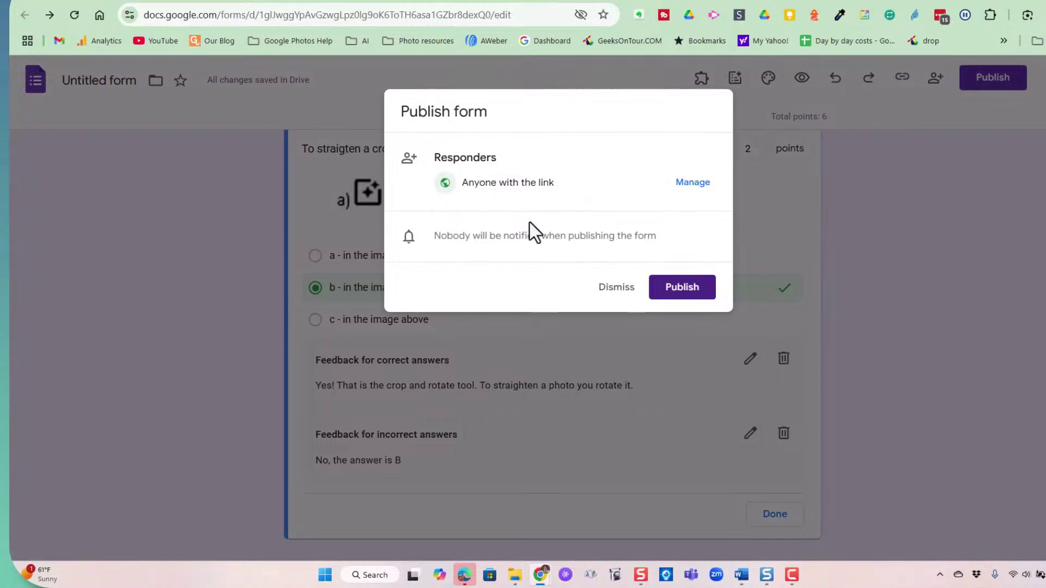
{"action": "left_click", "coordinate": [694, 297]}
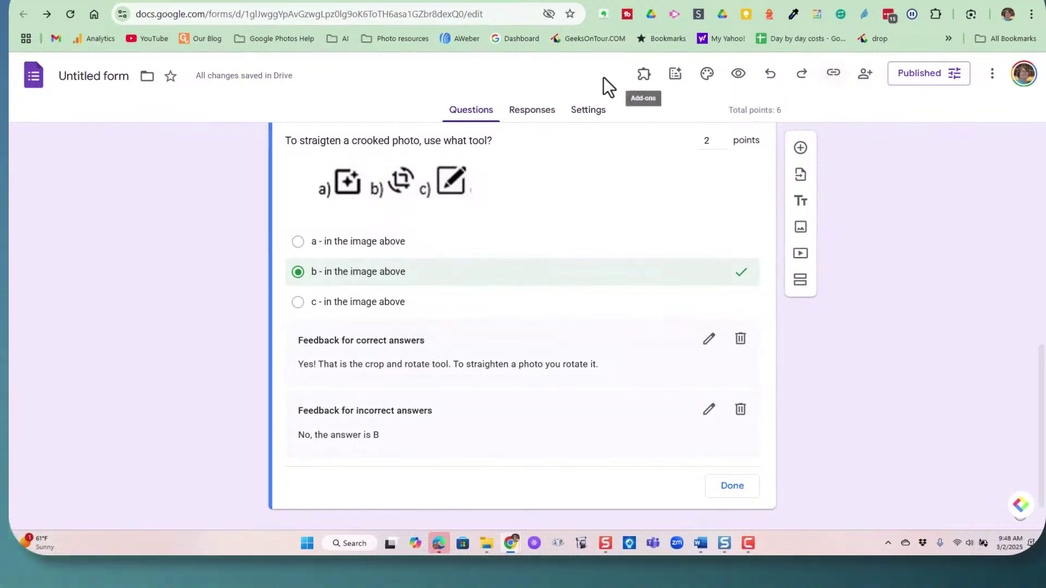
Step: Shorten the quiz's responder link and copy it
{"action": "left_click", "coordinate": [832, 75]}
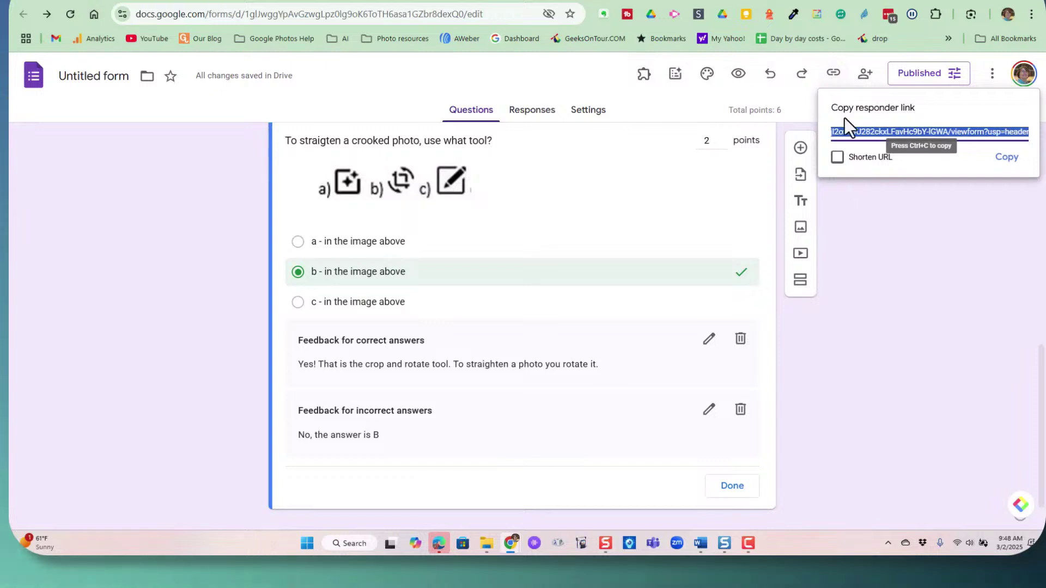
{"action": "left_click", "coordinate": [838, 159]}
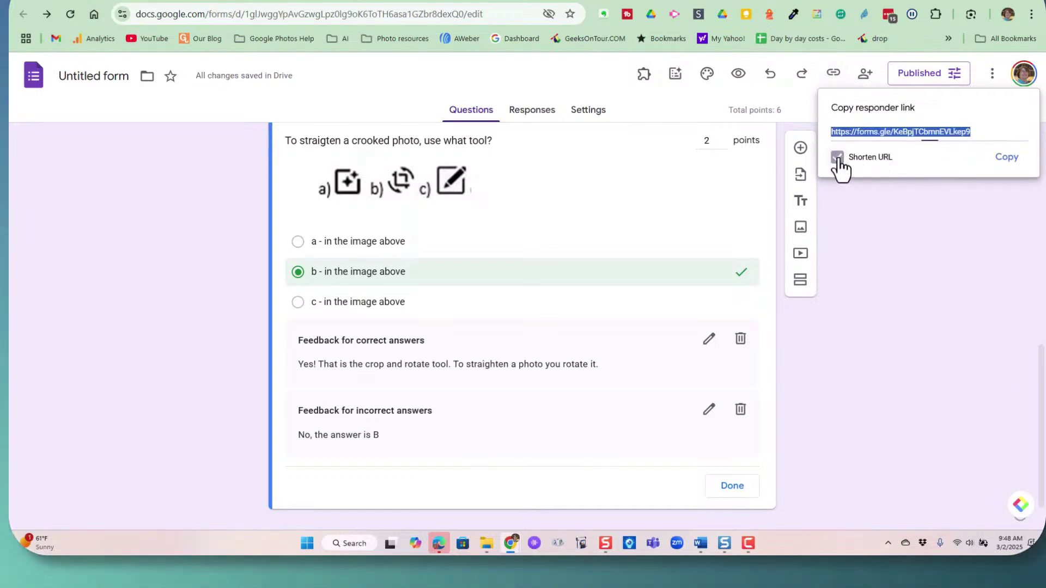
{"action": "left_click", "coordinate": [1003, 159]}
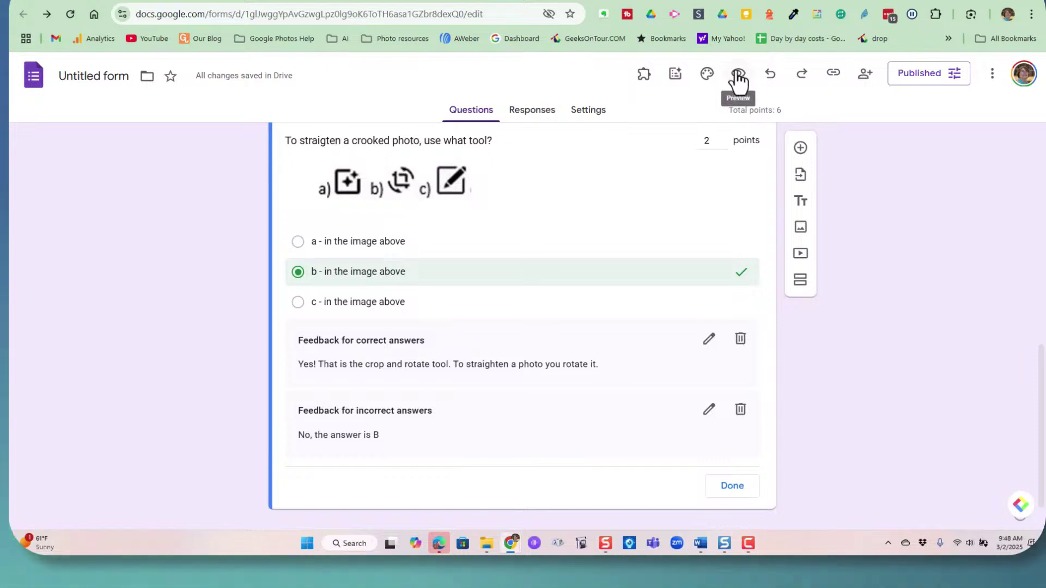
Step: Open the quiz from the copied responder link in a new Incognito window
{"action": "left_click", "coordinate": [1031, 15]}
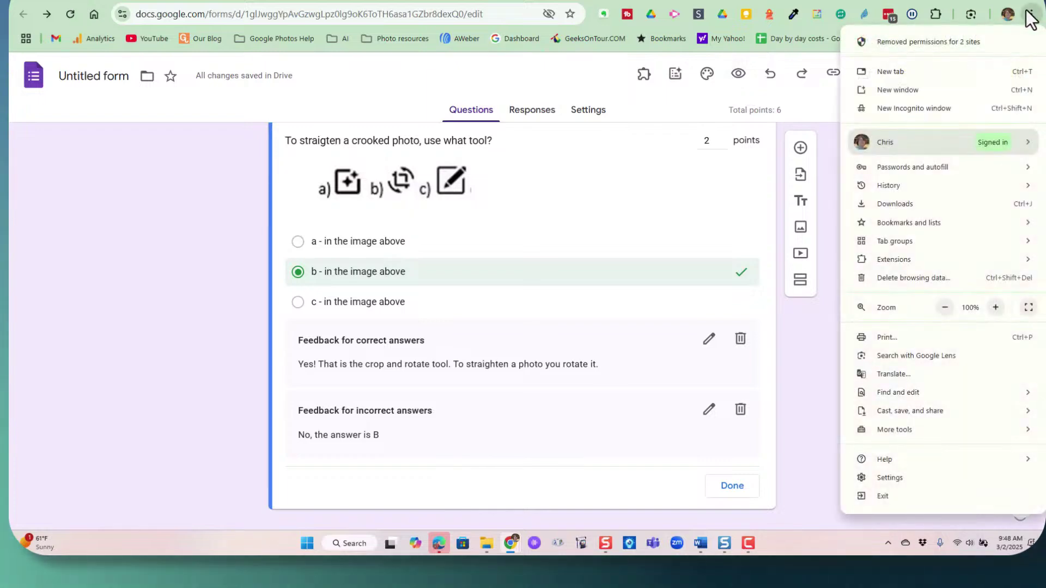
{"action": "left_click", "coordinate": [919, 108]}
{"action": "right_click", "coordinate": [357, 15]}
{"action": "left_click", "coordinate": [418, 143]}
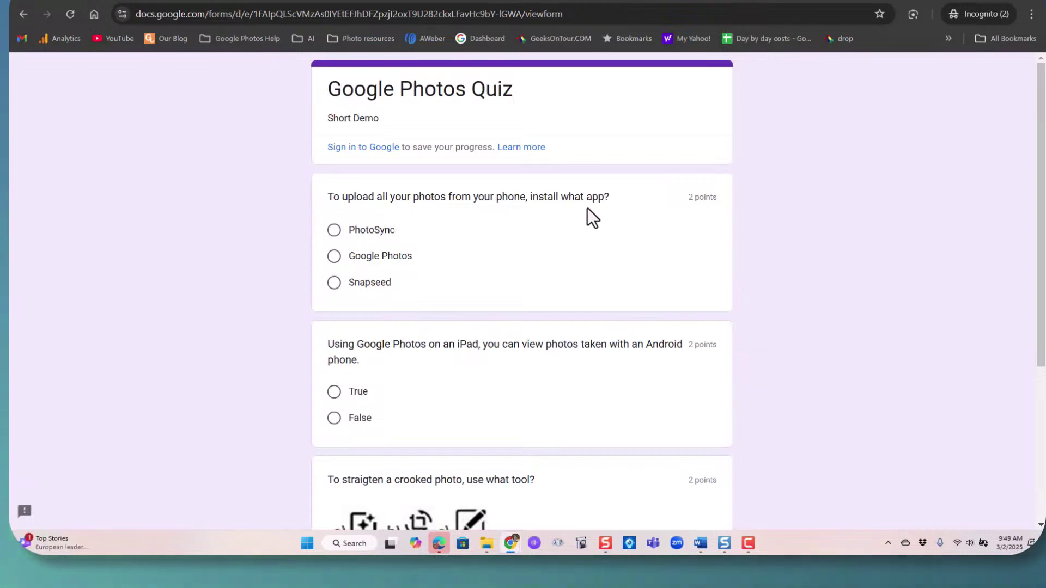
Step: Answer the photo upload question with Google Photos and the iPad question with False
{"action": "left_click", "coordinate": [334, 257]}
{"action": "scroll", "coordinate": [563, 262], "scroll_direction": "down", "scroll_amount": 3}
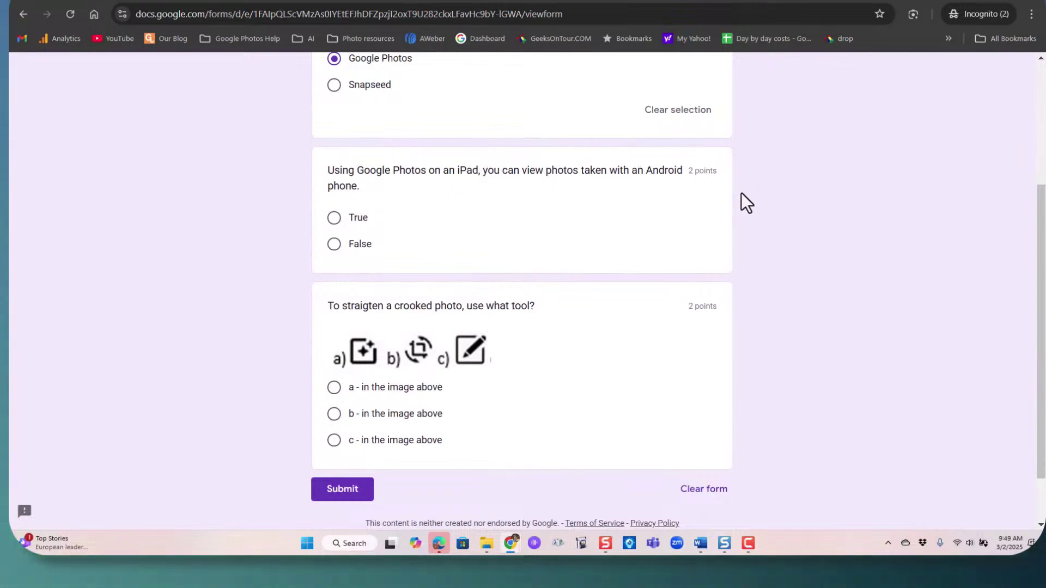
{"action": "left_click", "coordinate": [334, 244]}
{"action": "scroll", "coordinate": [777, 237], "scroll_direction": "down", "scroll_amount": 2}
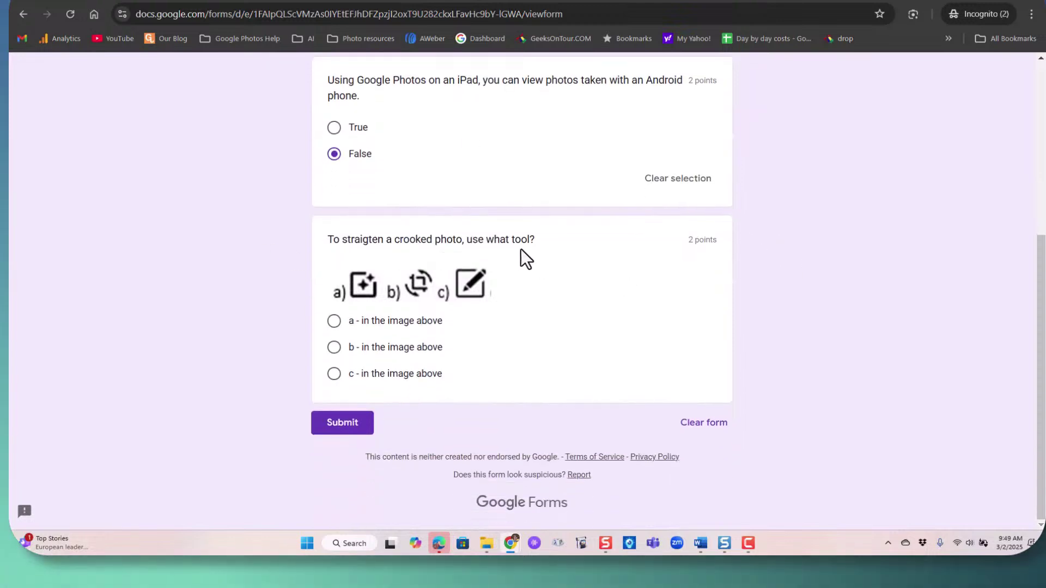
Step: Submit the quiz with option b for the crooked photo question, and review the score and feedback for each question
{"action": "left_click", "coordinate": [334, 348]}
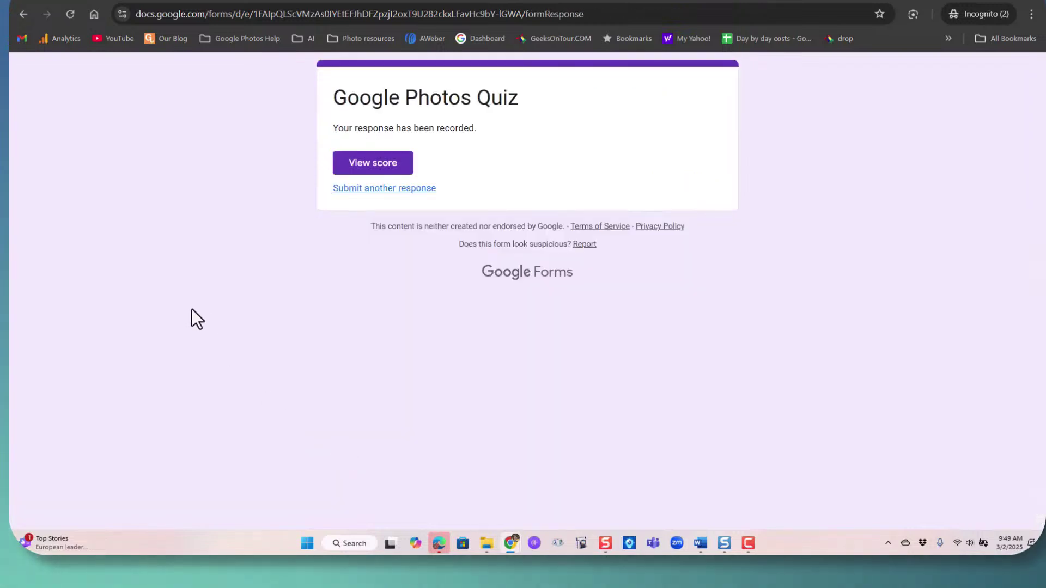
{"action": "left_click", "coordinate": [373, 164]}
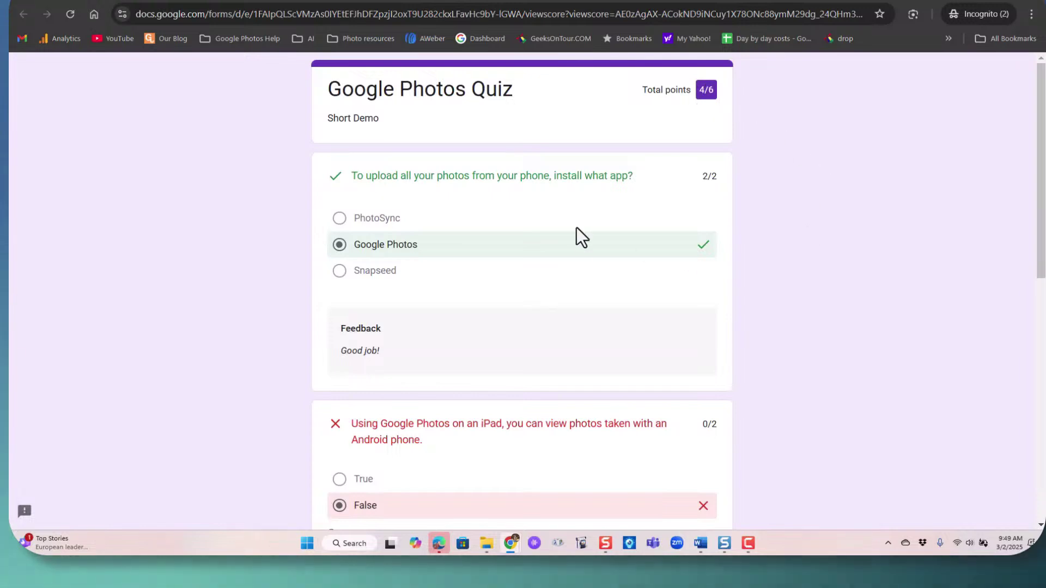
{"action": "scroll", "coordinate": [592, 273], "scroll_direction": "down", "scroll_amount": 2}
{"action": "scroll", "coordinate": [592, 273], "scroll_direction": "down", "scroll_amount": 3}
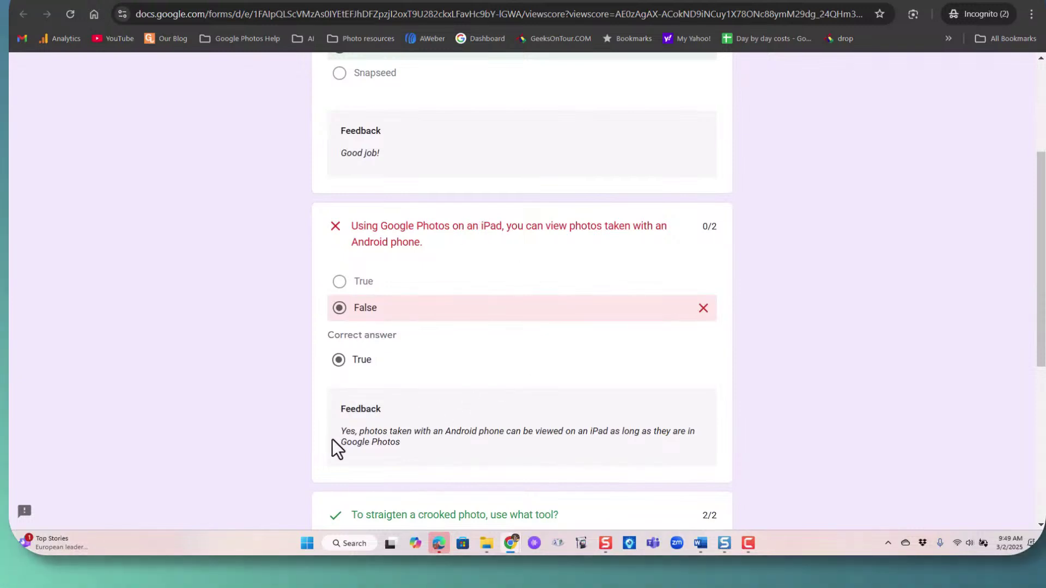
{"action": "scroll", "coordinate": [812, 368], "scroll_direction": "down", "scroll_amount": 5}
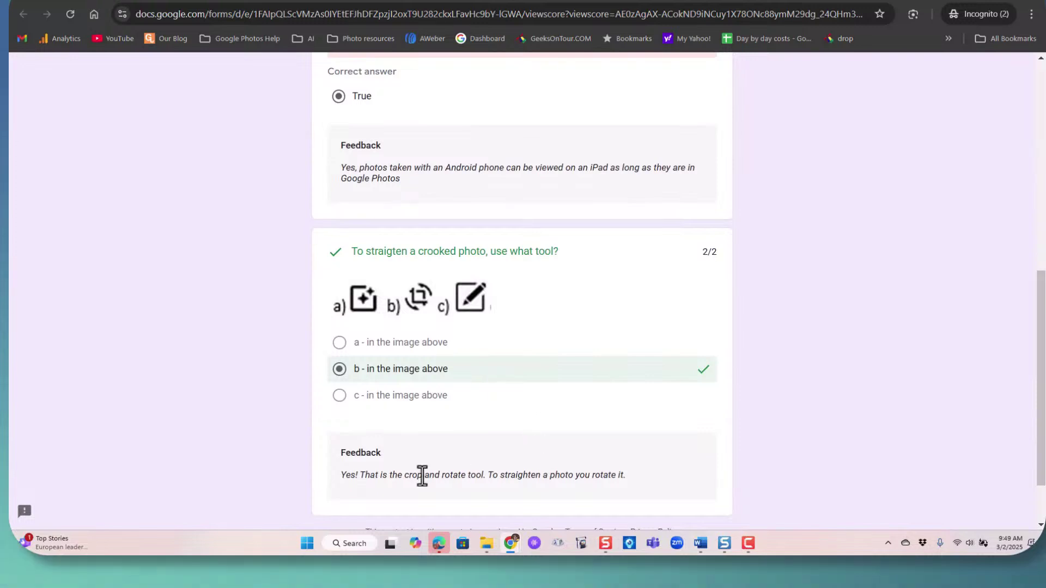
{"action": "scroll", "coordinate": [787, 390], "scroll_direction": "down", "scroll_amount": 2}
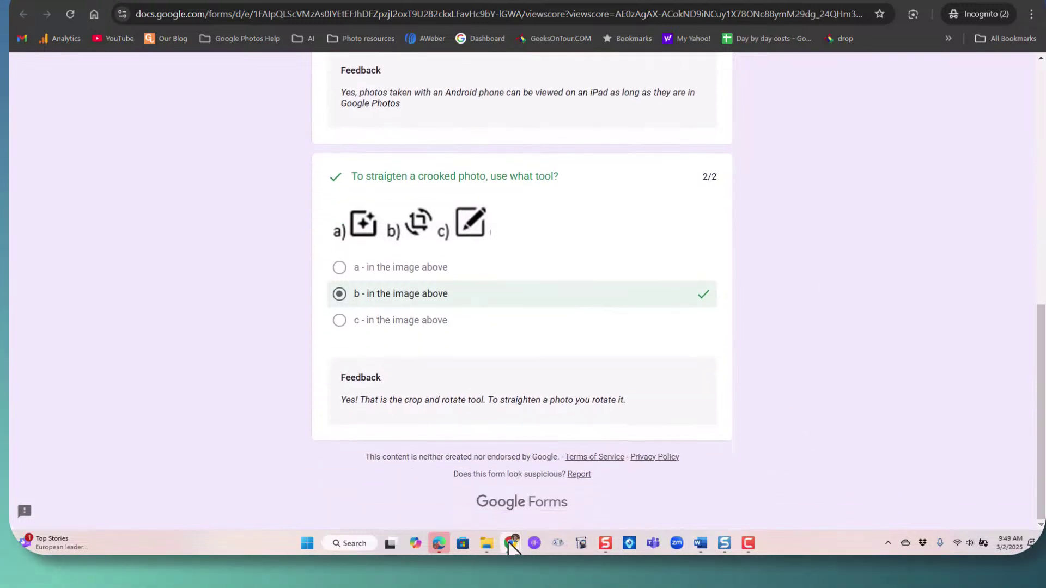
Step: Return to the quiz's editing window and examine the summary of responses, including the points distribution and per-question charts
{"action": "mouse_move", "coordinate": [510, 544]}
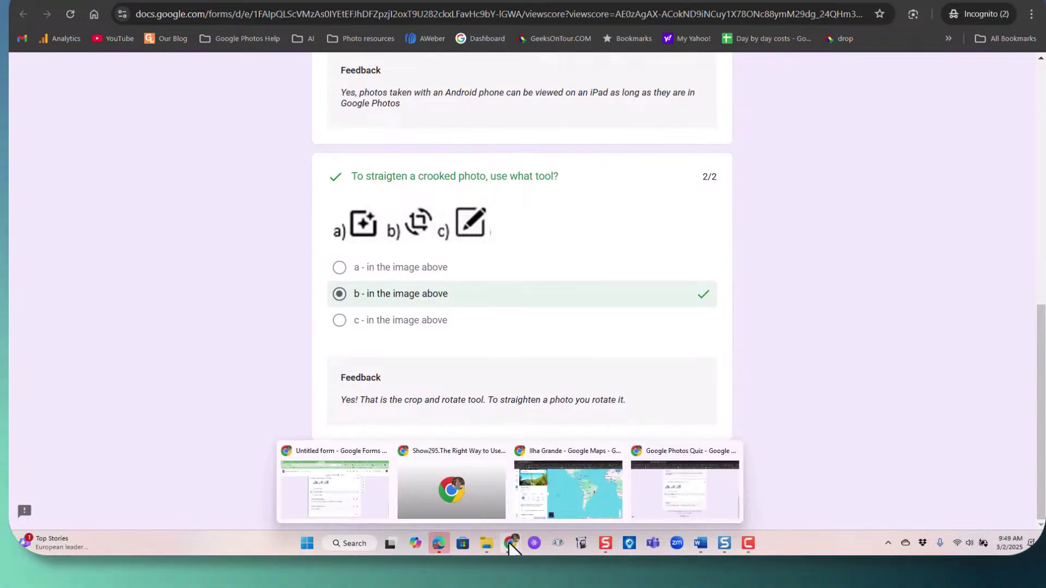
{"action": "left_click", "coordinate": [343, 514]}
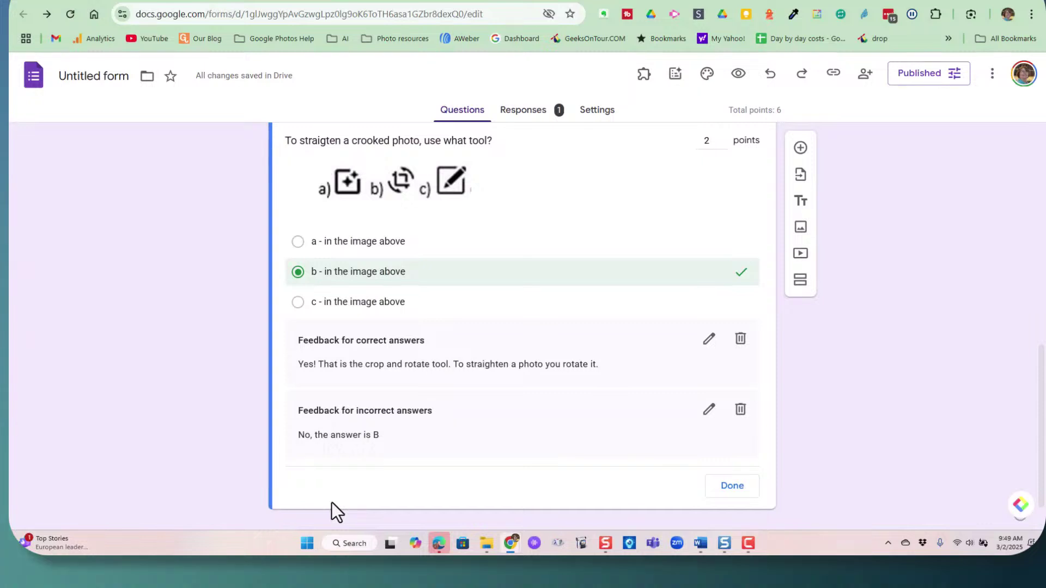
{"action": "scroll", "coordinate": [659, 331], "scroll_direction": "up", "scroll_amount": 15}
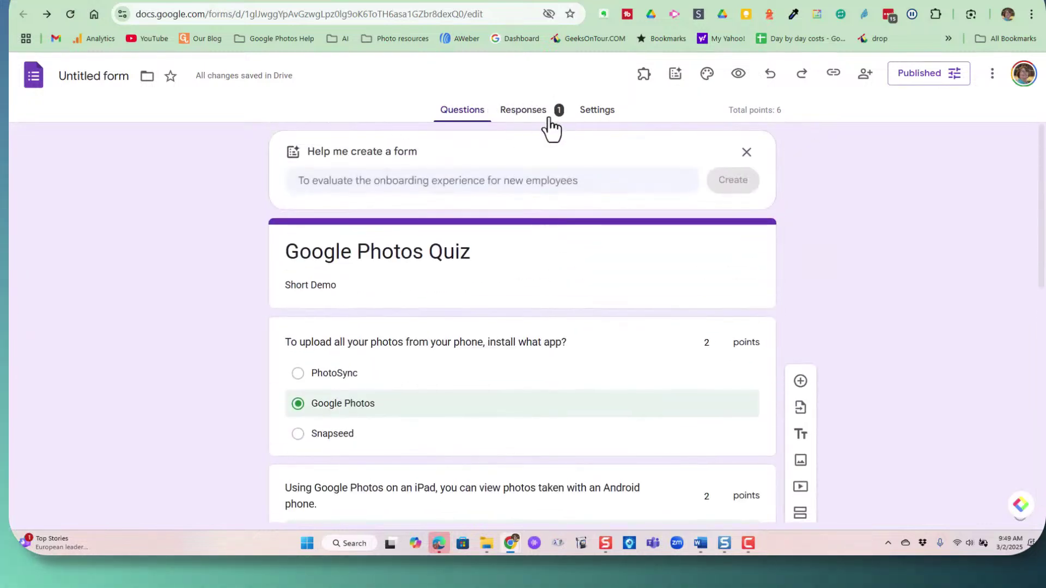
{"action": "left_click", "coordinate": [524, 112]}
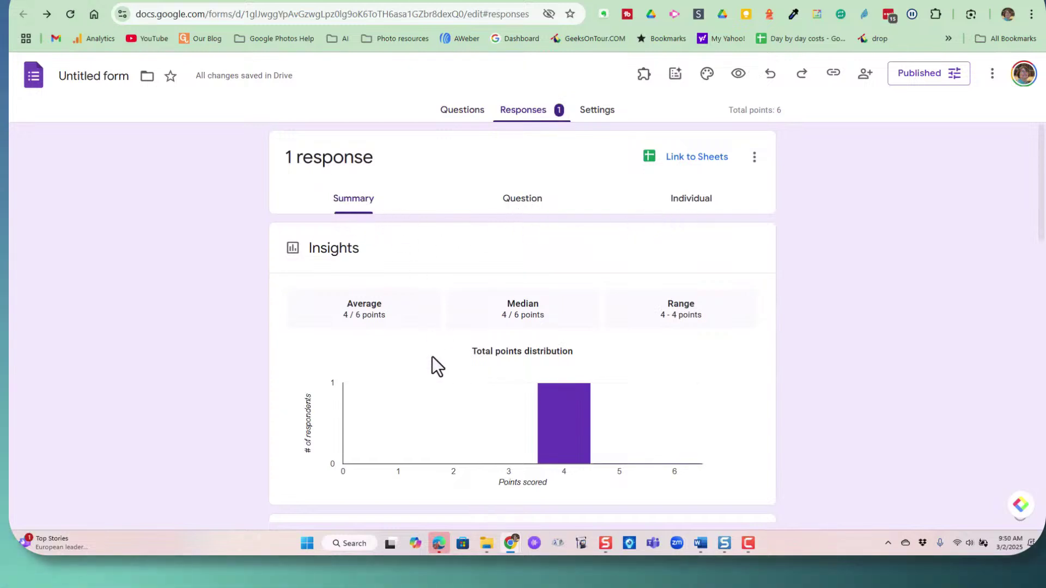
{"action": "scroll", "coordinate": [423, 443], "scroll_direction": "down", "scroll_amount": 10}
{"action": "scroll", "coordinate": [422, 442], "scroll_direction": "down", "scroll_amount": 3}
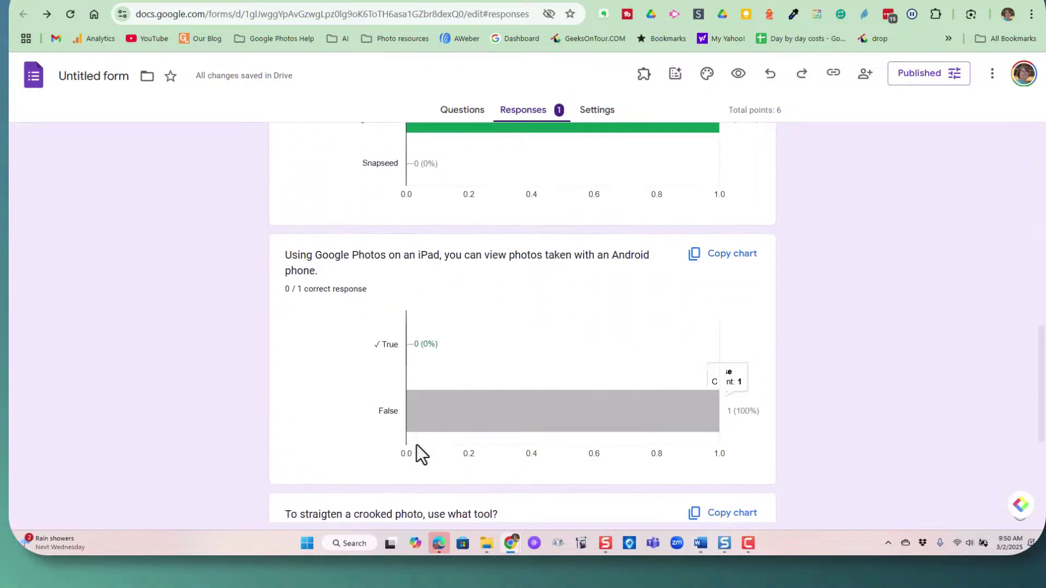
{"action": "scroll", "coordinate": [384, 429], "scroll_direction": "up", "scroll_amount": 13}
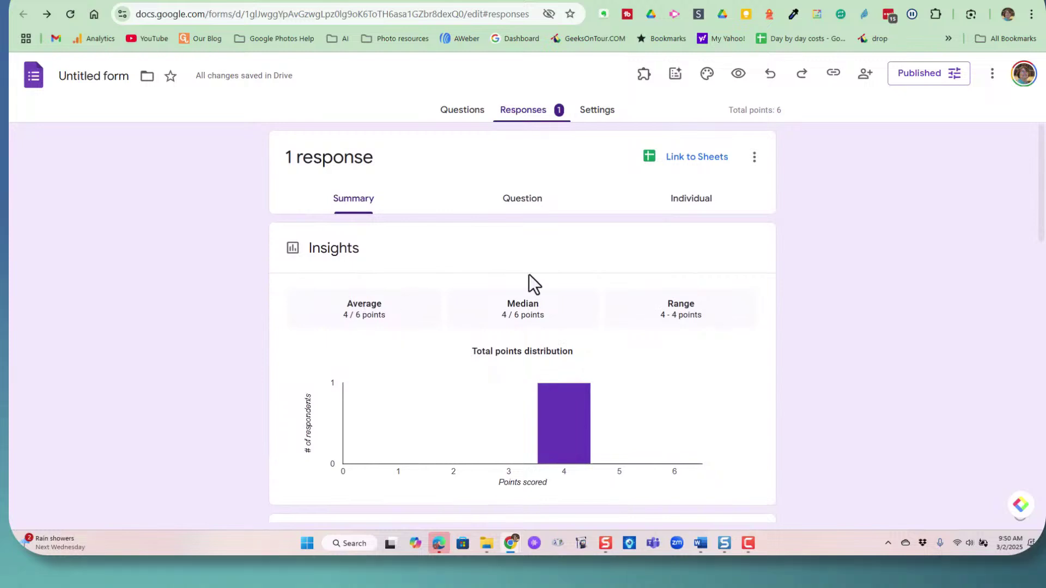
Step: Examine the quiz responses by question and by individual respondent, including the marked answers and feedback
{"action": "left_click", "coordinate": [523, 204]}
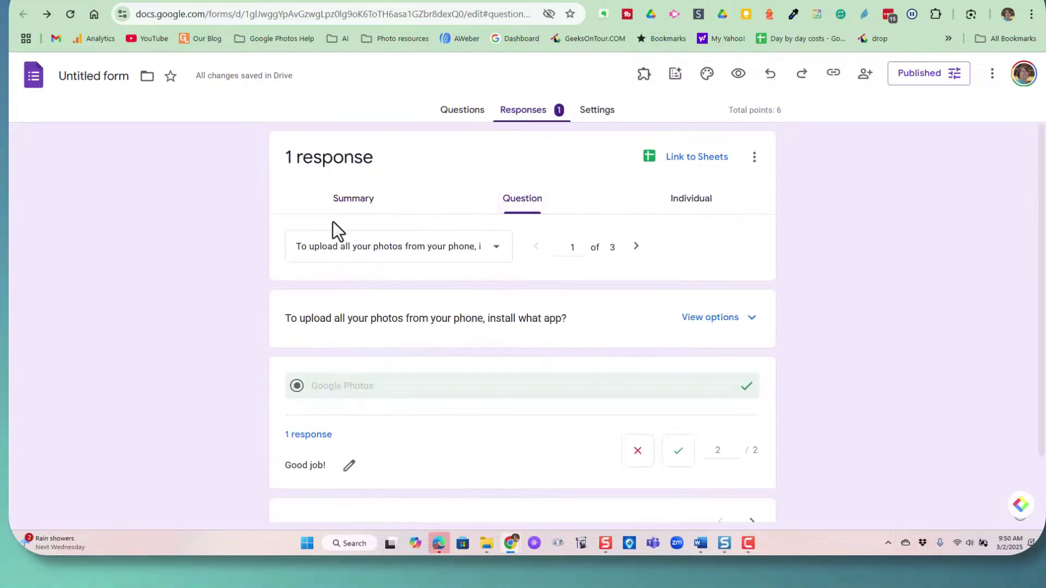
{"action": "scroll", "coordinate": [378, 375], "scroll_direction": "down", "scroll_amount": 2}
{"action": "scroll", "coordinate": [377, 384], "scroll_direction": "up", "scroll_amount": 2}
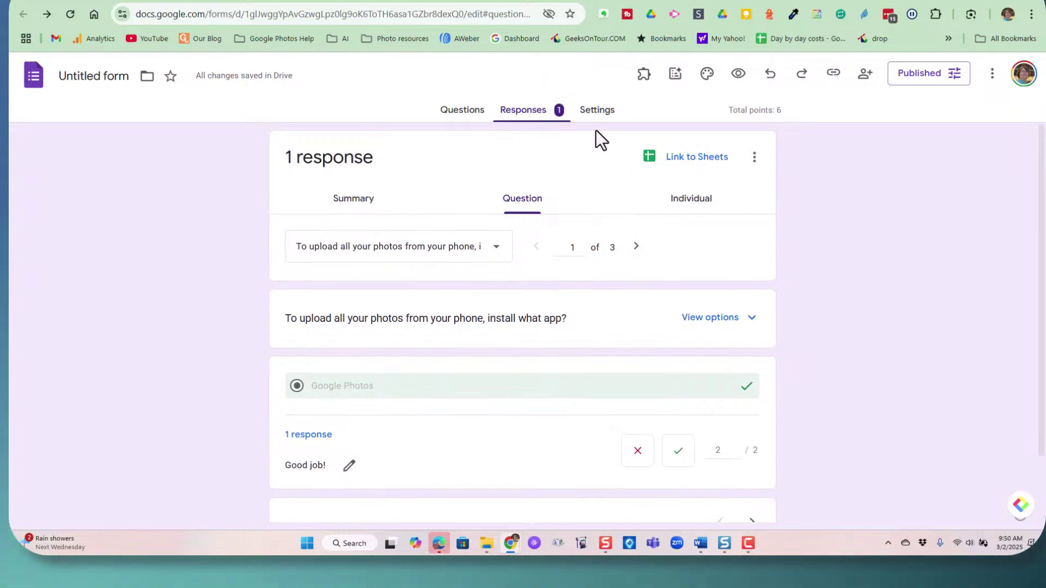
{"action": "left_click", "coordinate": [687, 201]}
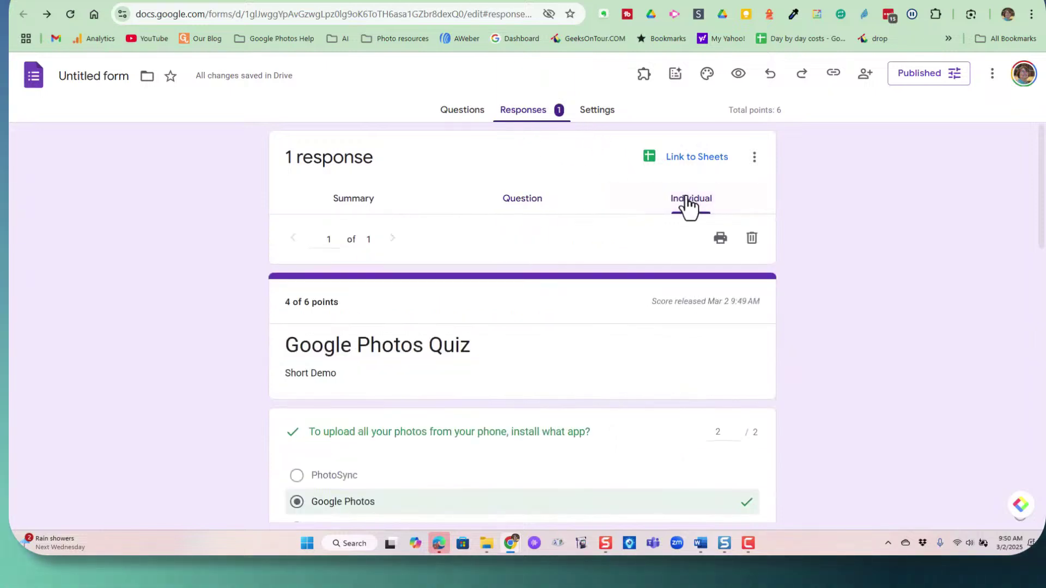
{"action": "scroll", "coordinate": [528, 302], "scroll_direction": "down", "scroll_amount": 3}
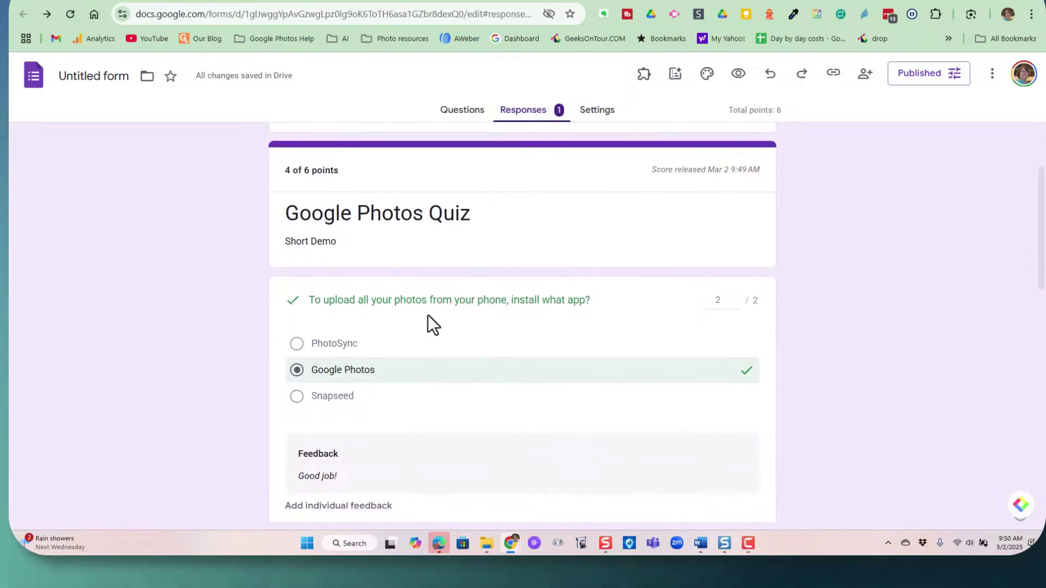
{"action": "scroll", "coordinate": [426, 335], "scroll_direction": "down", "scroll_amount": 6}
{"action": "scroll", "coordinate": [422, 334], "scroll_direction": "down", "scroll_amount": 6}
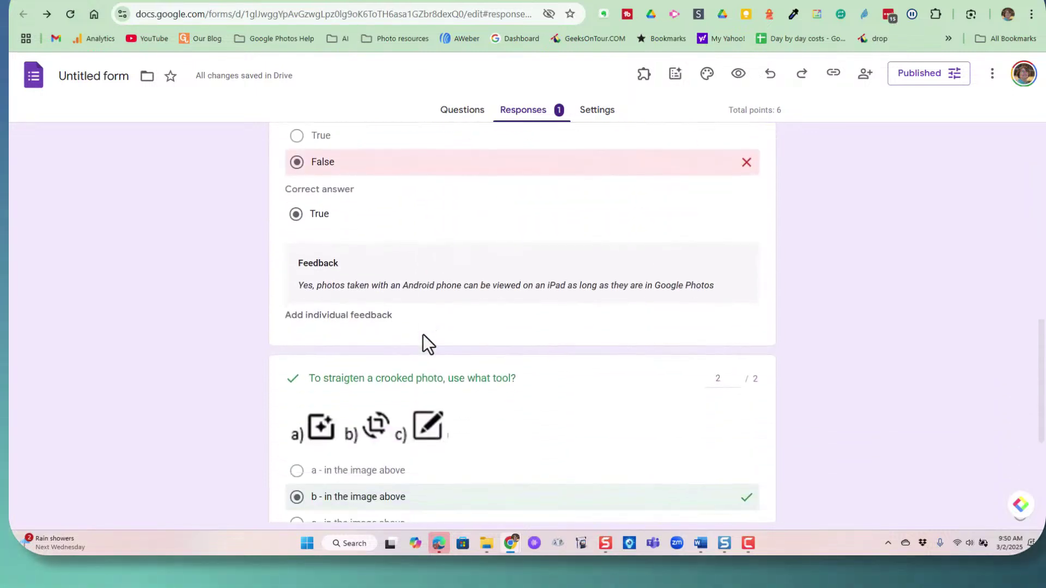
{"action": "scroll", "coordinate": [423, 335], "scroll_direction": "up", "scroll_amount": 10}
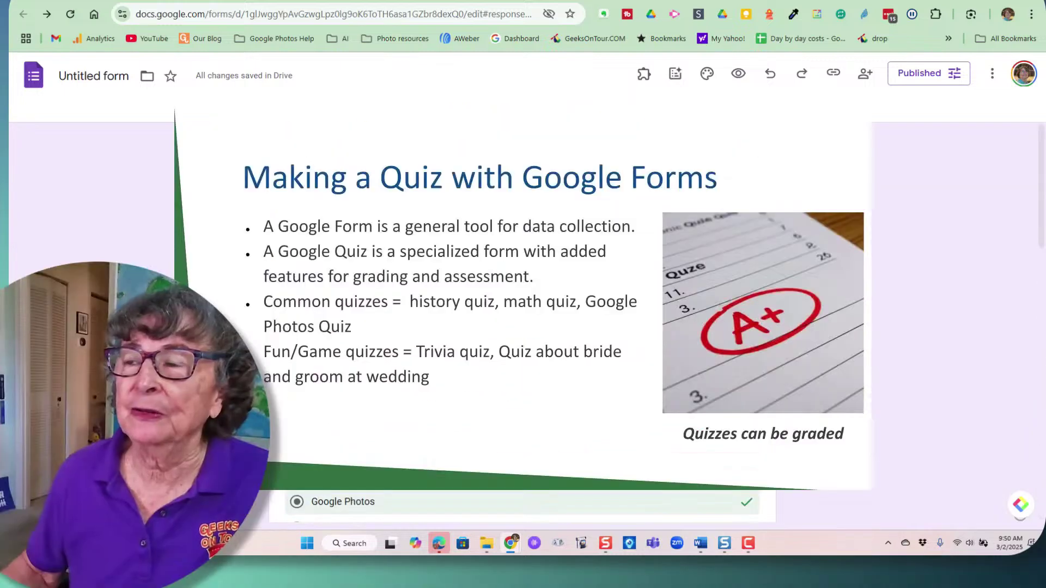
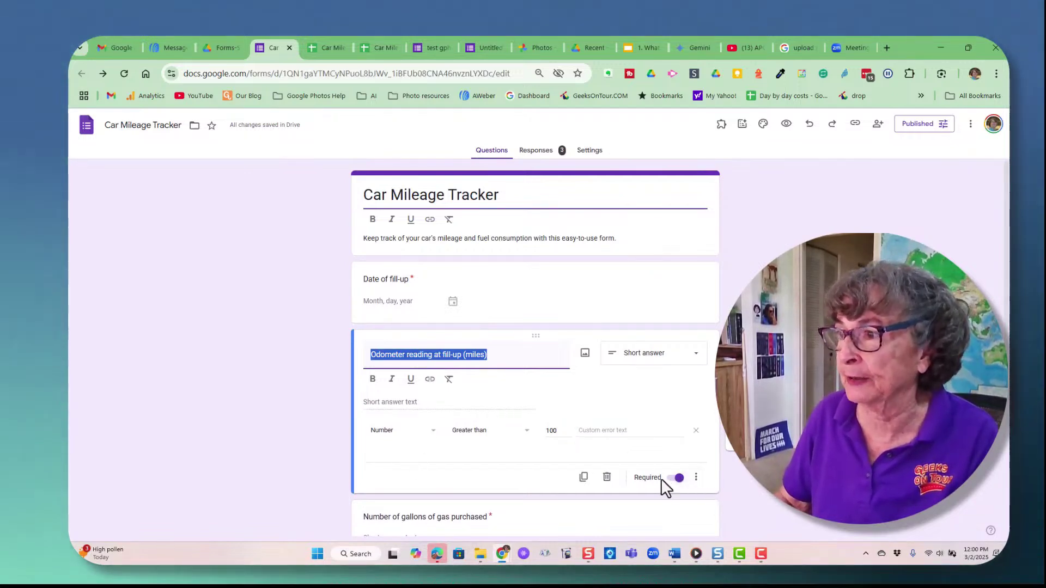
Step: Remove the odometer question's response validation and add it again, requiring a number greater than 100
{"action": "left_click", "coordinate": [694, 479]}
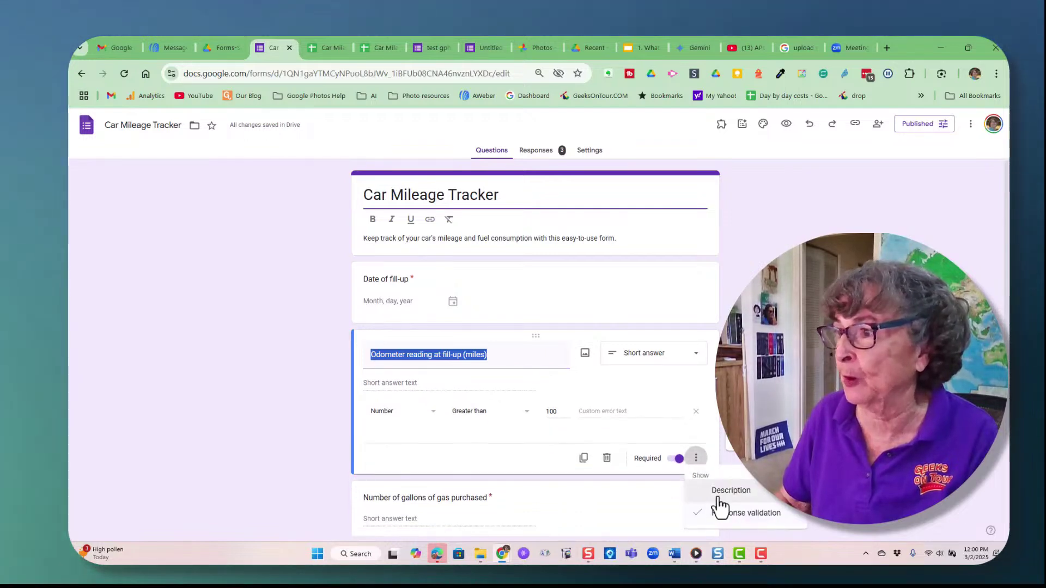
{"action": "left_click", "coordinate": [727, 515]}
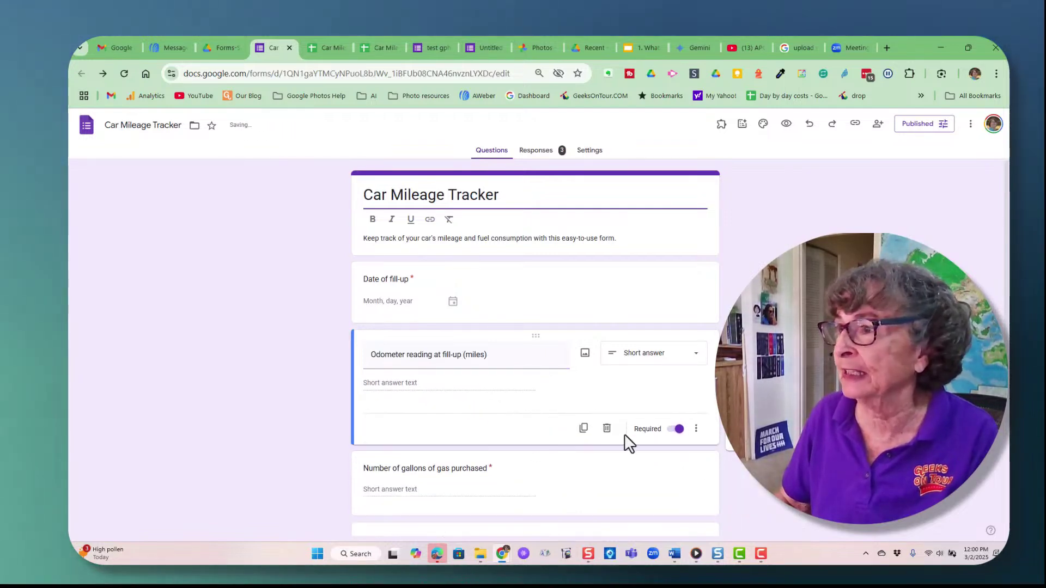
{"action": "left_click", "coordinate": [723, 493]}
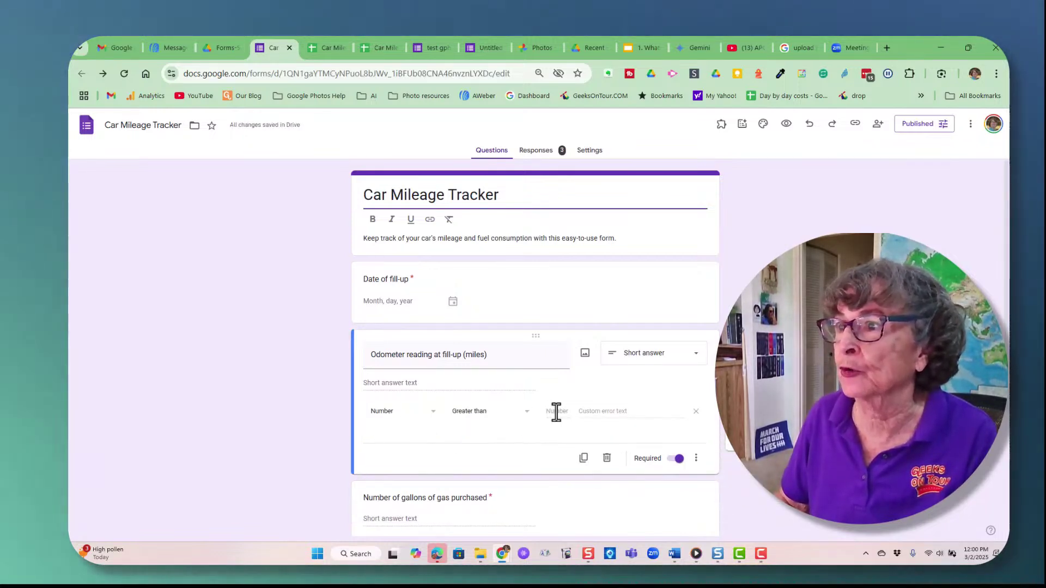
{"action": "left_click", "coordinate": [554, 412]}
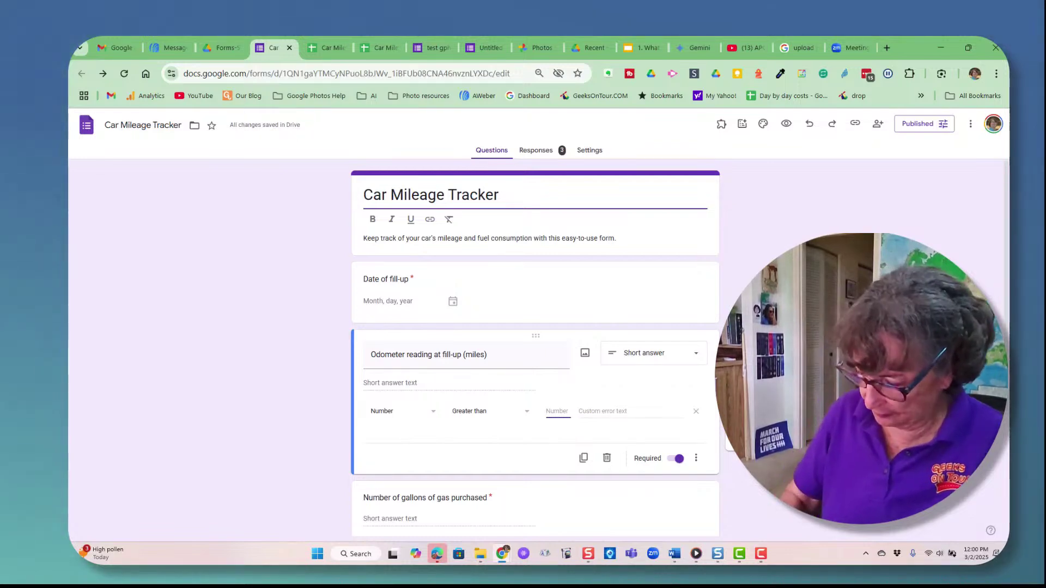
{"action": "type", "text": "100"}
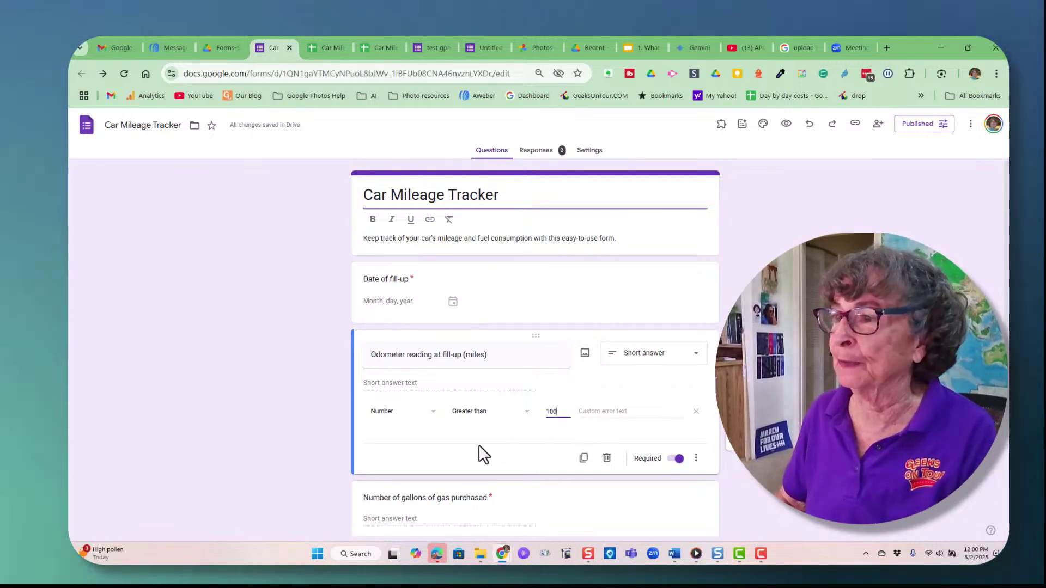
Step: Look over the remaining Car Mileage Tracker questions and view the form's responses in the linked Google Sheets spreadsheet
{"action": "scroll", "coordinate": [476, 439], "scroll_direction": "down", "scroll_amount": 3}
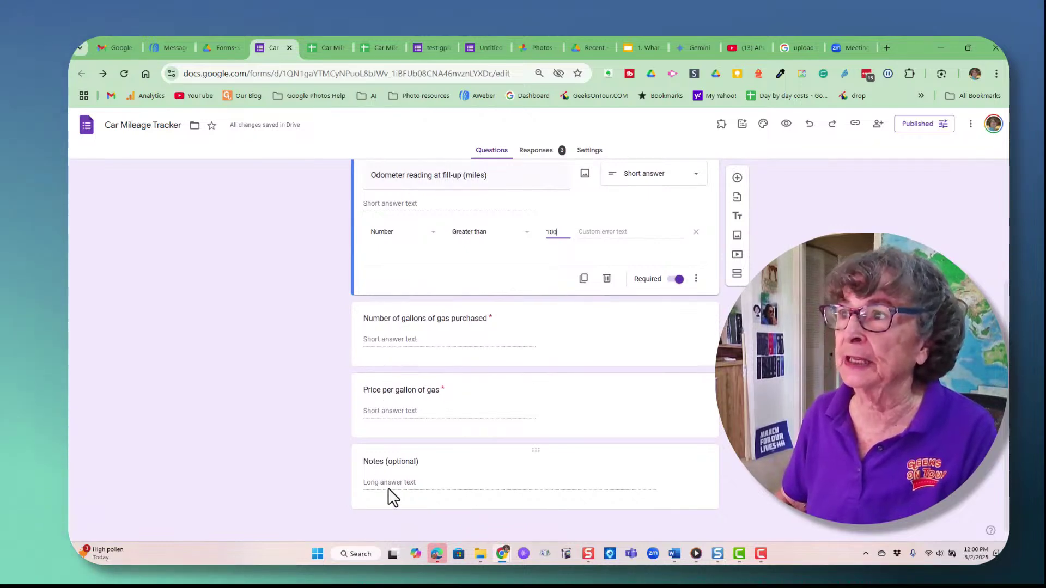
{"action": "scroll", "coordinate": [444, 444], "scroll_direction": "up", "scroll_amount": 3}
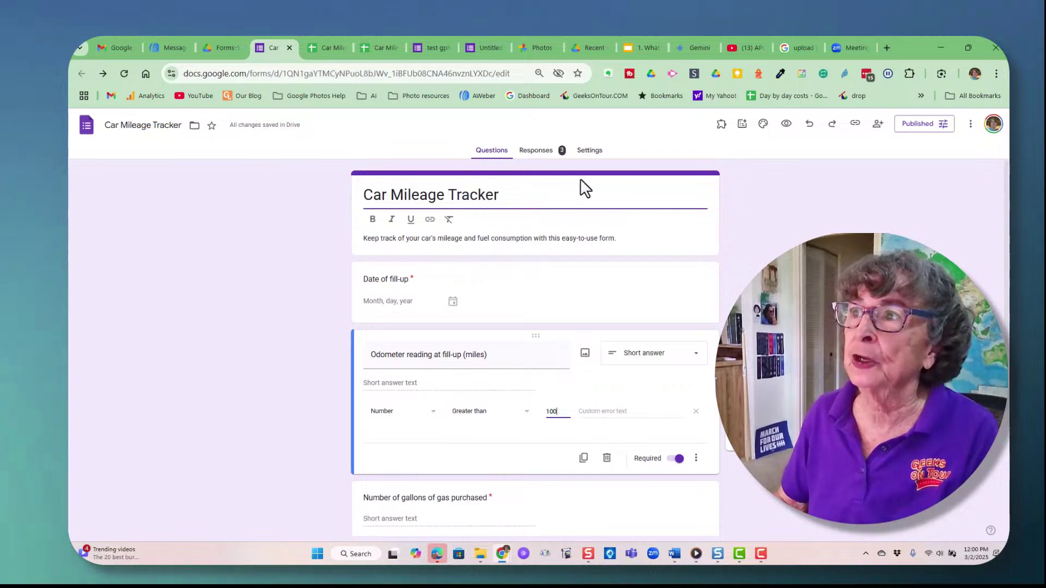
{"action": "left_click", "coordinate": [537, 154]}
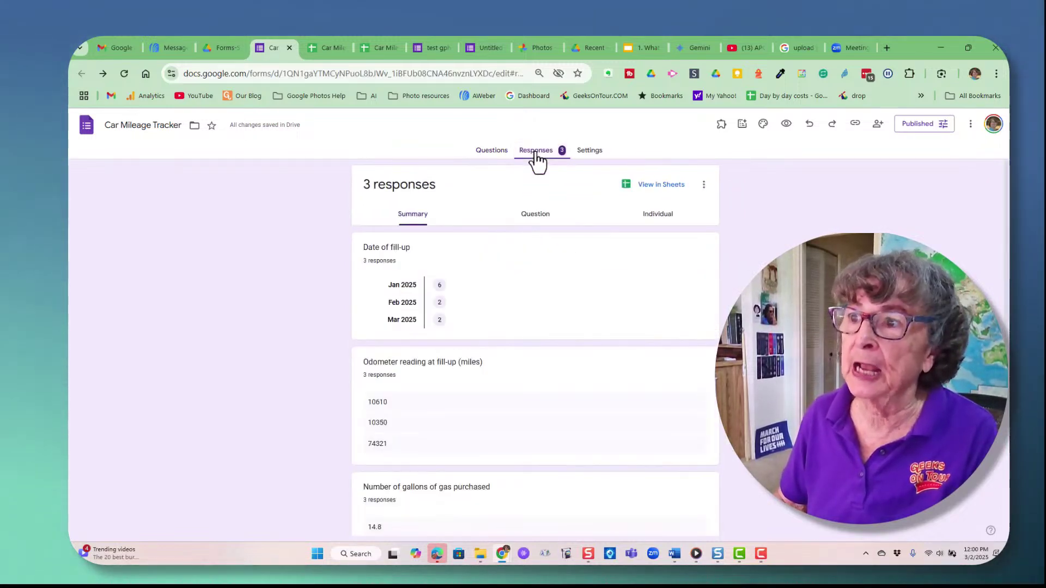
{"action": "left_click", "coordinate": [656, 187]}
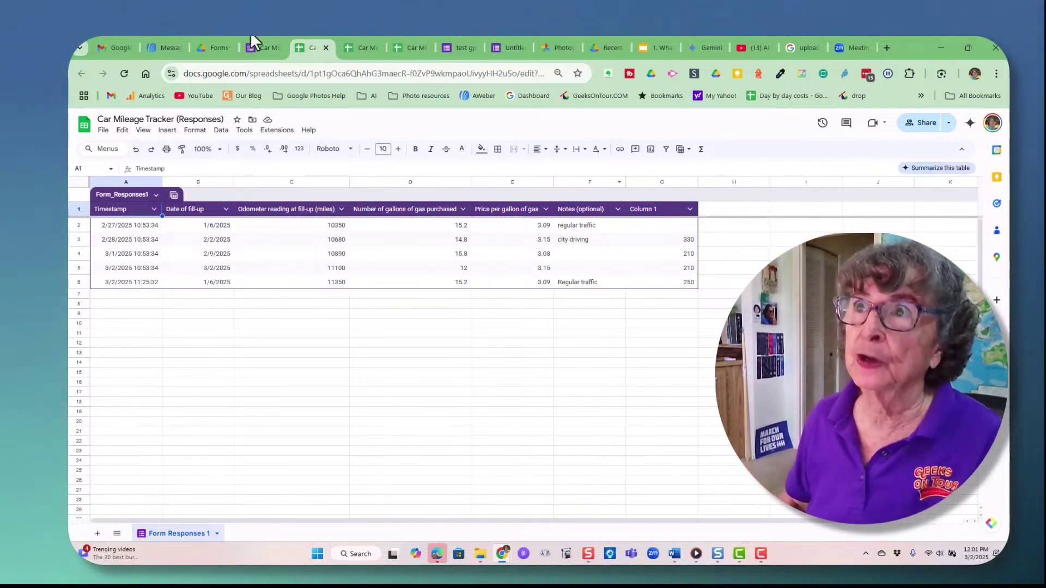
Step: Return to the Car Mileage Tracker form's questions and copy its shortened responder link
{"action": "left_click", "coordinate": [266, 45]}
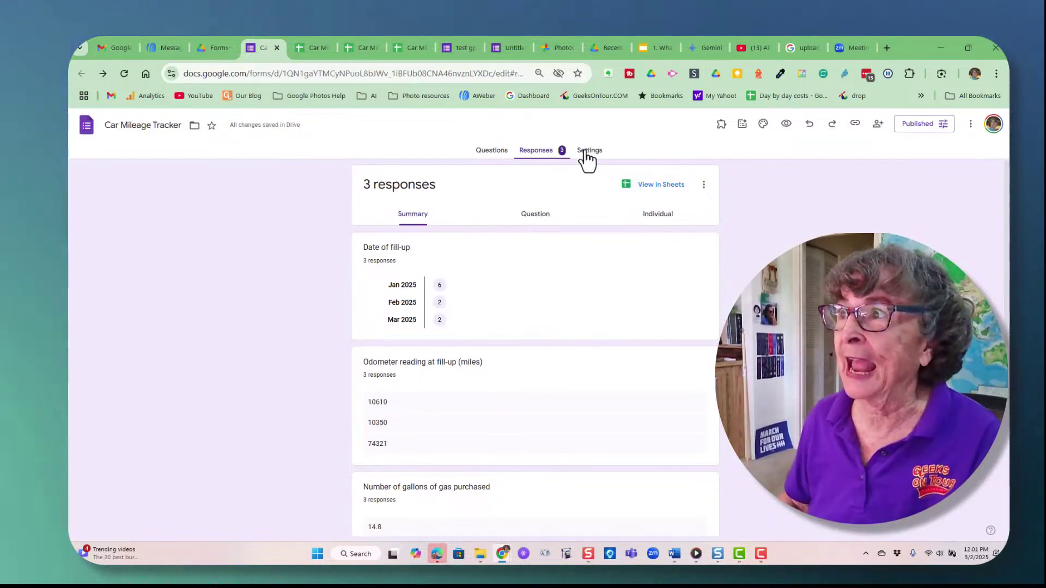
{"action": "left_click", "coordinate": [497, 150]}
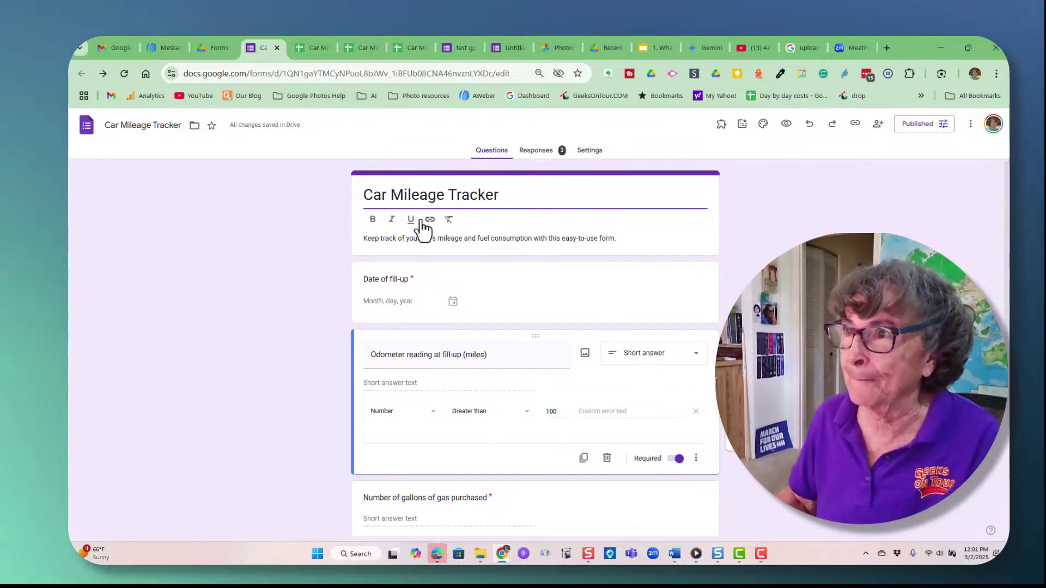
{"action": "left_click", "coordinate": [855, 127]}
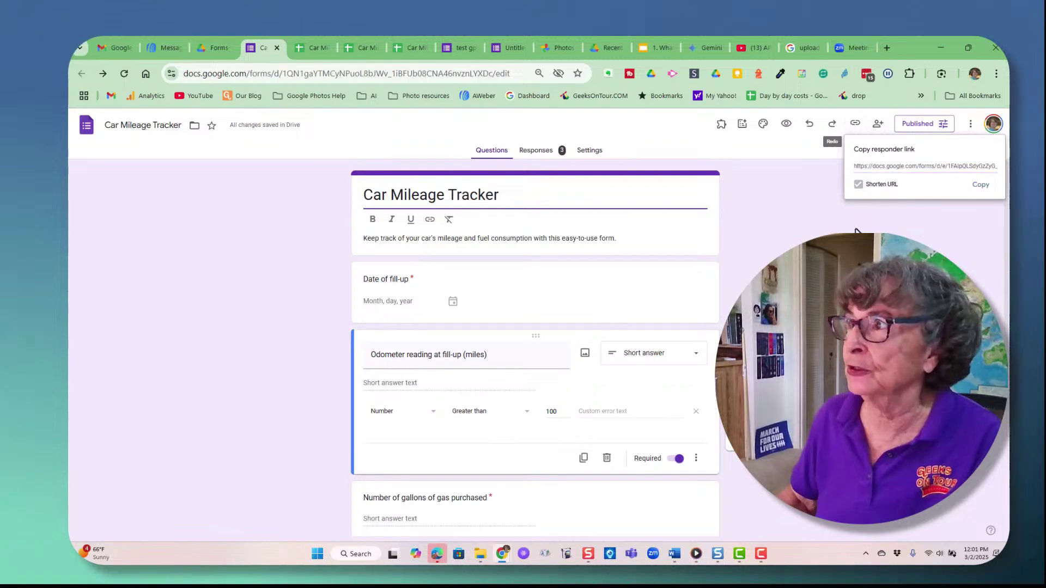
{"action": "left_click", "coordinate": [980, 185]}
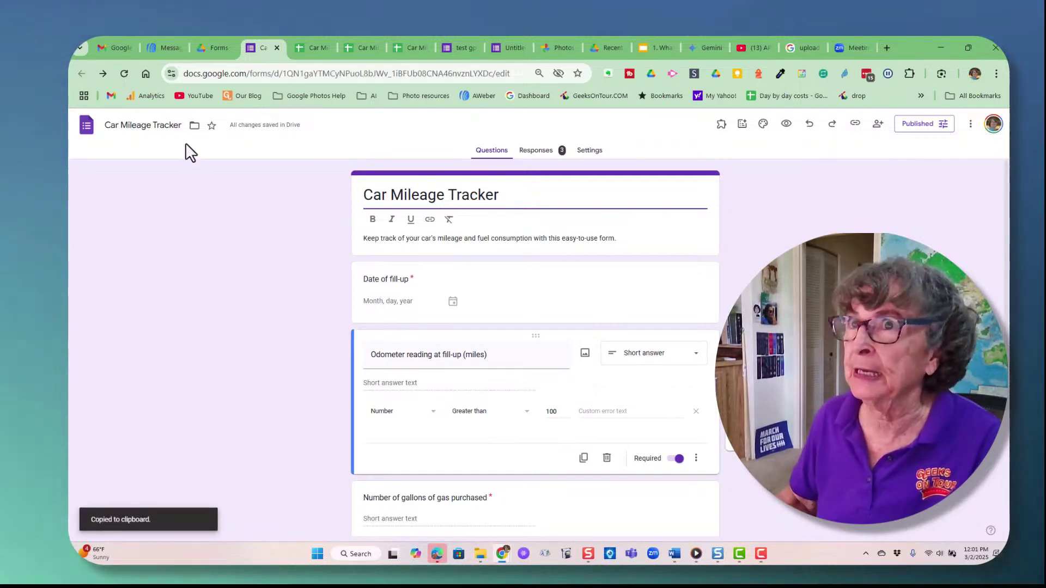
{"action": "left_click", "coordinate": [116, 47]}
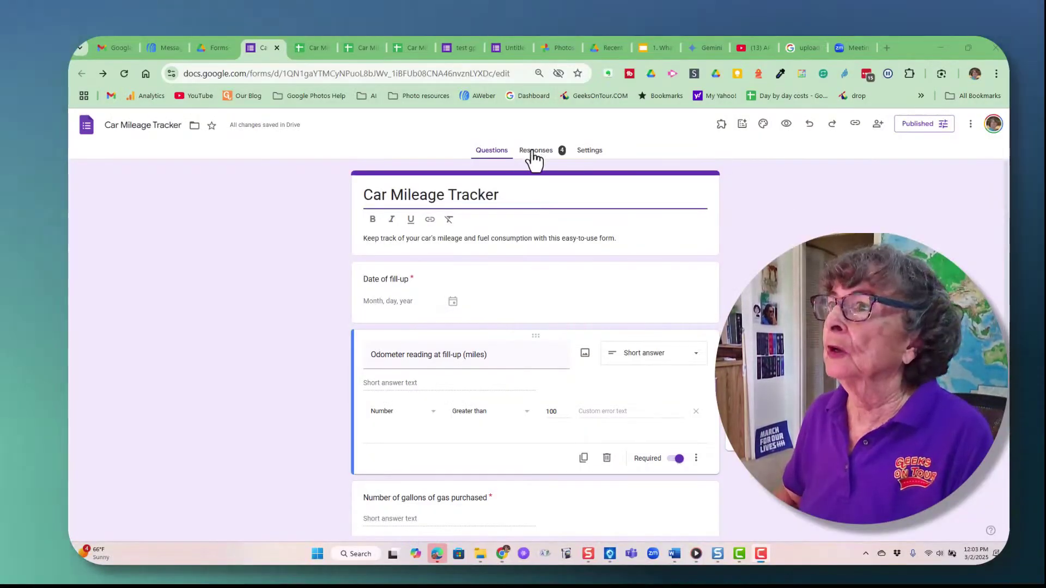
Step: Check the newly submitted fill-up entry in the Car Mileage Tracker's response spreadsheet
{"action": "left_click", "coordinate": [532, 153]}
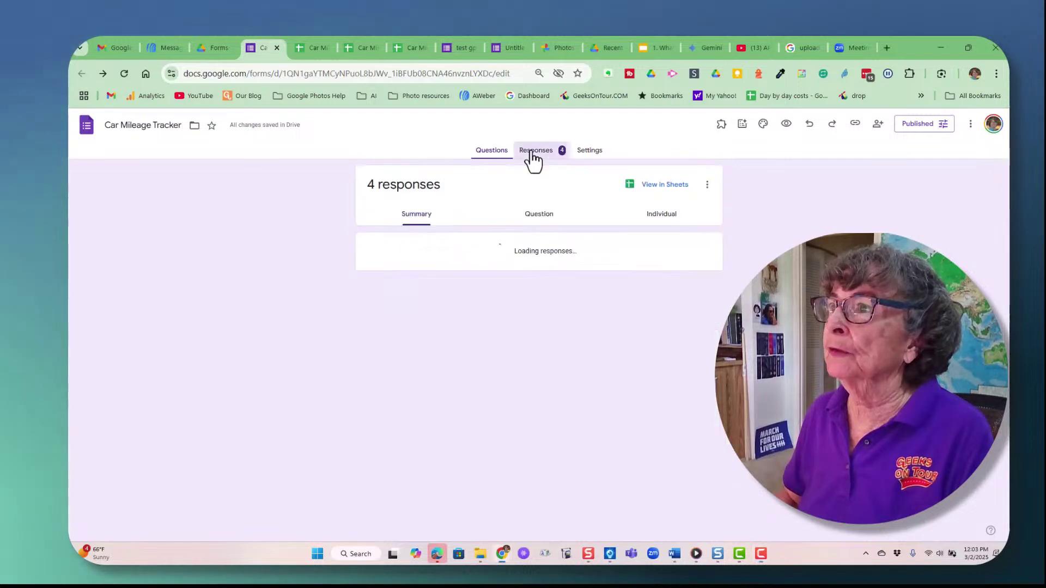
{"action": "left_click", "coordinate": [648, 188]}
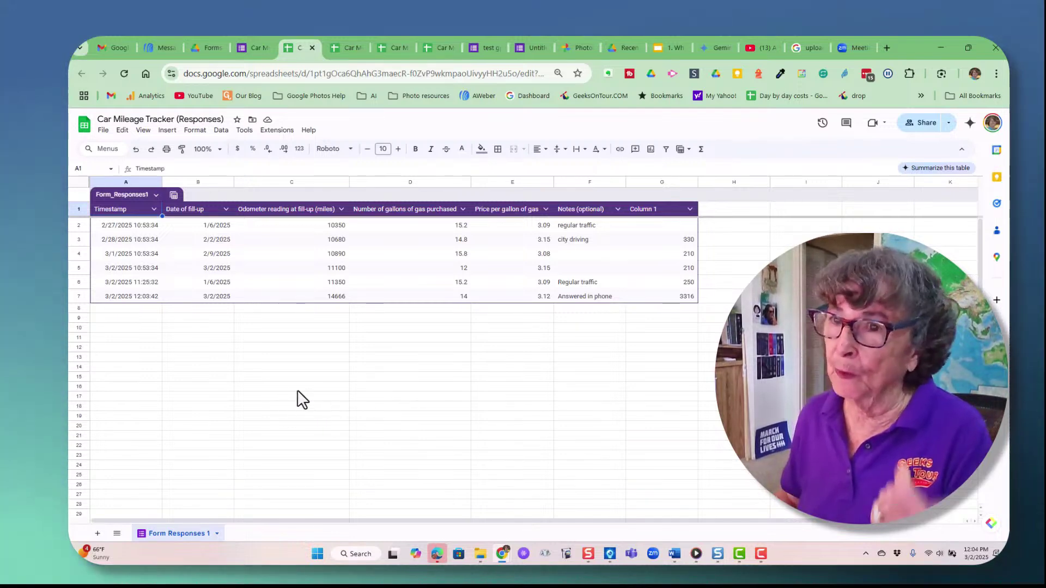
{"action": "left_click", "coordinate": [569, 555]}
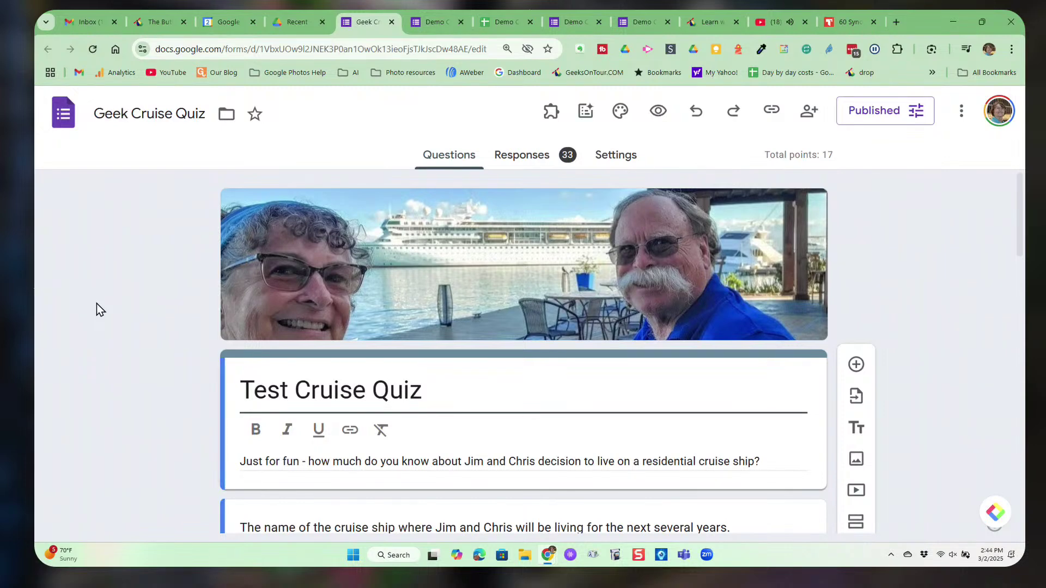
Step: Open the Geek Cruise Quiz's response summary and examine the total points distribution, including the bar for the highest score
{"action": "left_click", "coordinate": [521, 156]}
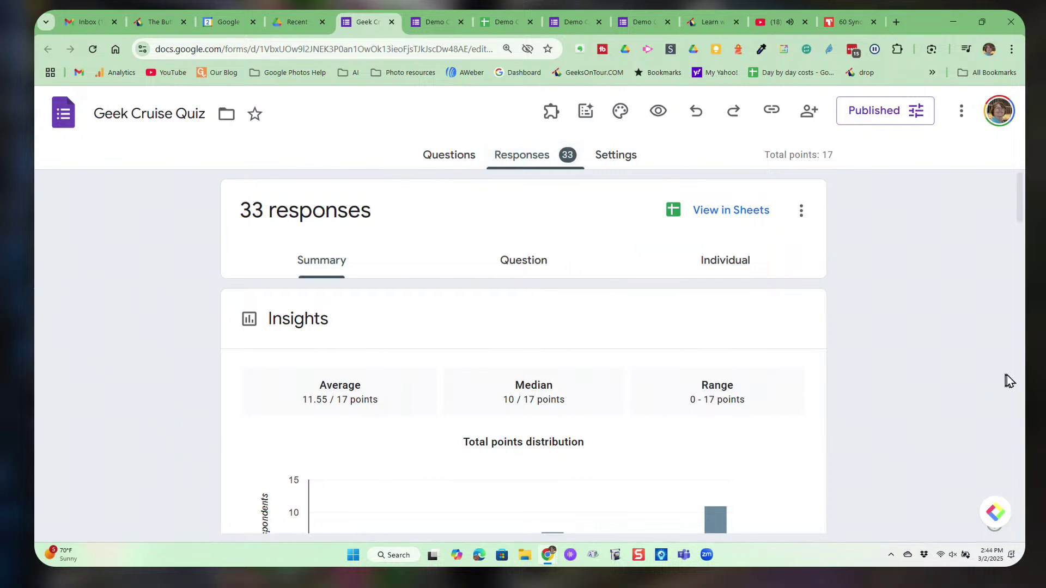
{"action": "scroll", "coordinate": [926, 371], "scroll_direction": "down", "scroll_amount": 3}
{"action": "scroll", "coordinate": [859, 333], "scroll_direction": "down", "scroll_amount": 1}
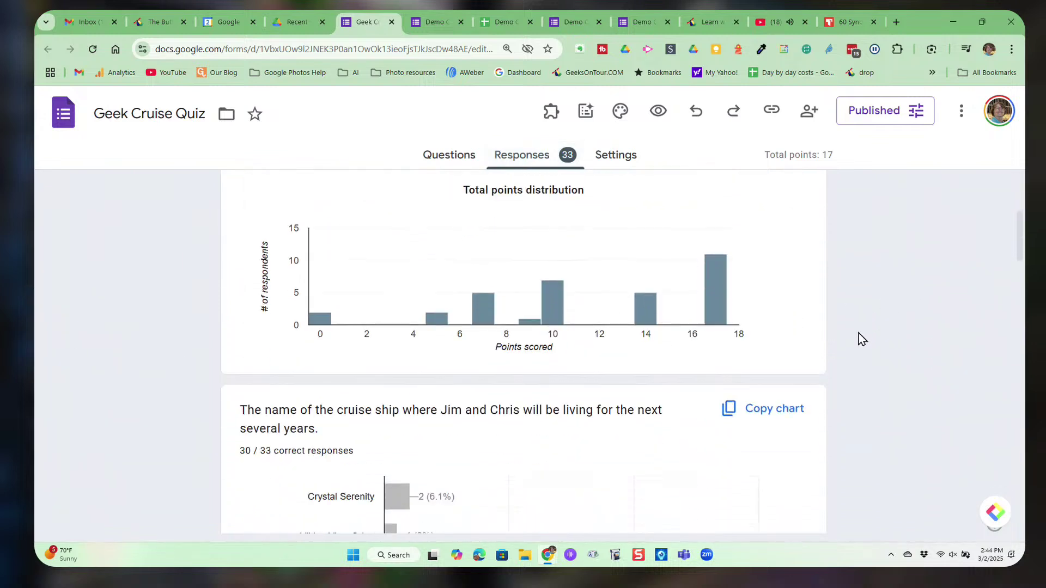
{"action": "mouse_move", "coordinate": [717, 309]}
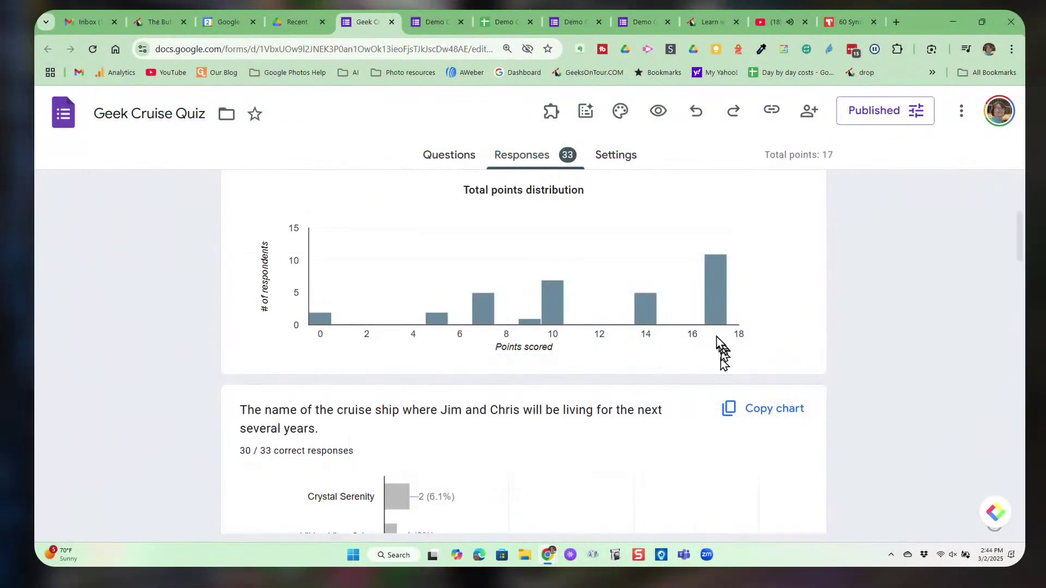
{"action": "mouse_move", "coordinate": [493, 301]}
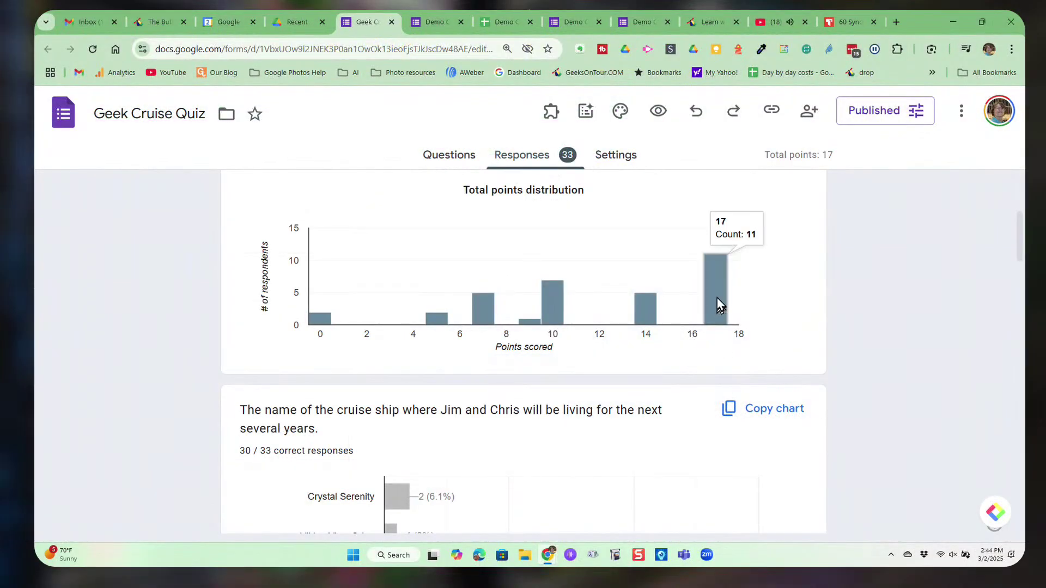
{"action": "left_click", "coordinate": [717, 298]}
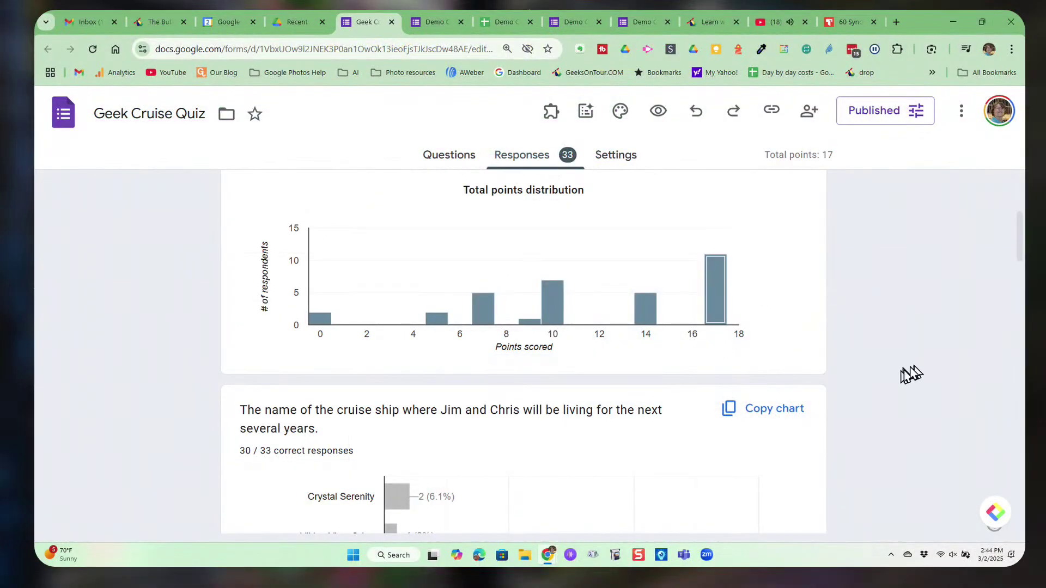
Step: Review the response charts for each quiz question, from the cruise ship's name through to the respondents' names
{"action": "scroll", "coordinate": [498, 388], "scroll_direction": "down", "scroll_amount": 6}
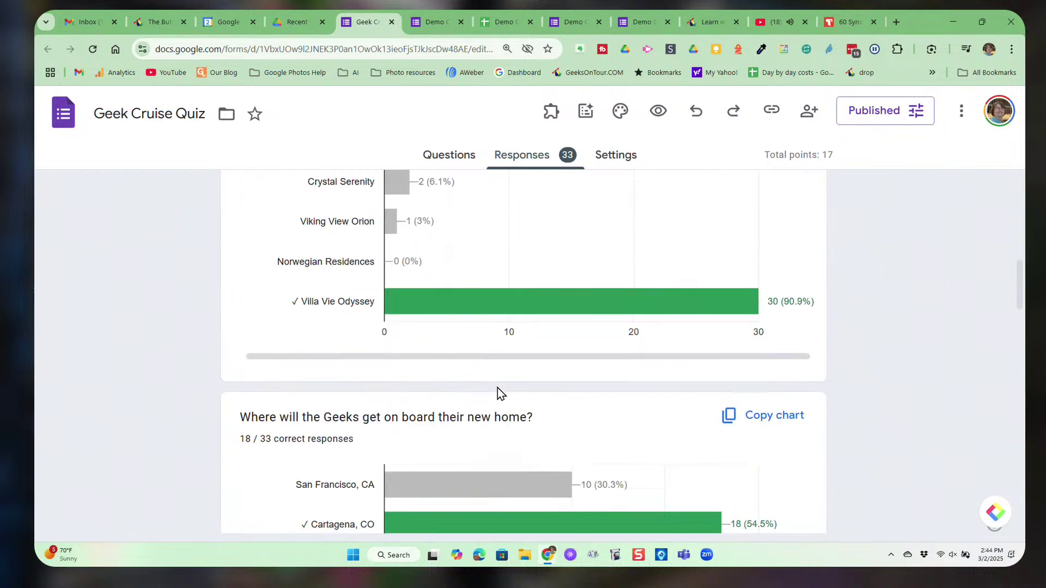
{"action": "scroll", "coordinate": [265, 351], "scroll_direction": "up", "scroll_amount": 3}
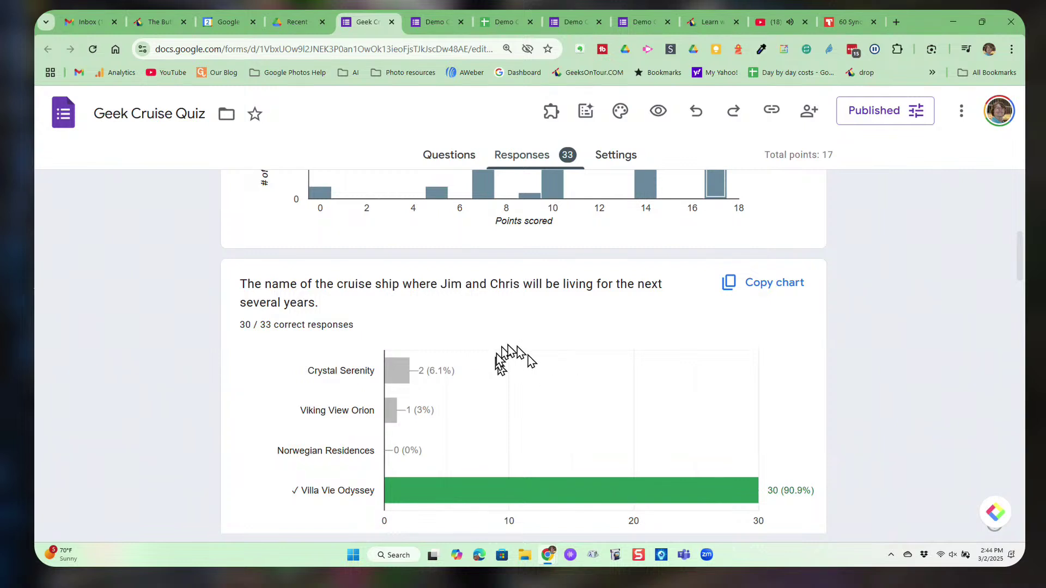
{"action": "mouse_move", "coordinate": [444, 500]}
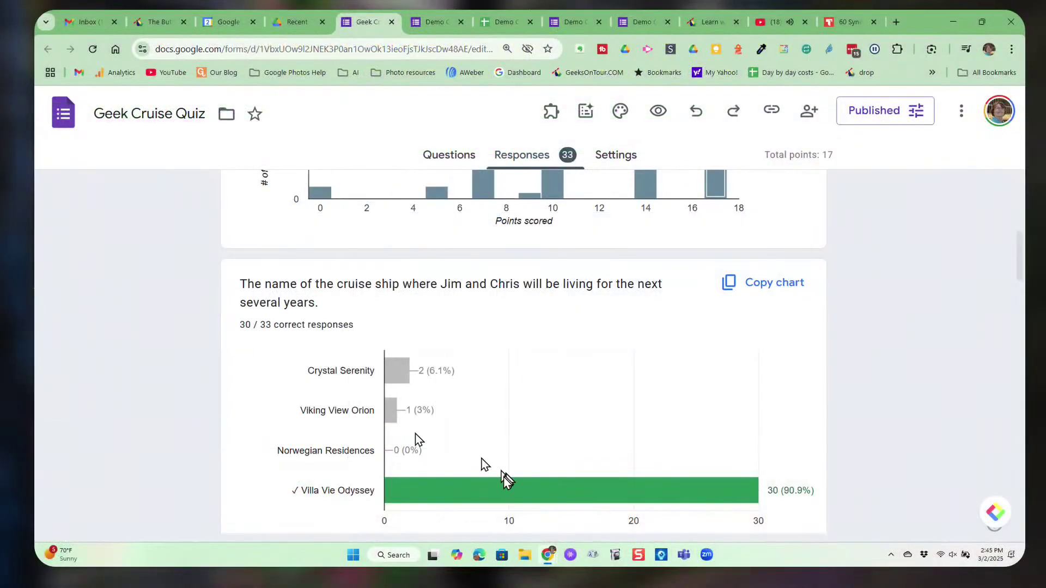
{"action": "scroll", "coordinate": [343, 426], "scroll_direction": "down", "scroll_amount": 5}
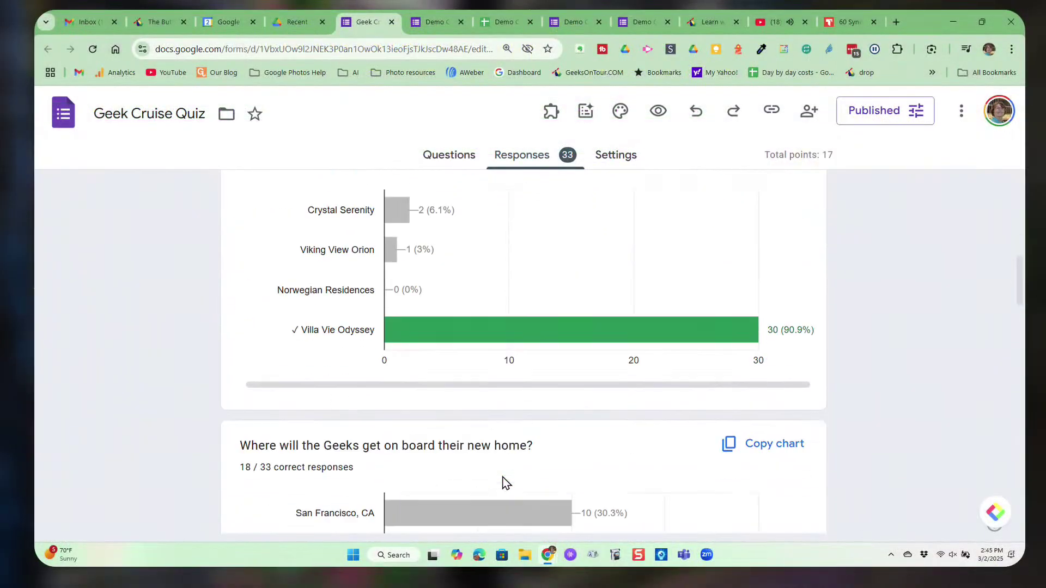
{"action": "scroll", "coordinate": [500, 477], "scroll_direction": "down", "scroll_amount": 3}
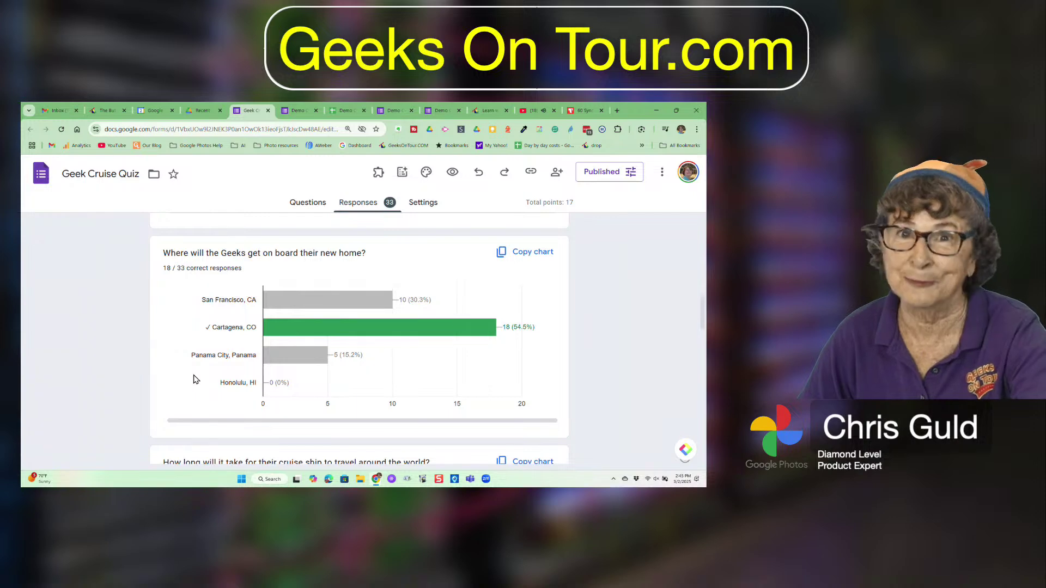
{"action": "scroll", "coordinate": [193, 379], "scroll_direction": "down", "scroll_amount": 4}
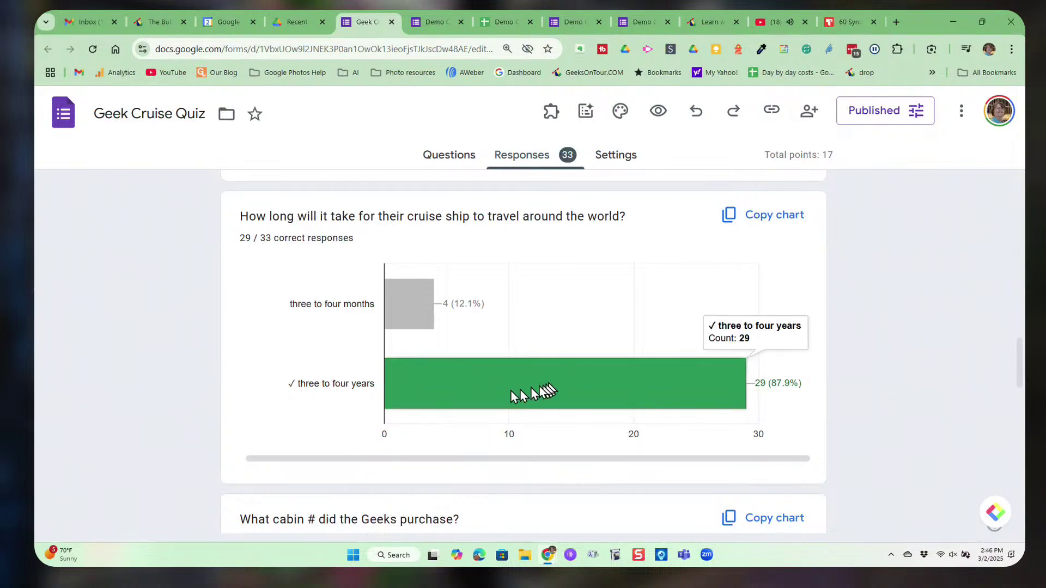
{"action": "scroll", "coordinate": [141, 376], "scroll_direction": "down", "scroll_amount": 2}
{"action": "scroll", "coordinate": [140, 376], "scroll_direction": "down", "scroll_amount": 2}
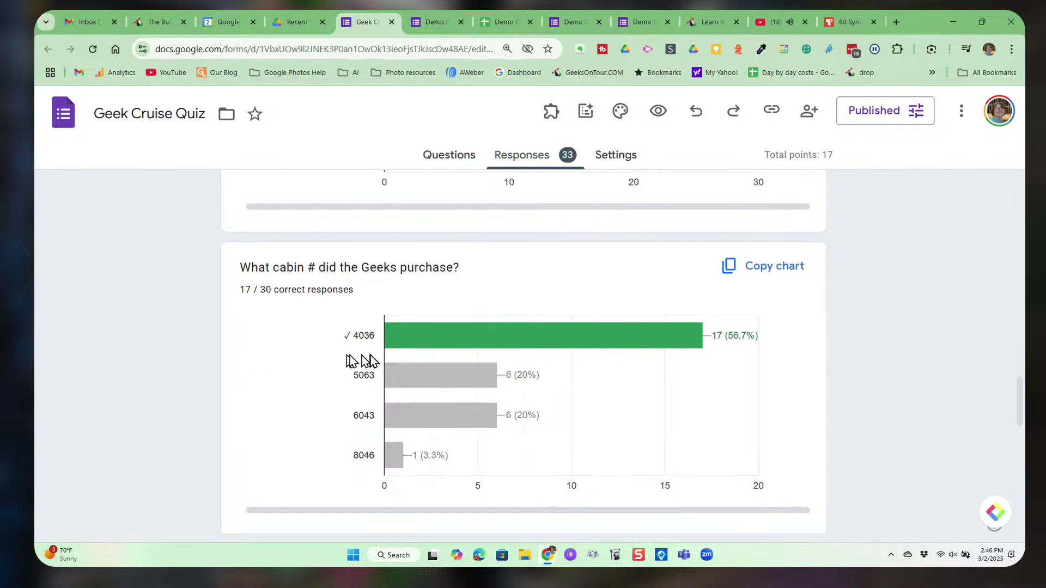
{"action": "mouse_move", "coordinate": [526, 350]}
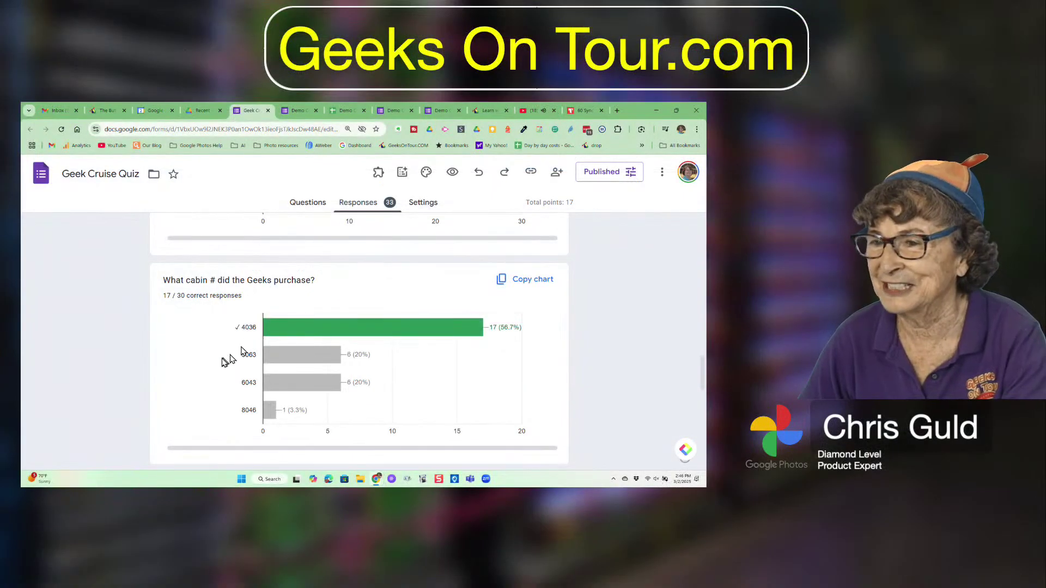
{"action": "scroll", "coordinate": [187, 362], "scroll_direction": "down", "scroll_amount": 2}
{"action": "scroll", "coordinate": [186, 359], "scroll_direction": "down", "scroll_amount": 6}
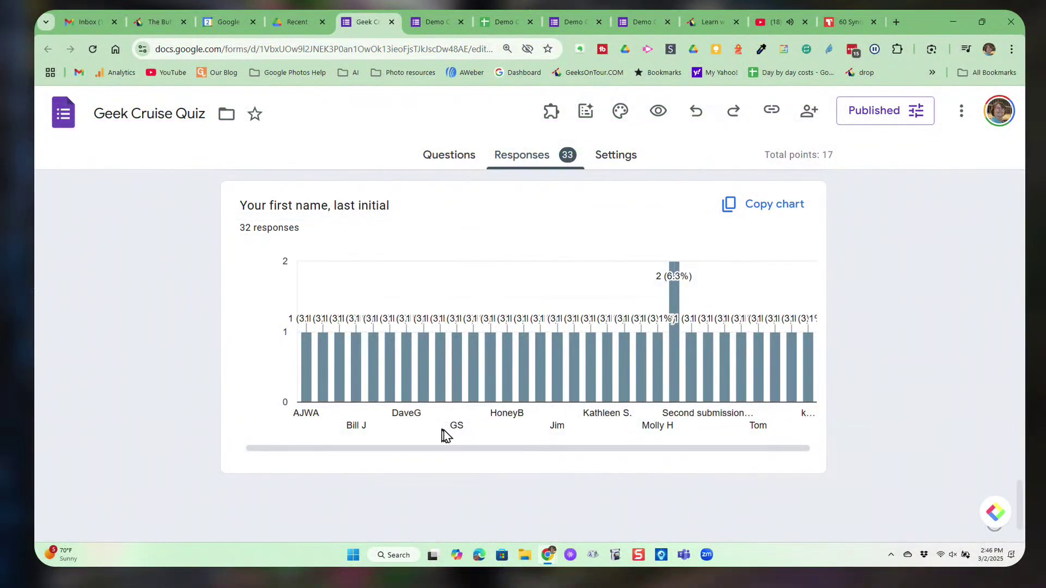
{"action": "scroll", "coordinate": [588, 402], "scroll_direction": "up", "scroll_amount": 15}
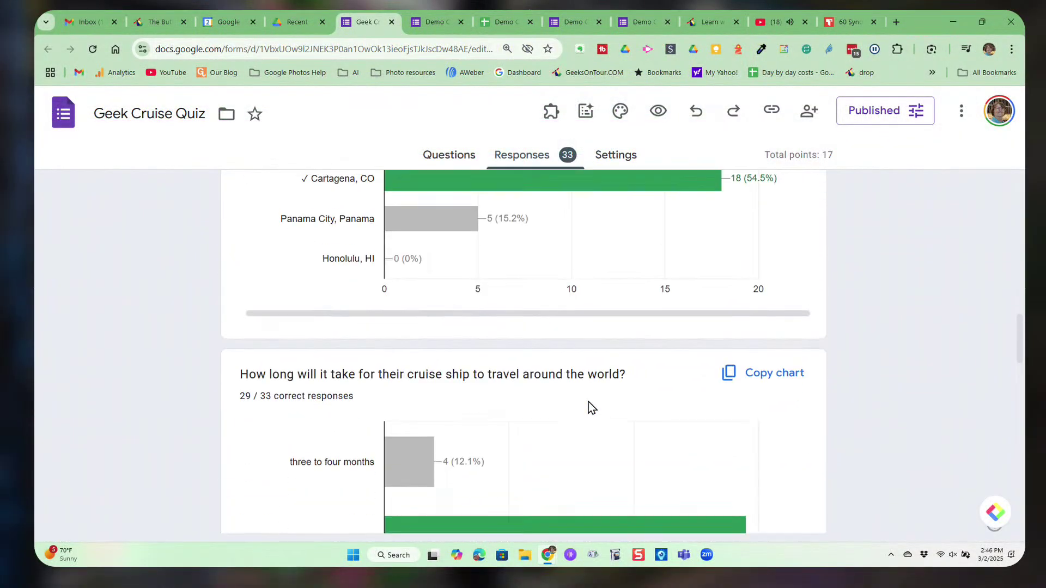
{"action": "scroll", "coordinate": [589, 400], "scroll_direction": "up", "scroll_amount": 6}
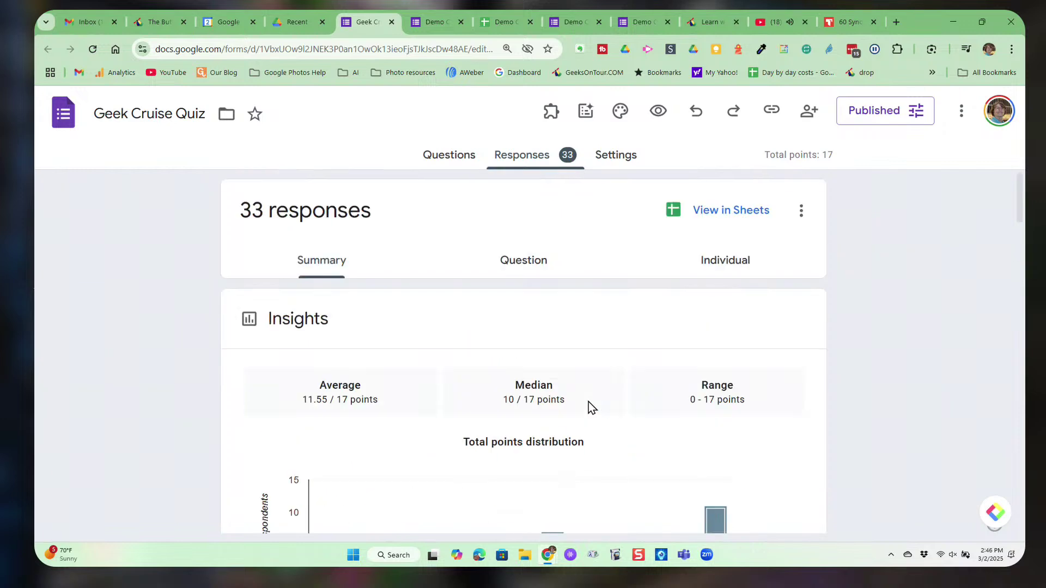
Step: Open the Geek Cruise Quiz's responses in the linked Google Sheets spreadsheet and look across its columns
{"action": "left_click", "coordinate": [717, 217]}
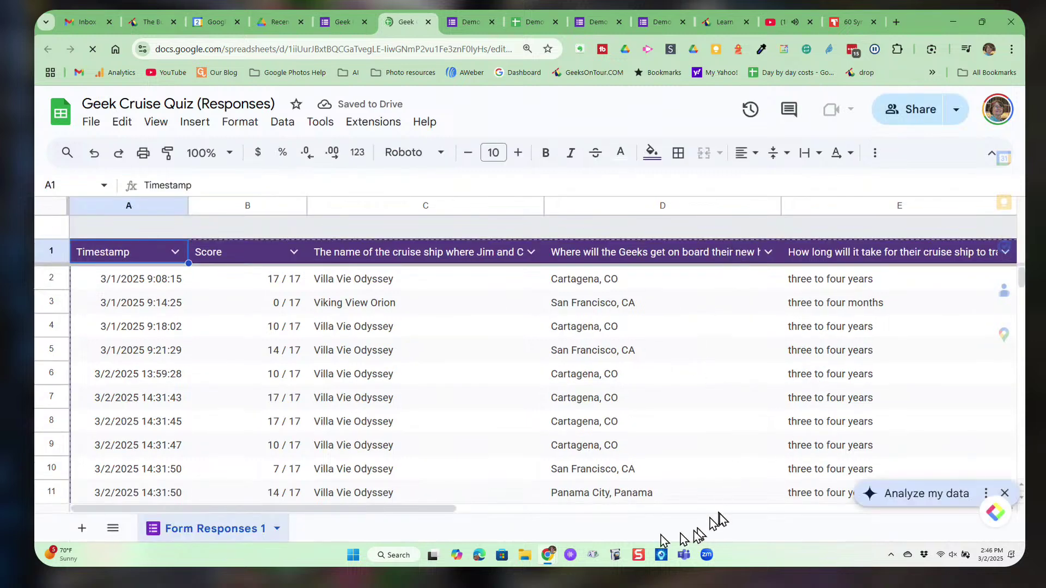
{"action": "left_click_drag", "start_coordinate": [418, 509], "coordinate": [444, 510]}
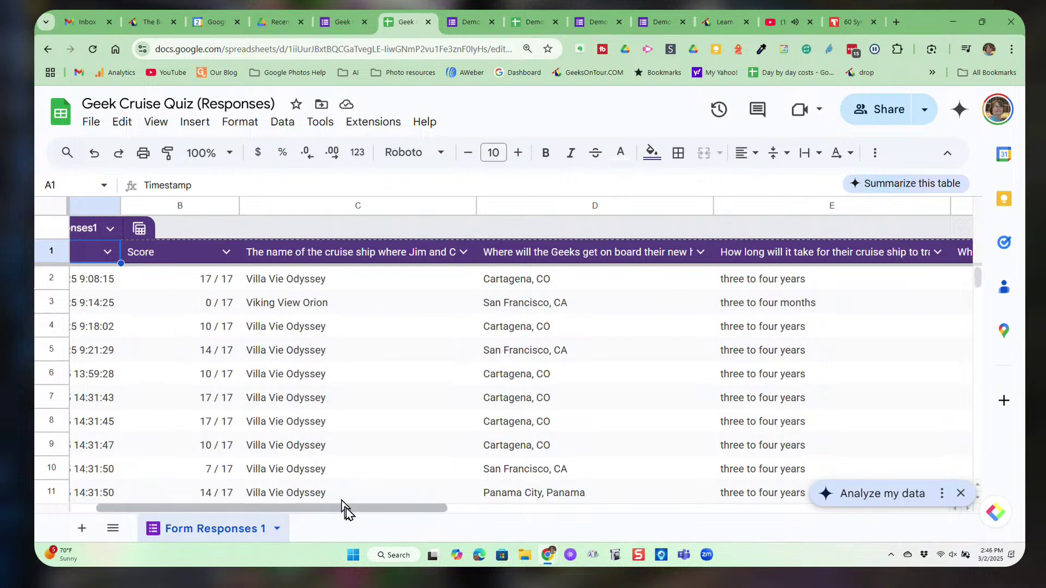
{"action": "left_click_drag", "start_coordinate": [345, 508], "coordinate": [276, 515]}
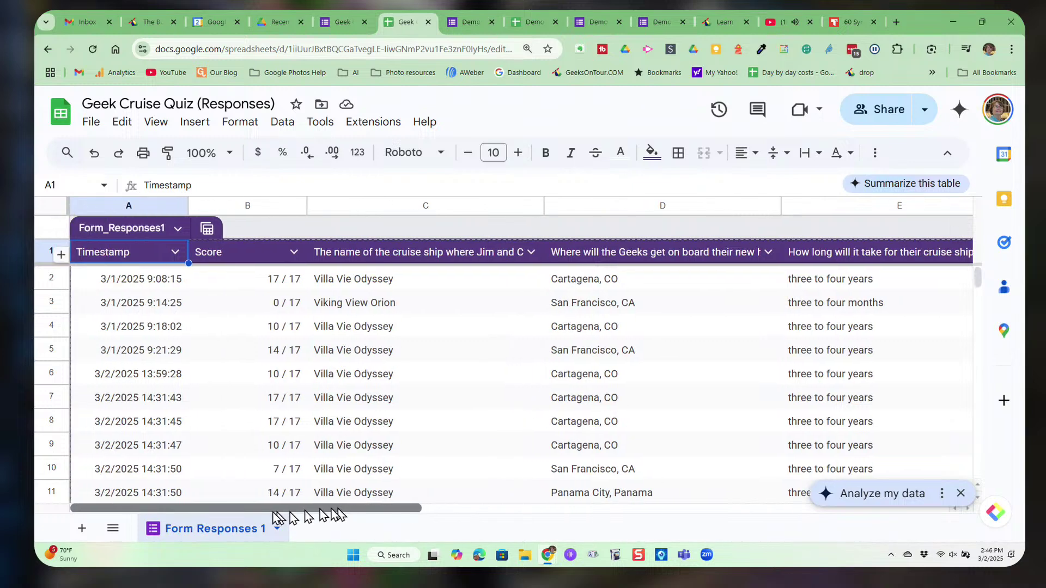
Step: Highlight the full-score responses in rows 8, 15 and 21 in turn, checking the remaining columns of each row
{"action": "left_click", "coordinate": [55, 424]}
{"action": "left_click_drag", "start_coordinate": [417, 514], "coordinate": [169, 526]}
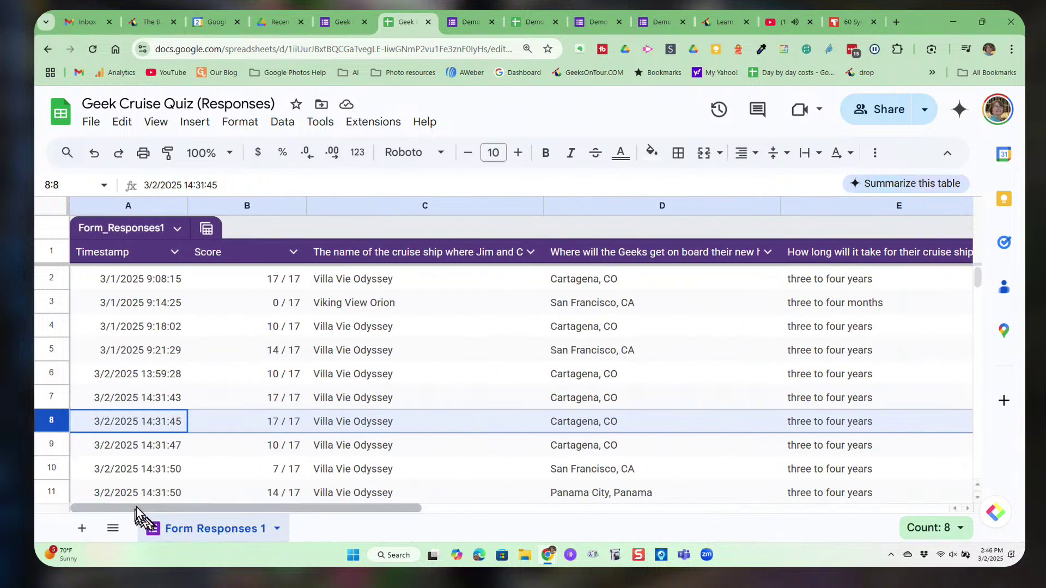
{"action": "scroll", "coordinate": [198, 390], "scroll_direction": "down", "scroll_amount": 2}
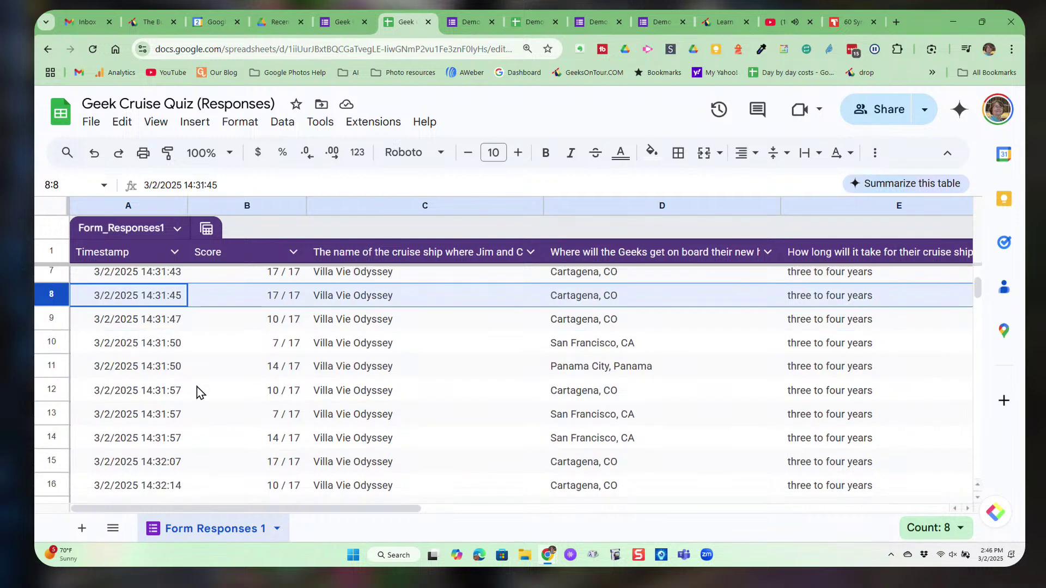
{"action": "left_click", "coordinate": [49, 461]}
{"action": "left_click_drag", "start_coordinate": [409, 509], "coordinate": [269, 514]}
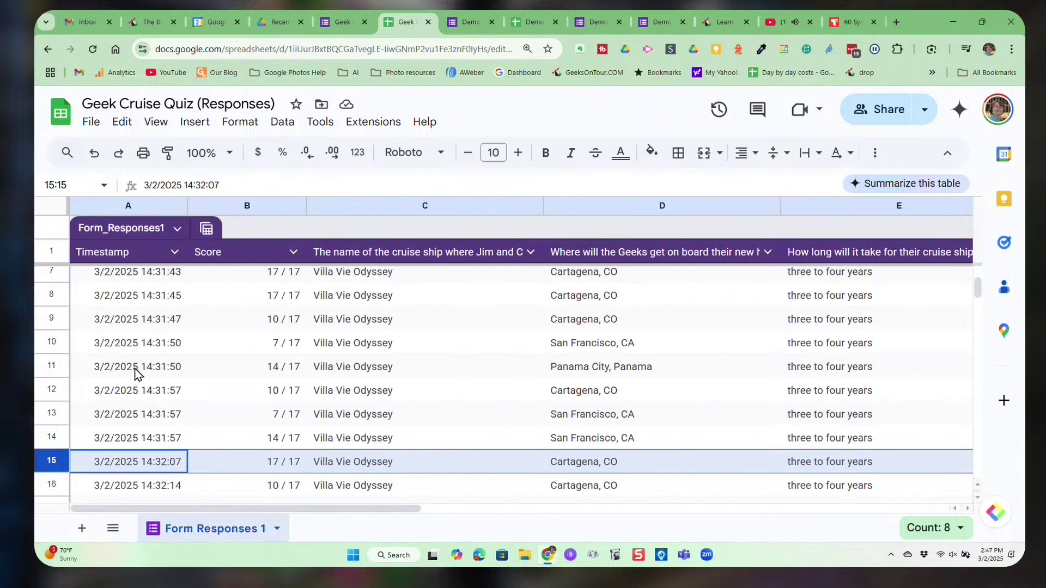
{"action": "scroll", "coordinate": [136, 373], "scroll_direction": "down", "scroll_amount": 3}
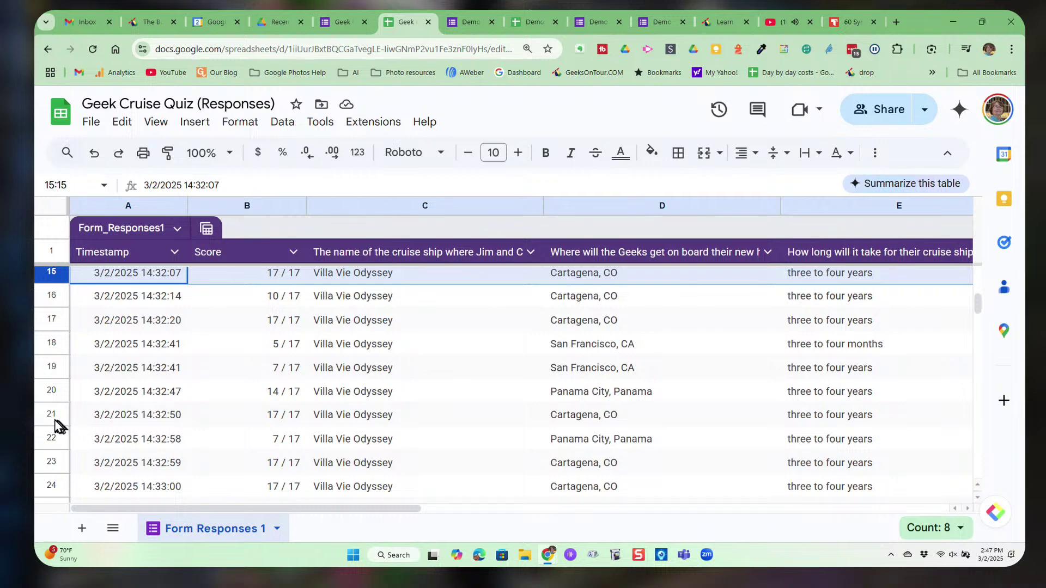
{"action": "left_click", "coordinate": [50, 416]}
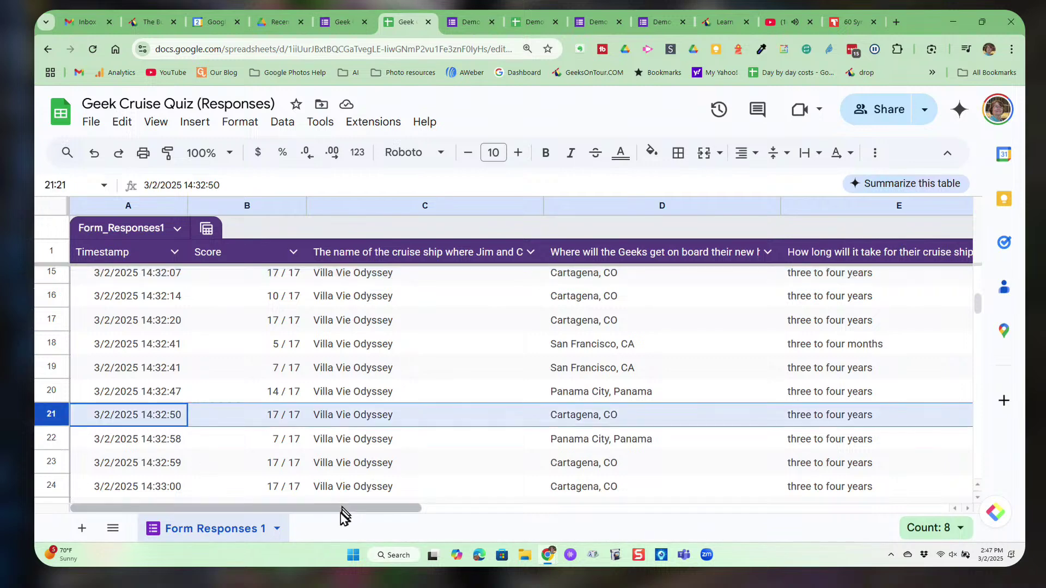
{"action": "left_click_drag", "start_coordinate": [337, 512], "coordinate": [182, 527]}
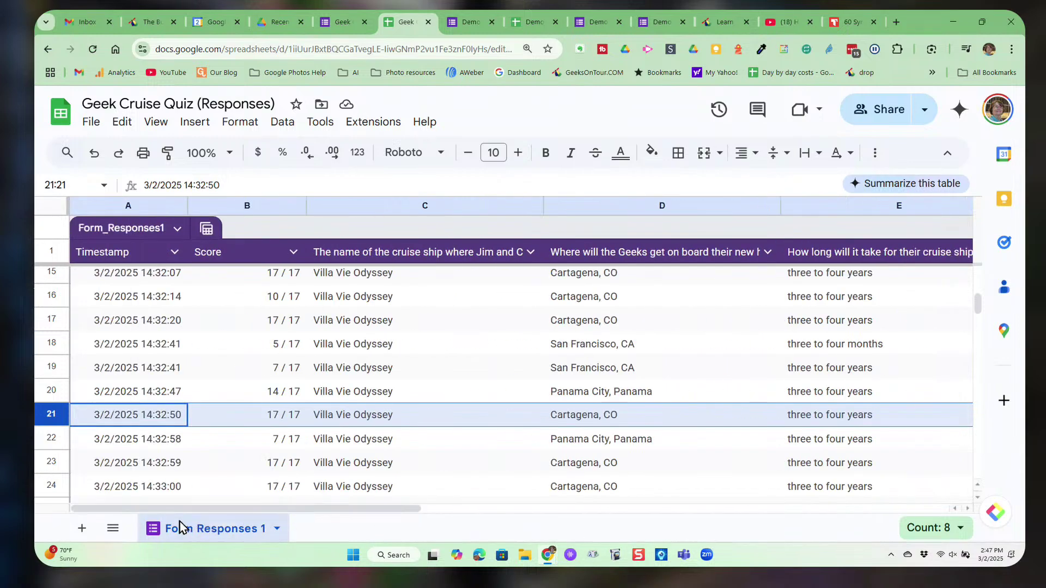